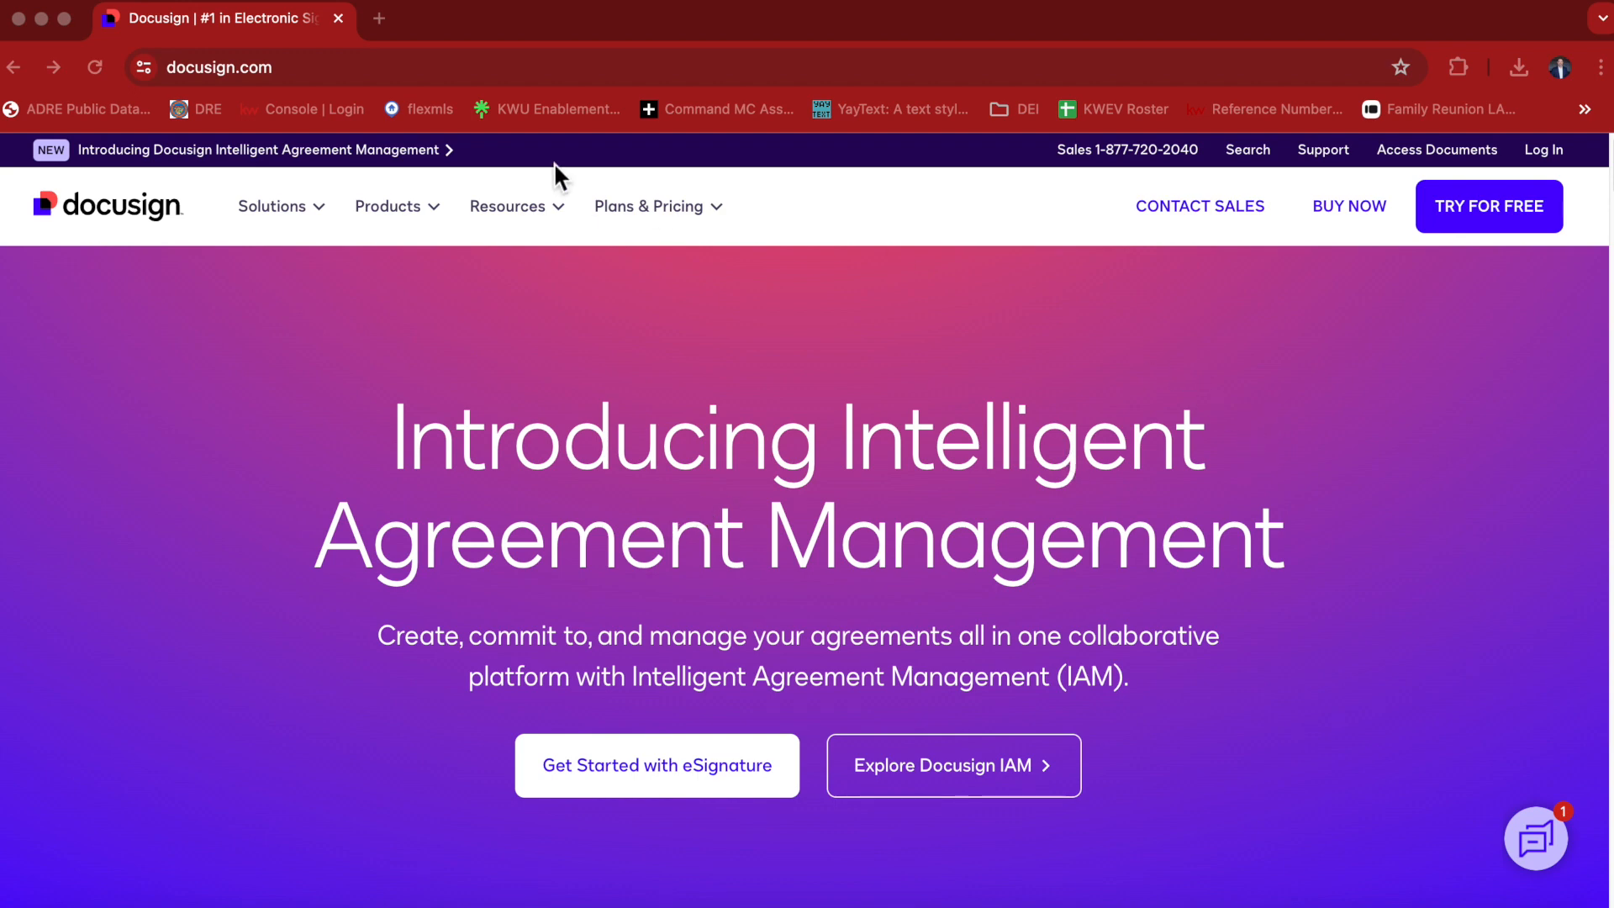
# Log in to Docusign and start creating a new template among the saved templates.
pyautogui.click(1552, 160)
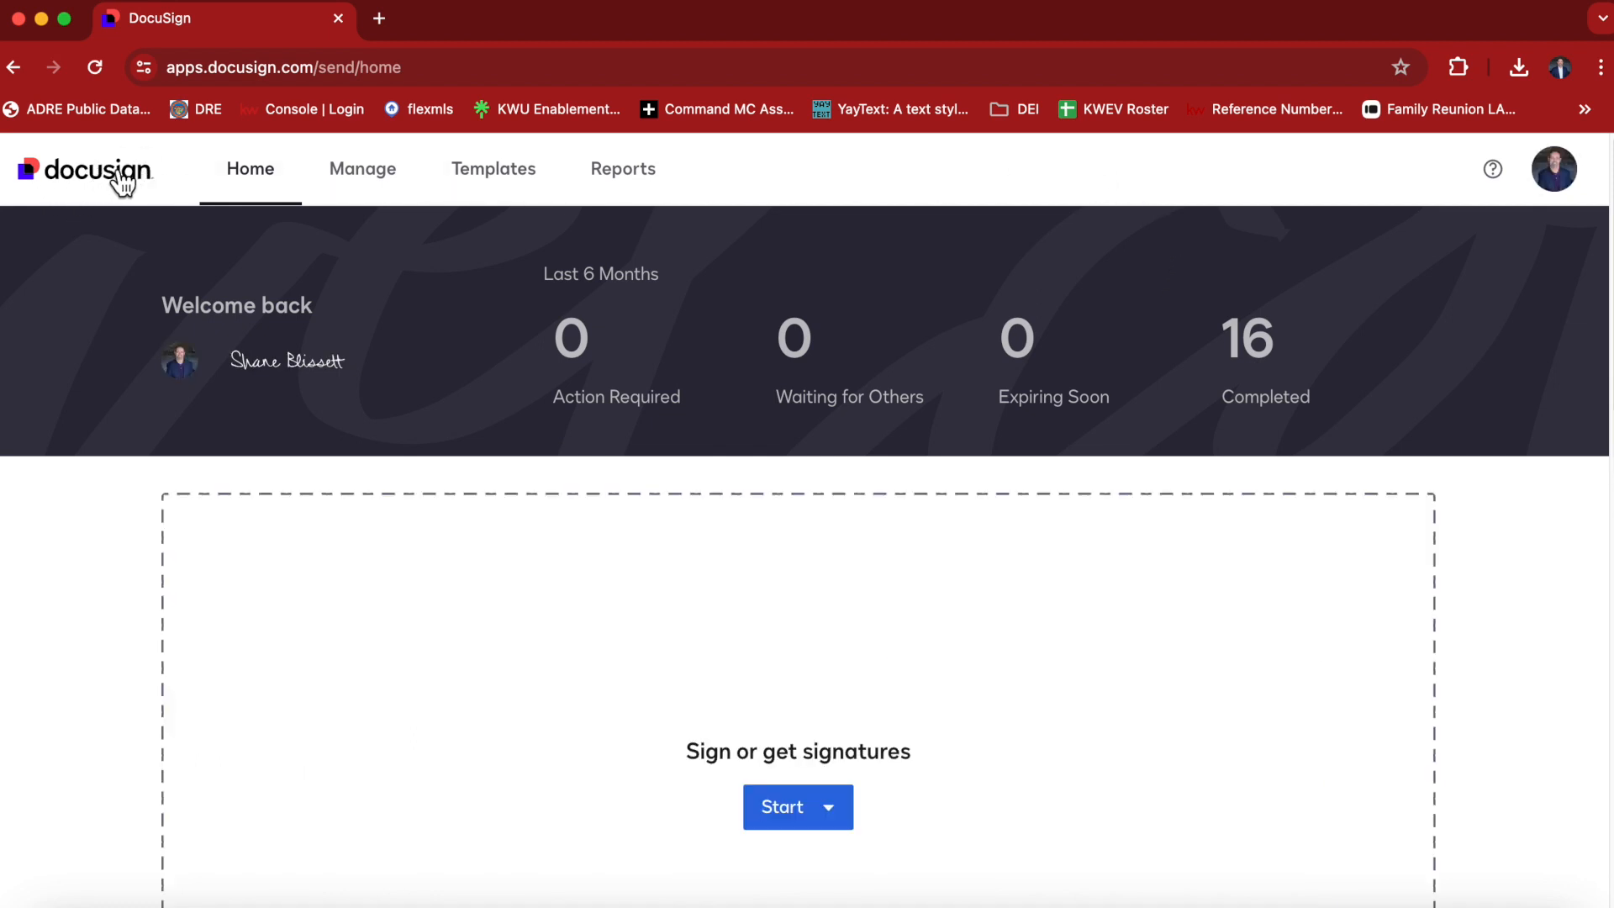
pyautogui.click(1565, 174)
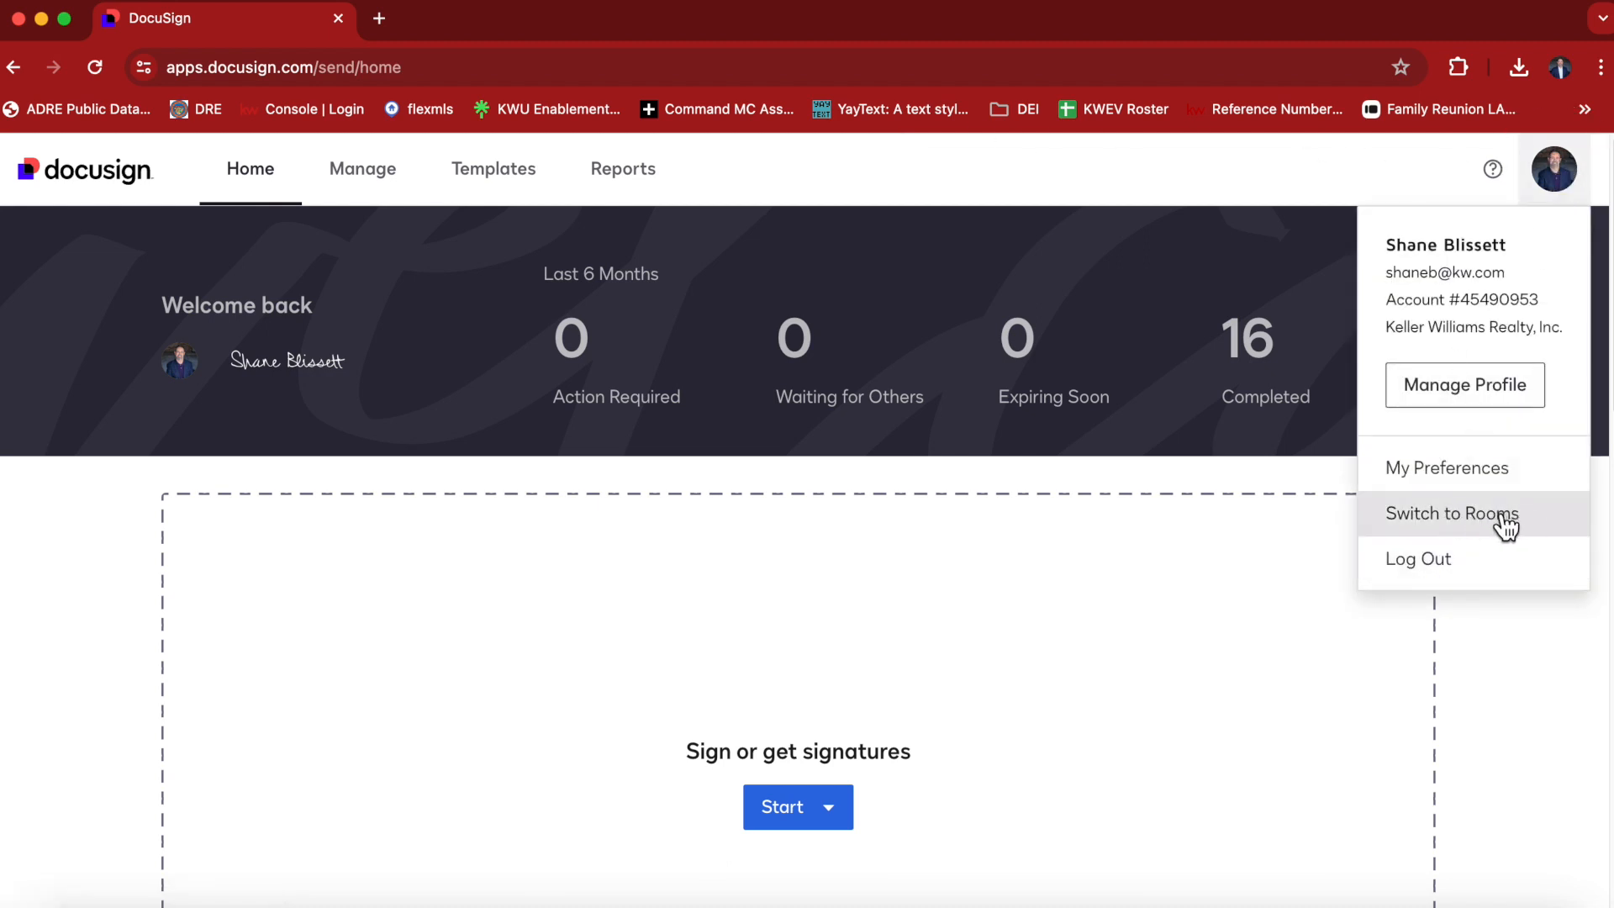
pyautogui.click(497, 183)
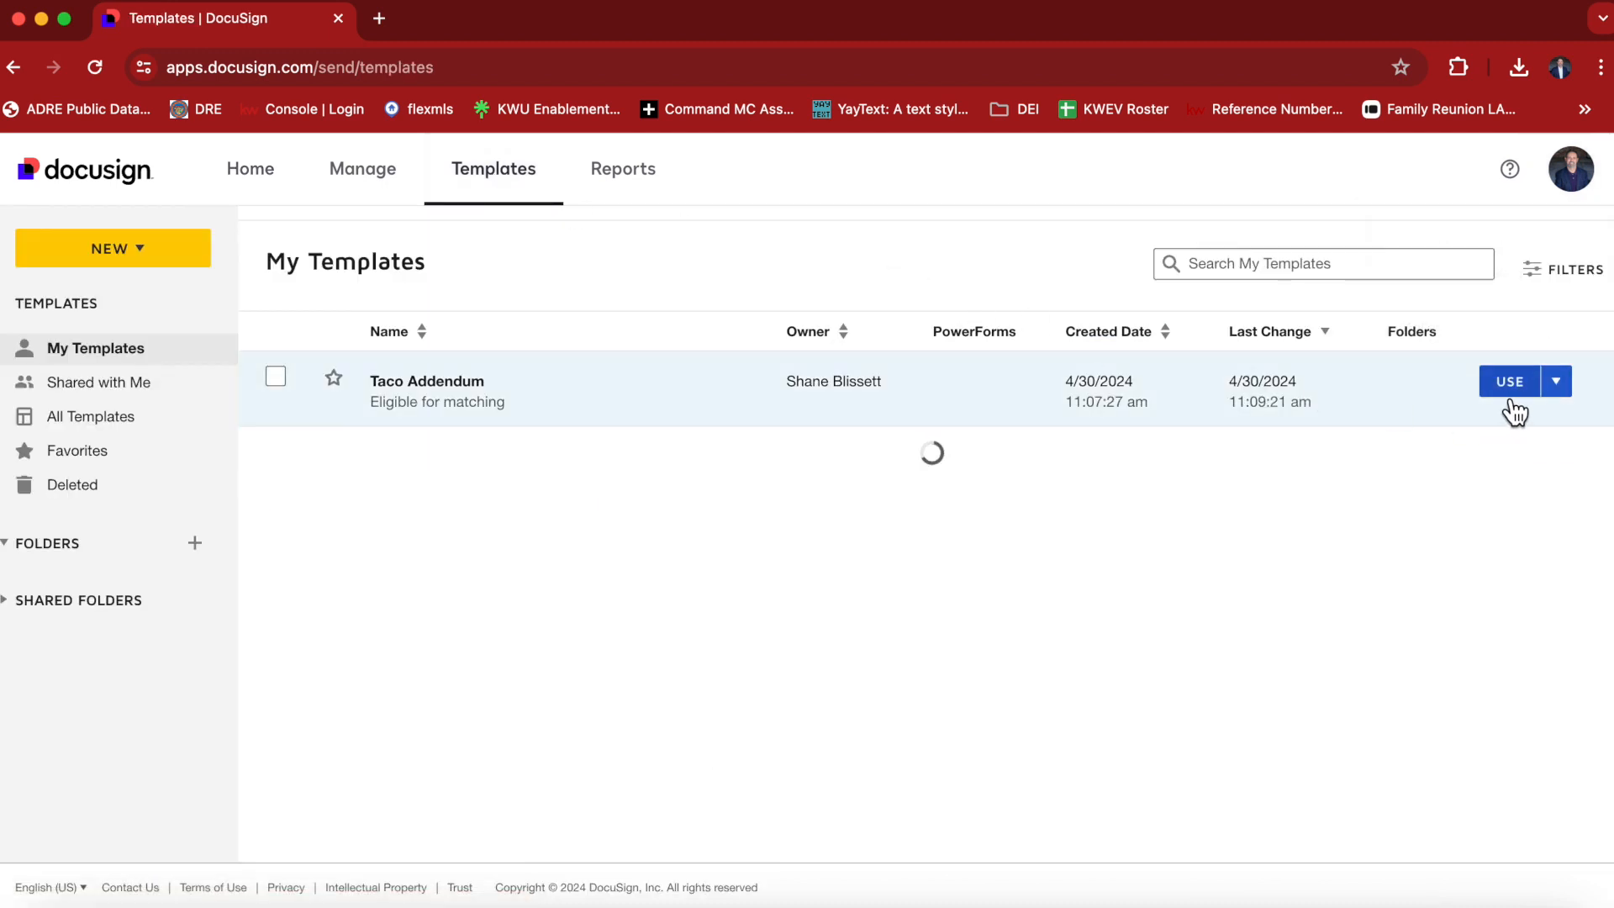
pyautogui.click(150, 254)
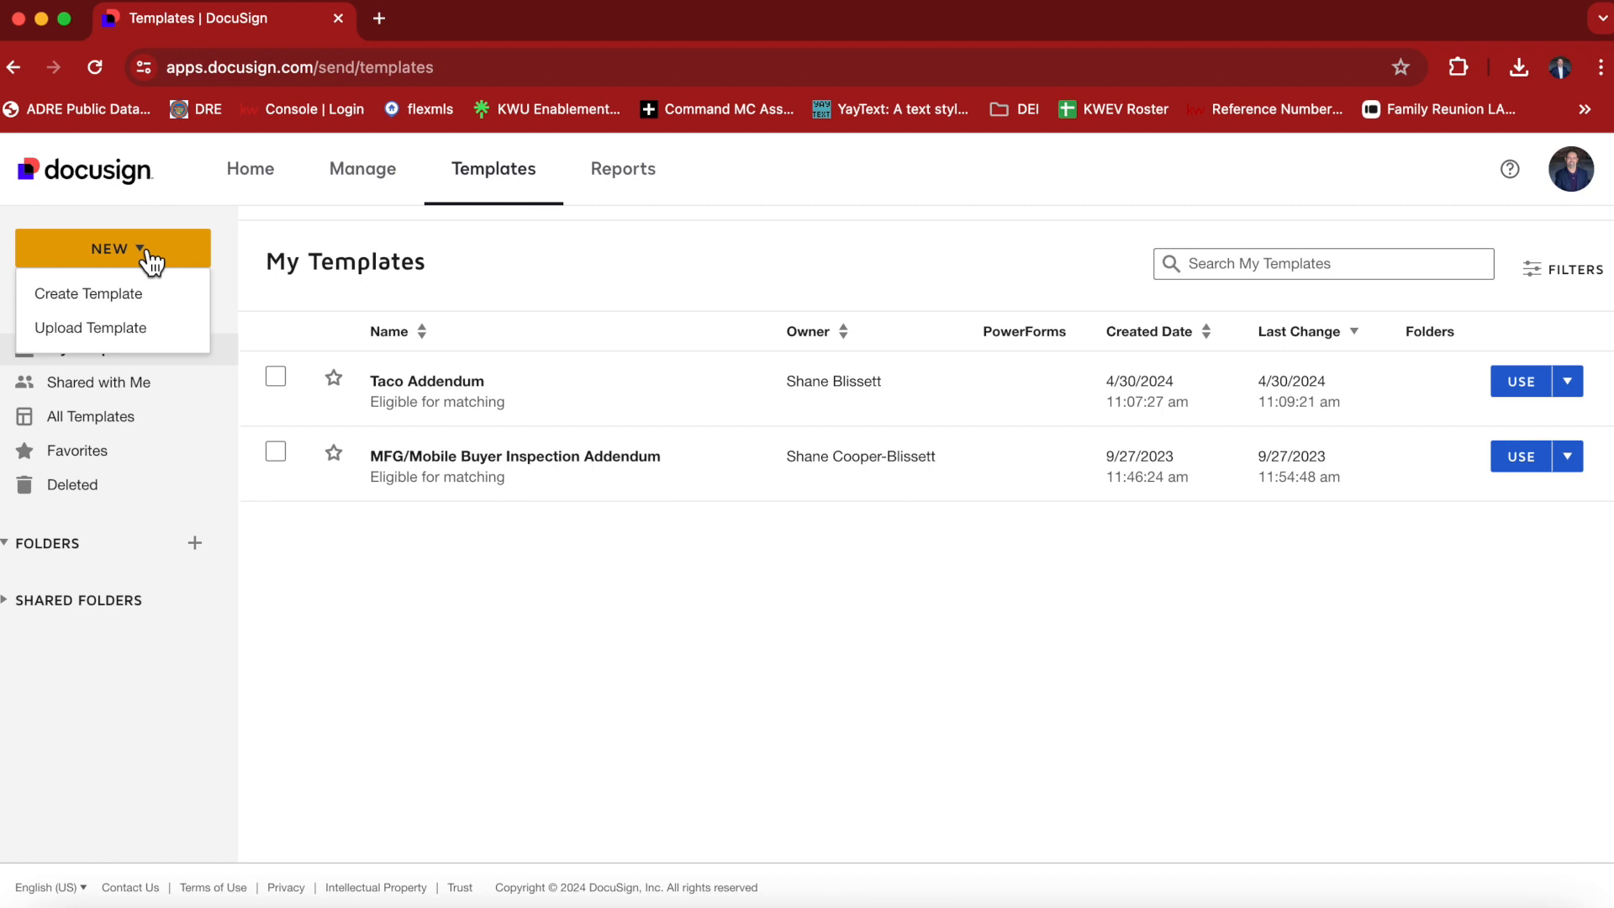
pyautogui.click(114, 292)
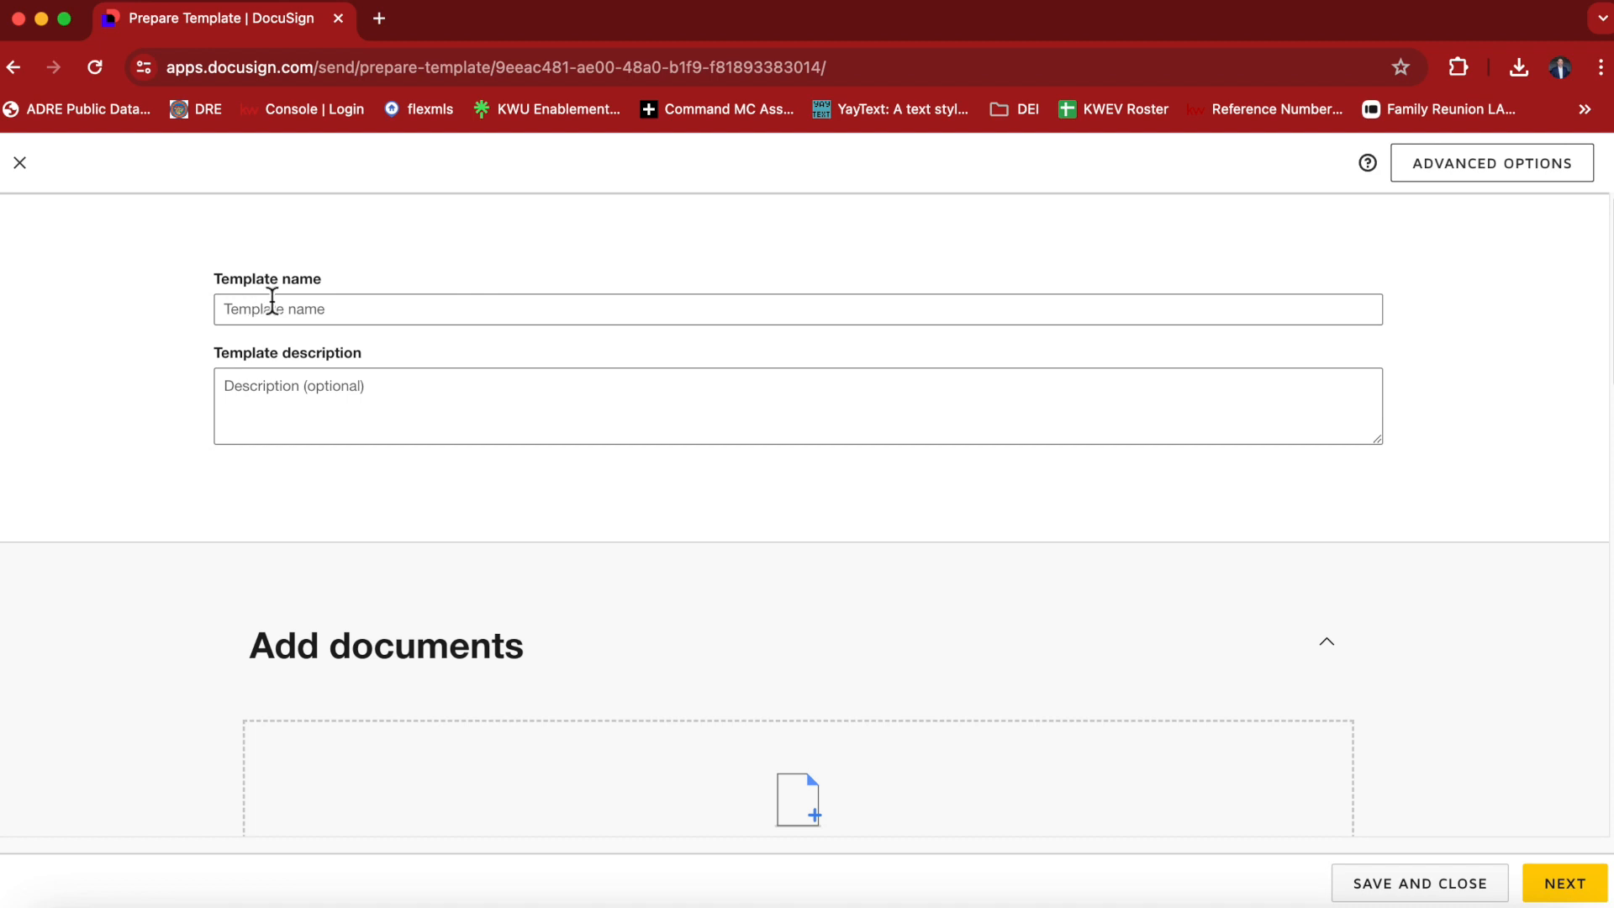
# Name the template "The Pizza And Beer Addendum".
pyautogui.click(271, 301)
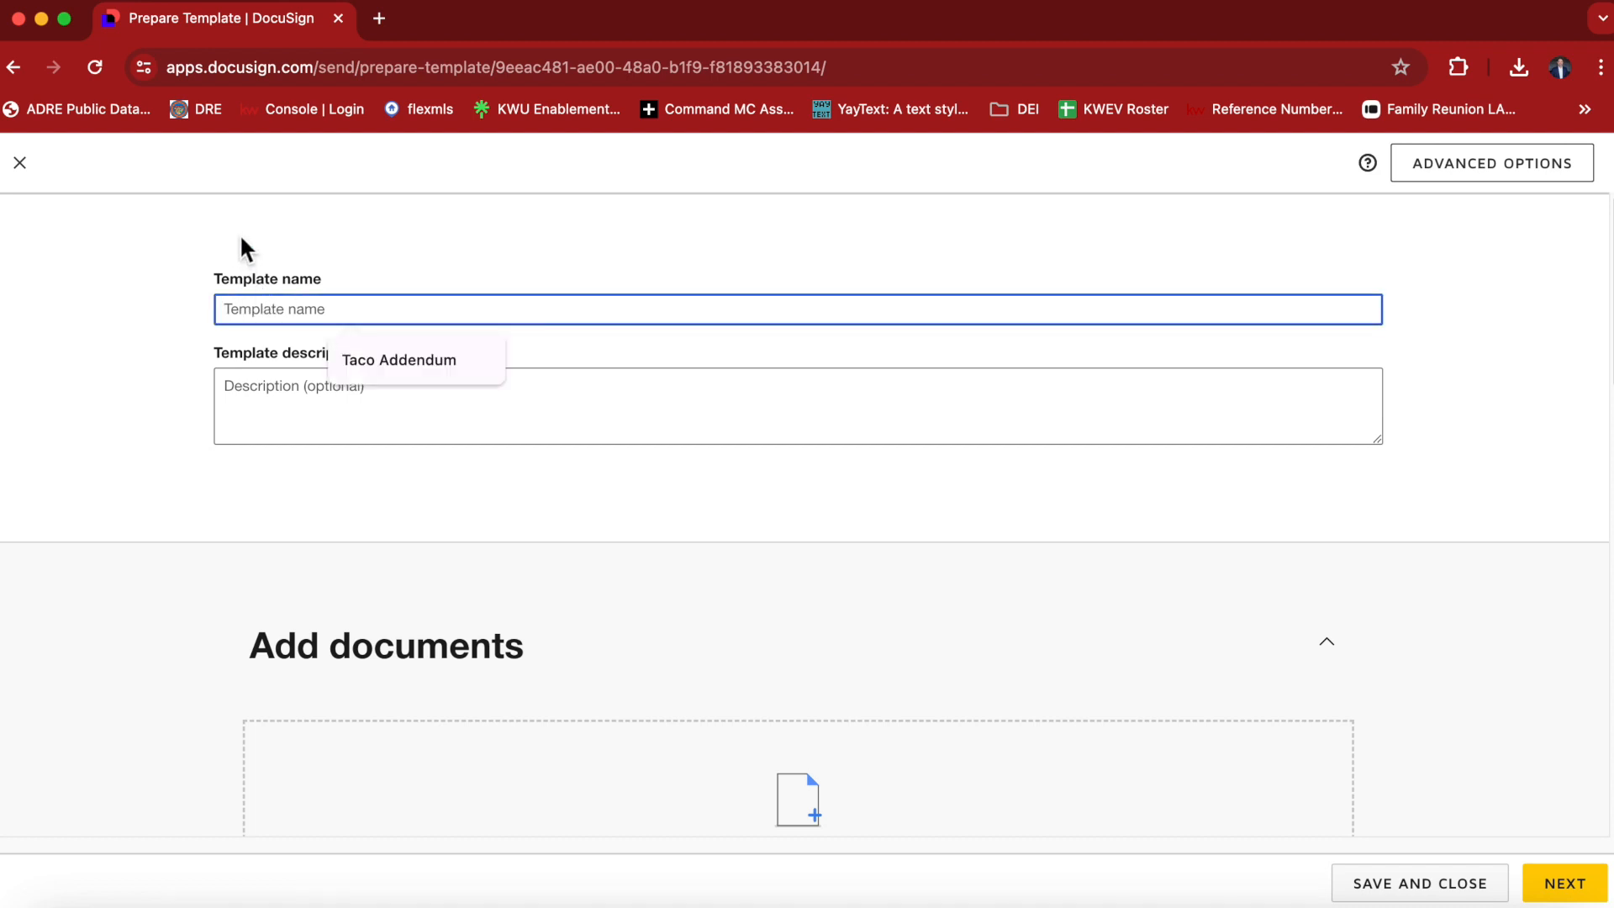
pyautogui.write('The Pi')
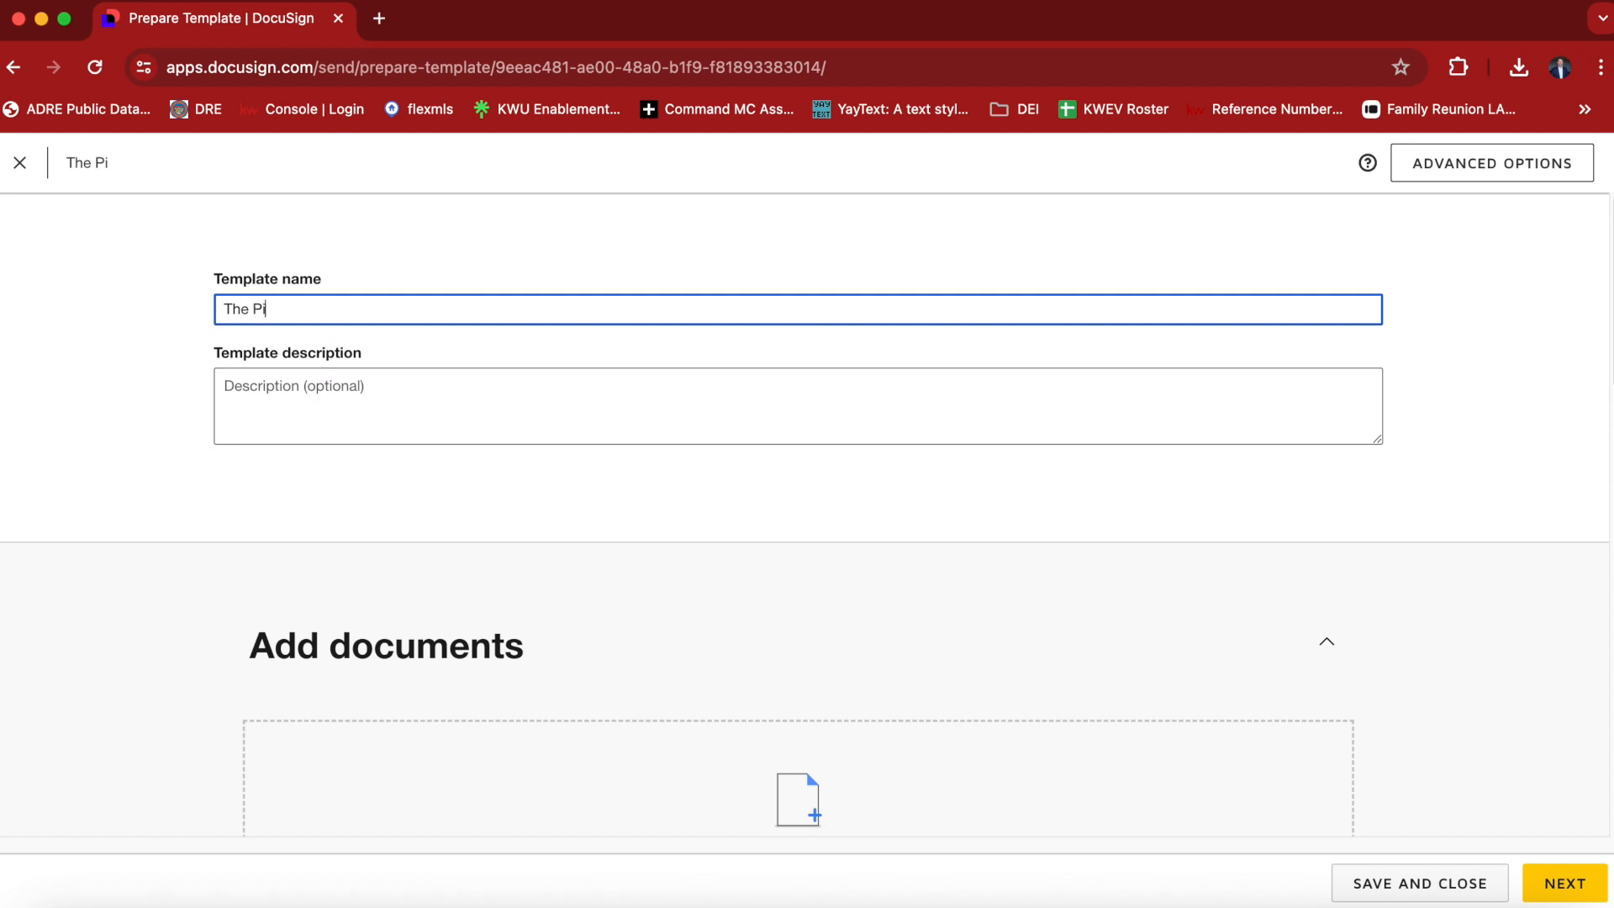
pyautogui.write('zza And Beer Addednum')
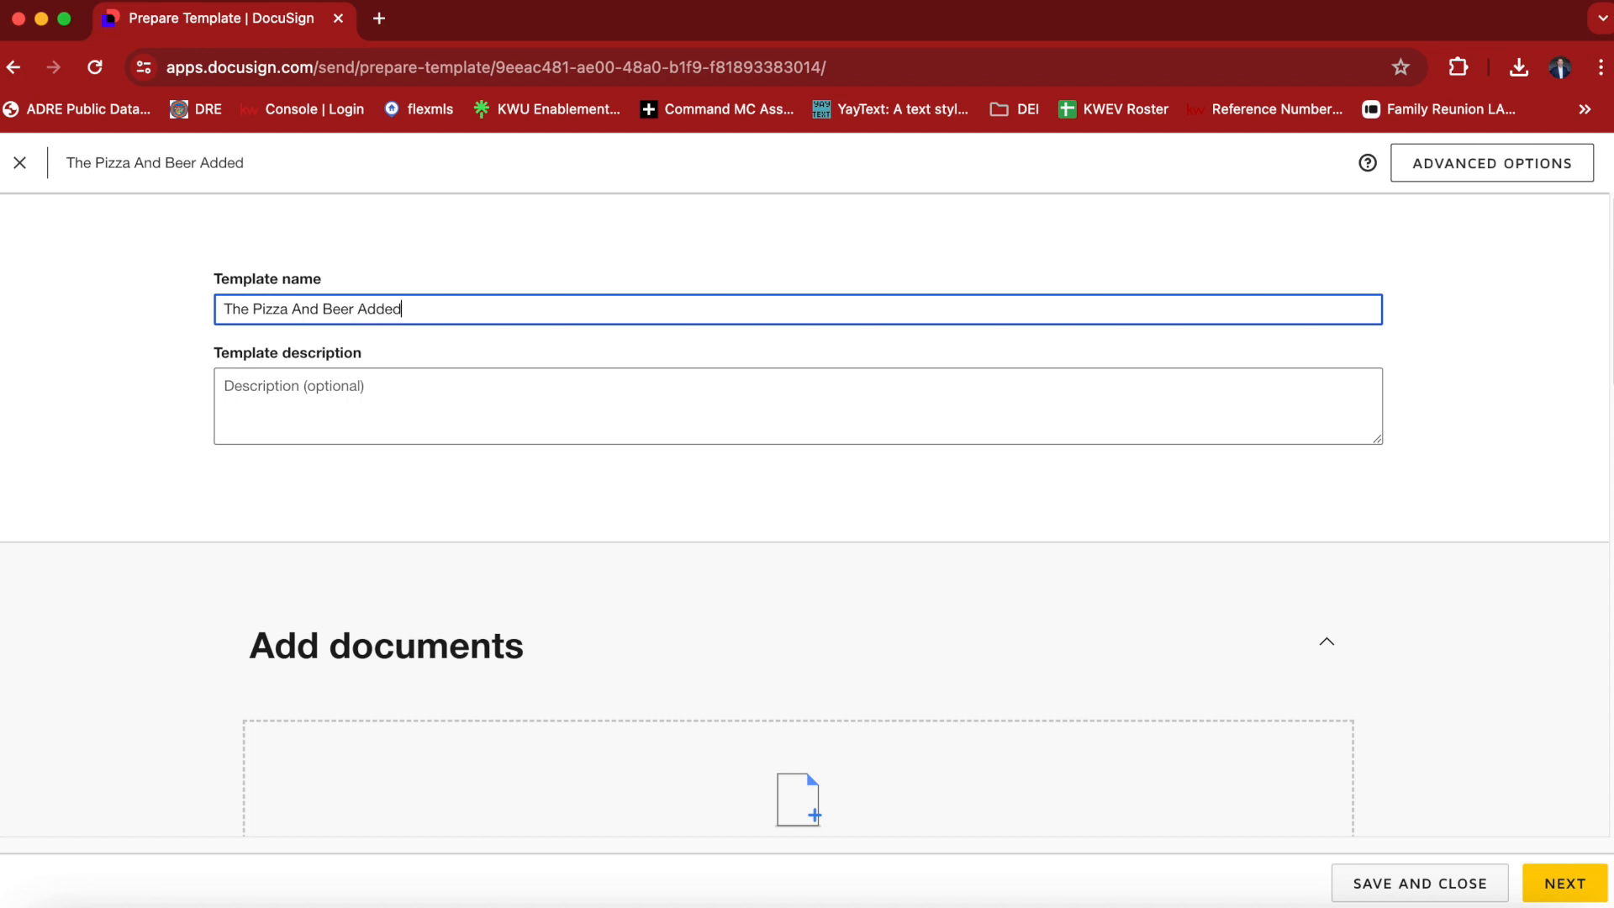
pyautogui.press('BackSpace')
pyautogui.press('BackSpace')
pyautogui.press('BackSpace')
pyautogui.press('BackSpace')
pyautogui.write('ndum')
# Set the template description to "This is a test template only".
pyautogui.press('Tab')
pyautogui.write('THis is')
pyautogui.press('BackSpace')
pyautogui.press('BackSpace')
pyautogui.press('BackSpace')
pyautogui.press('BackSpace')
pyautogui.press('BackSpace')
pyautogui.press('BackSpace')
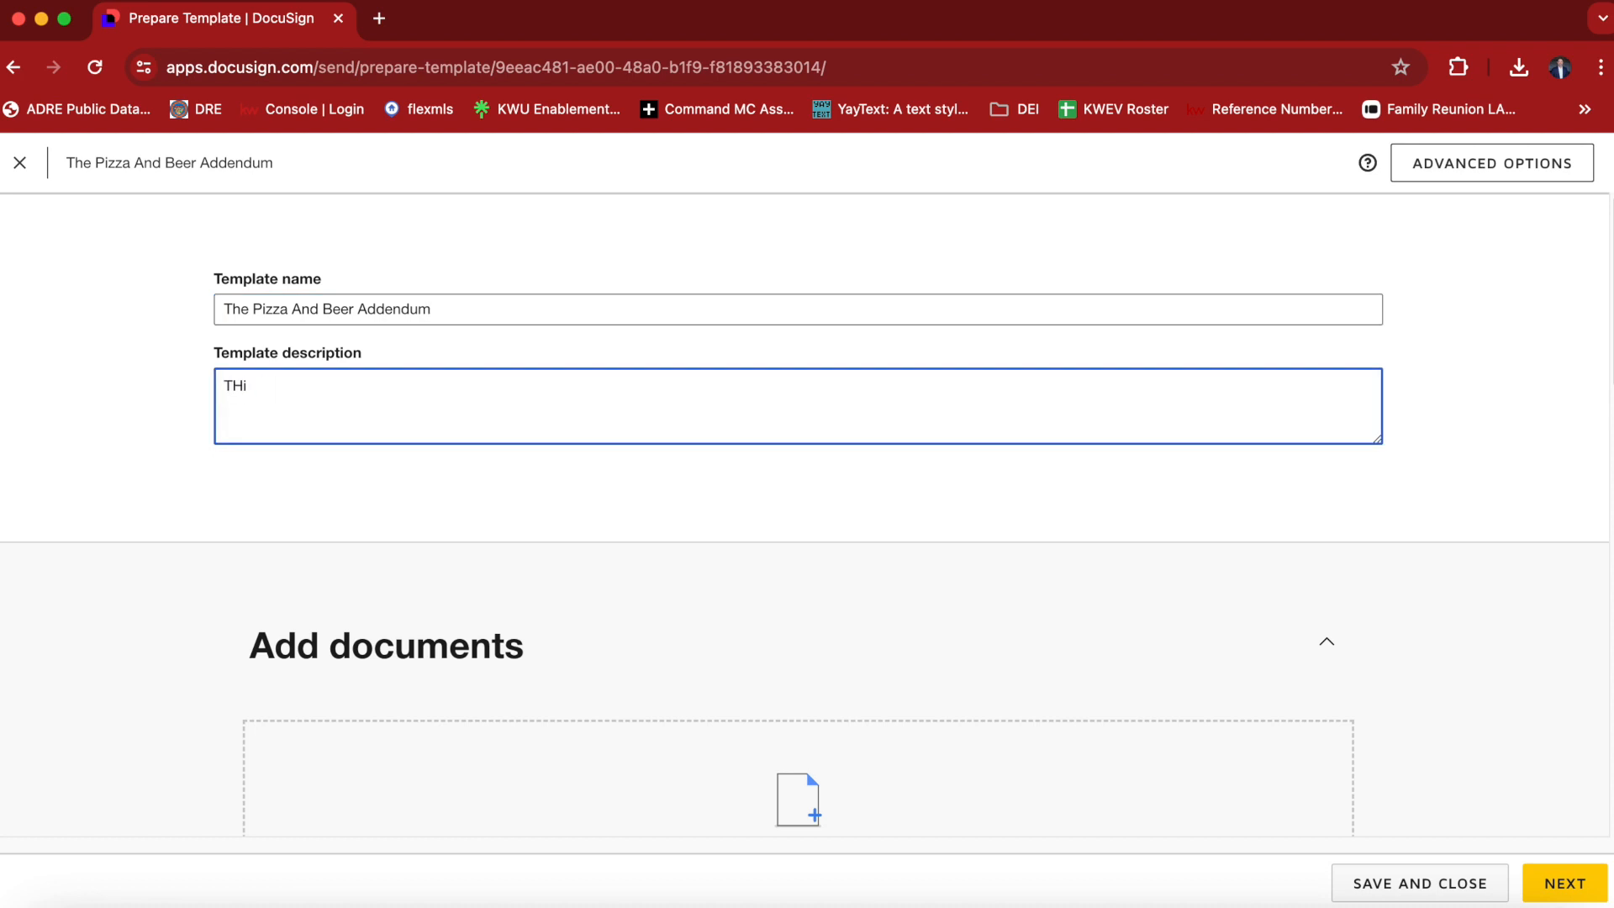
pyautogui.write('his is a test template only')
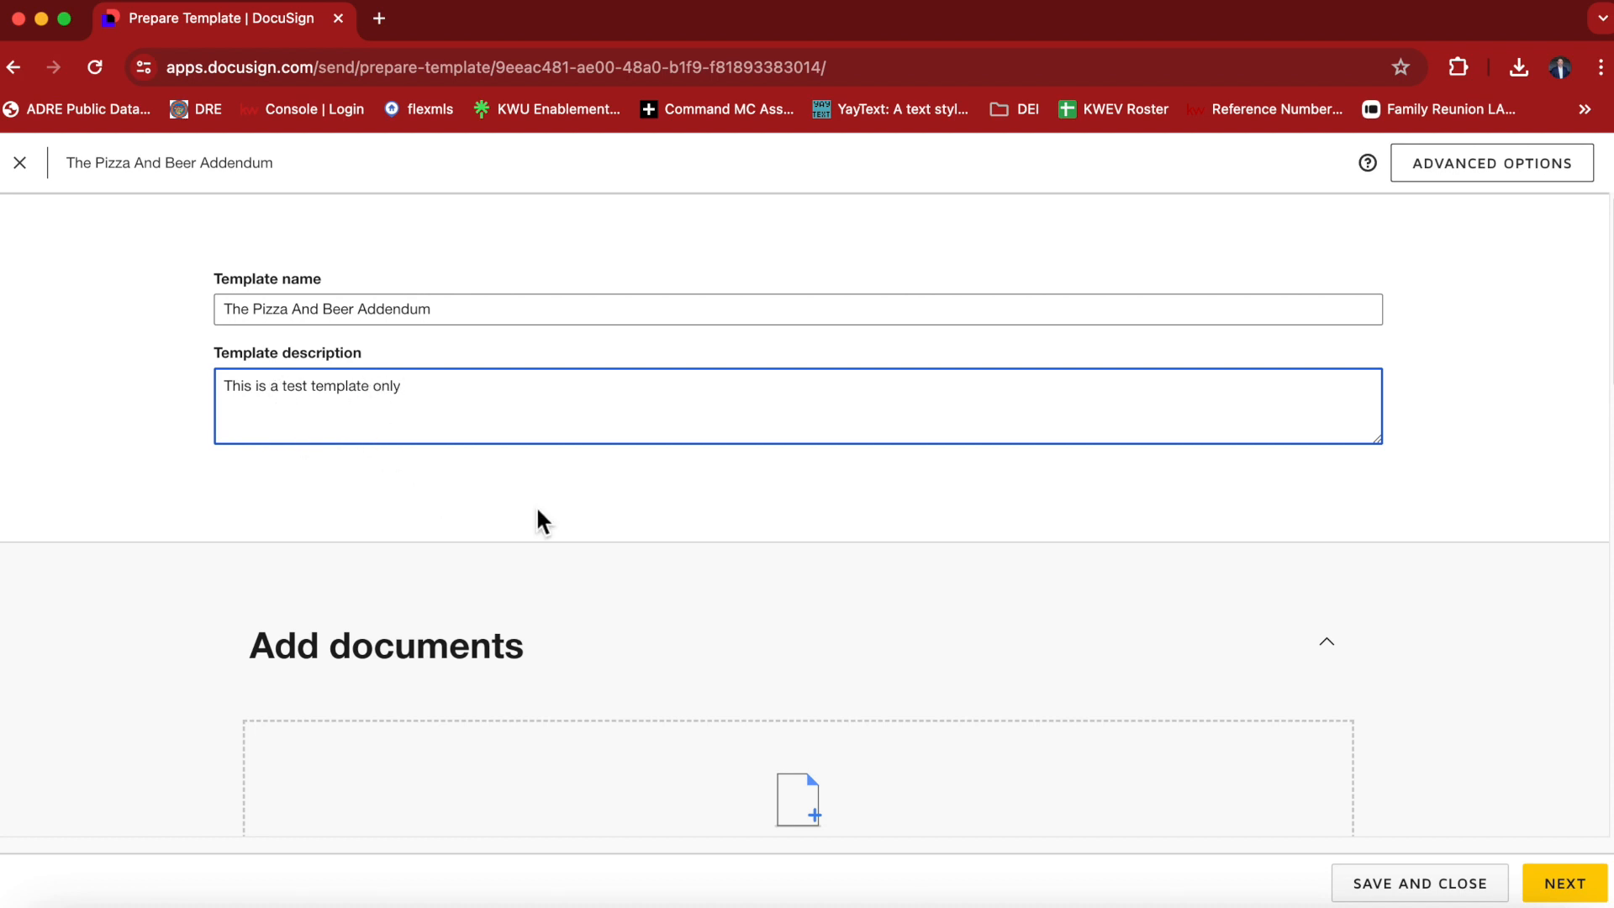
# Add the file Addendum #1 - 6_93 - Buyer_Tenant.pdf to the template's documents.
pyautogui.scroll(-3, 689, 672)
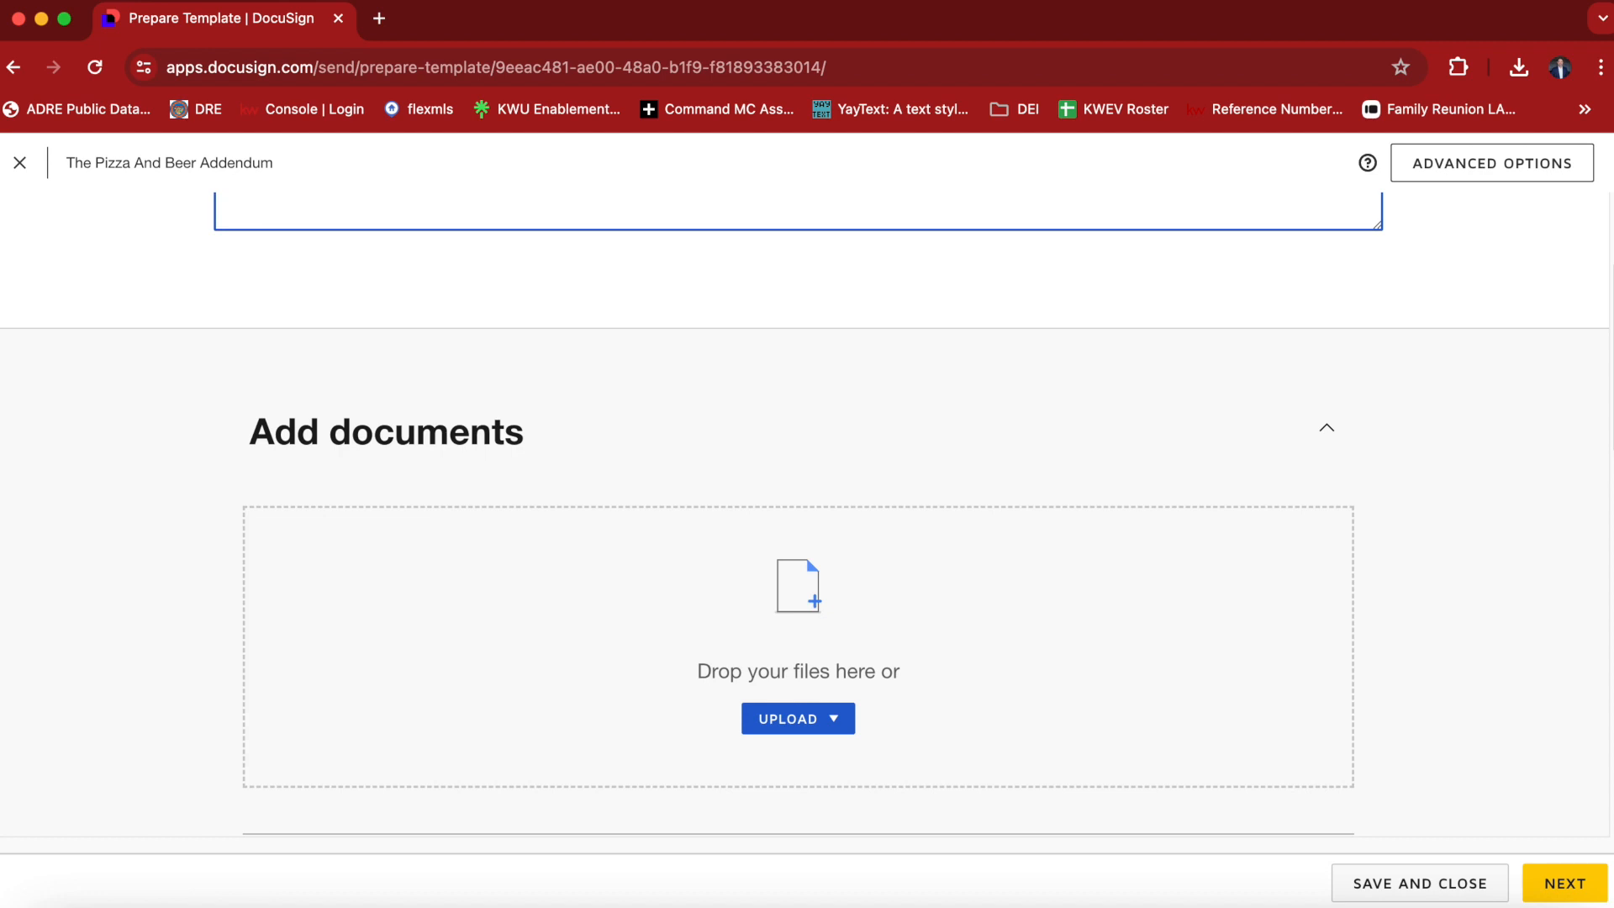
pyautogui.moveTo(1613, 605); pyautogui.dragTo(713, 612)
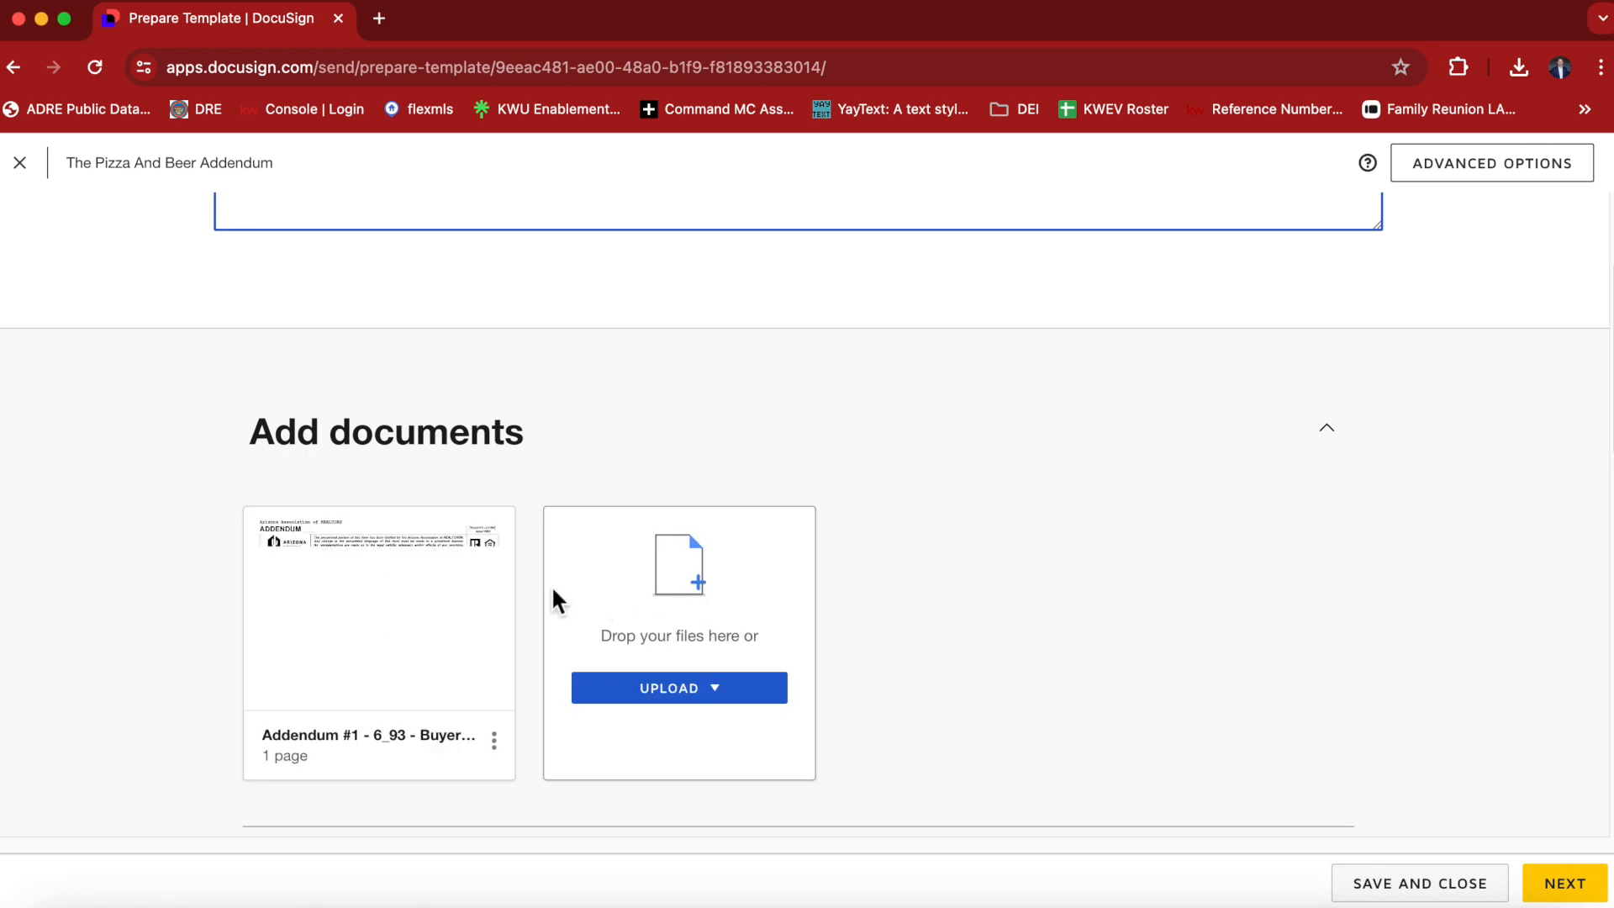
# Set the first recipient's role to Buyer 1, leaving the name and email blank.
pyautogui.scroll(-5, 521, 600)
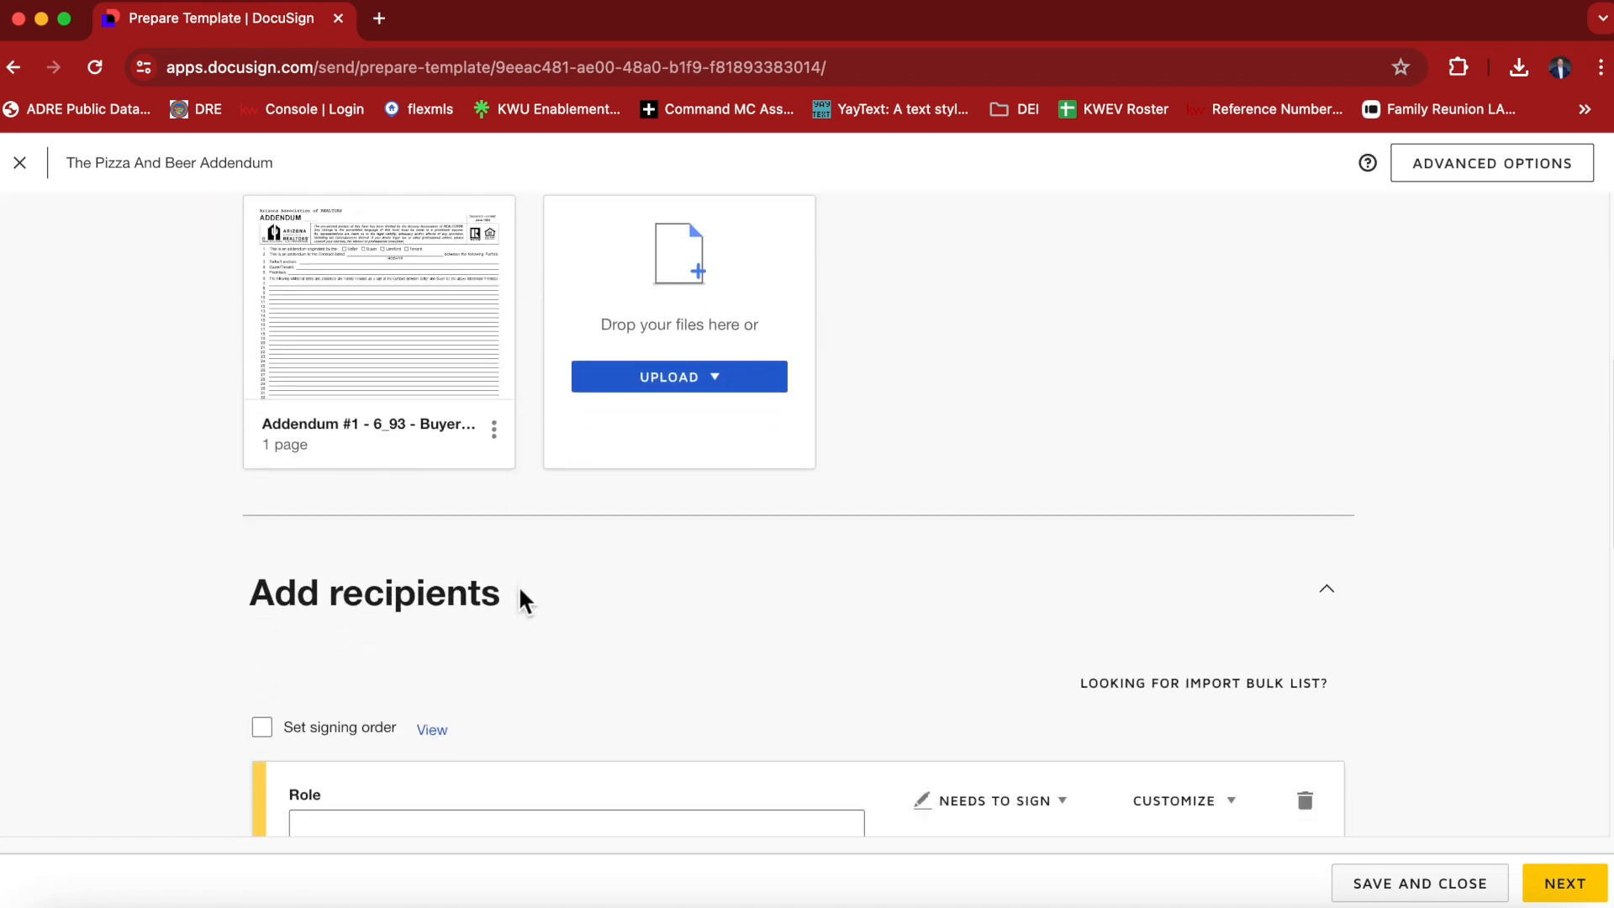
pyautogui.scroll(-4, 518, 583)
pyautogui.click(369, 481)
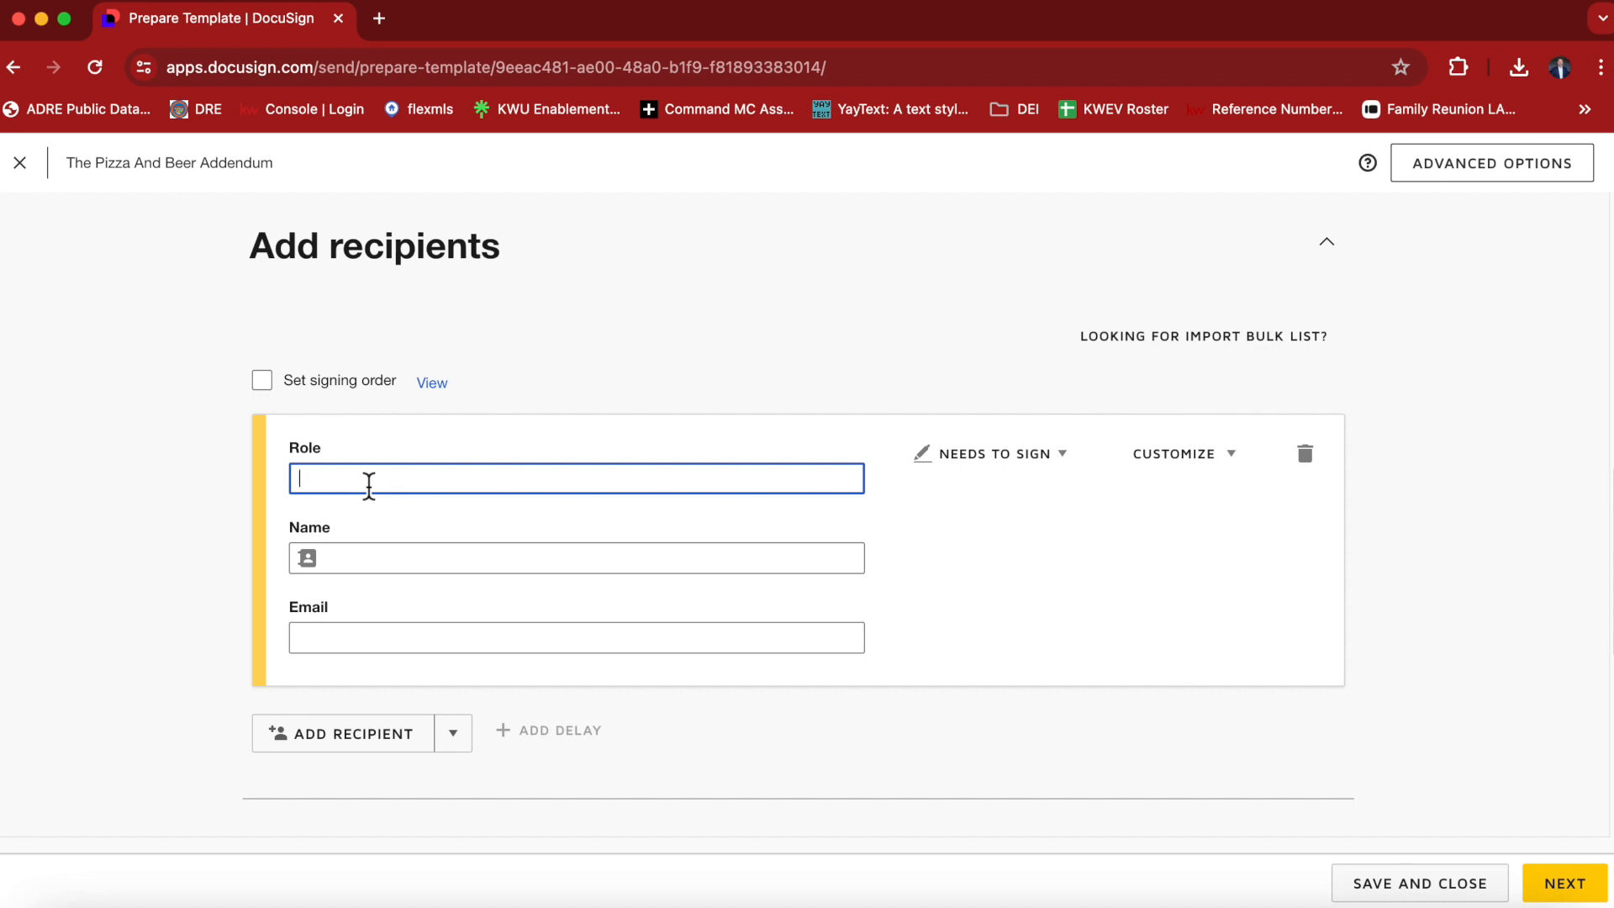
pyautogui.write('Buyer 1')
# Add a second recipient with the role Buyer 2, leaving the name and email blank.
pyautogui.scroll(-3, 958, 550)
pyautogui.click(353, 580)
pyautogui.click(455, 622)
pyautogui.write('Buyer 2')
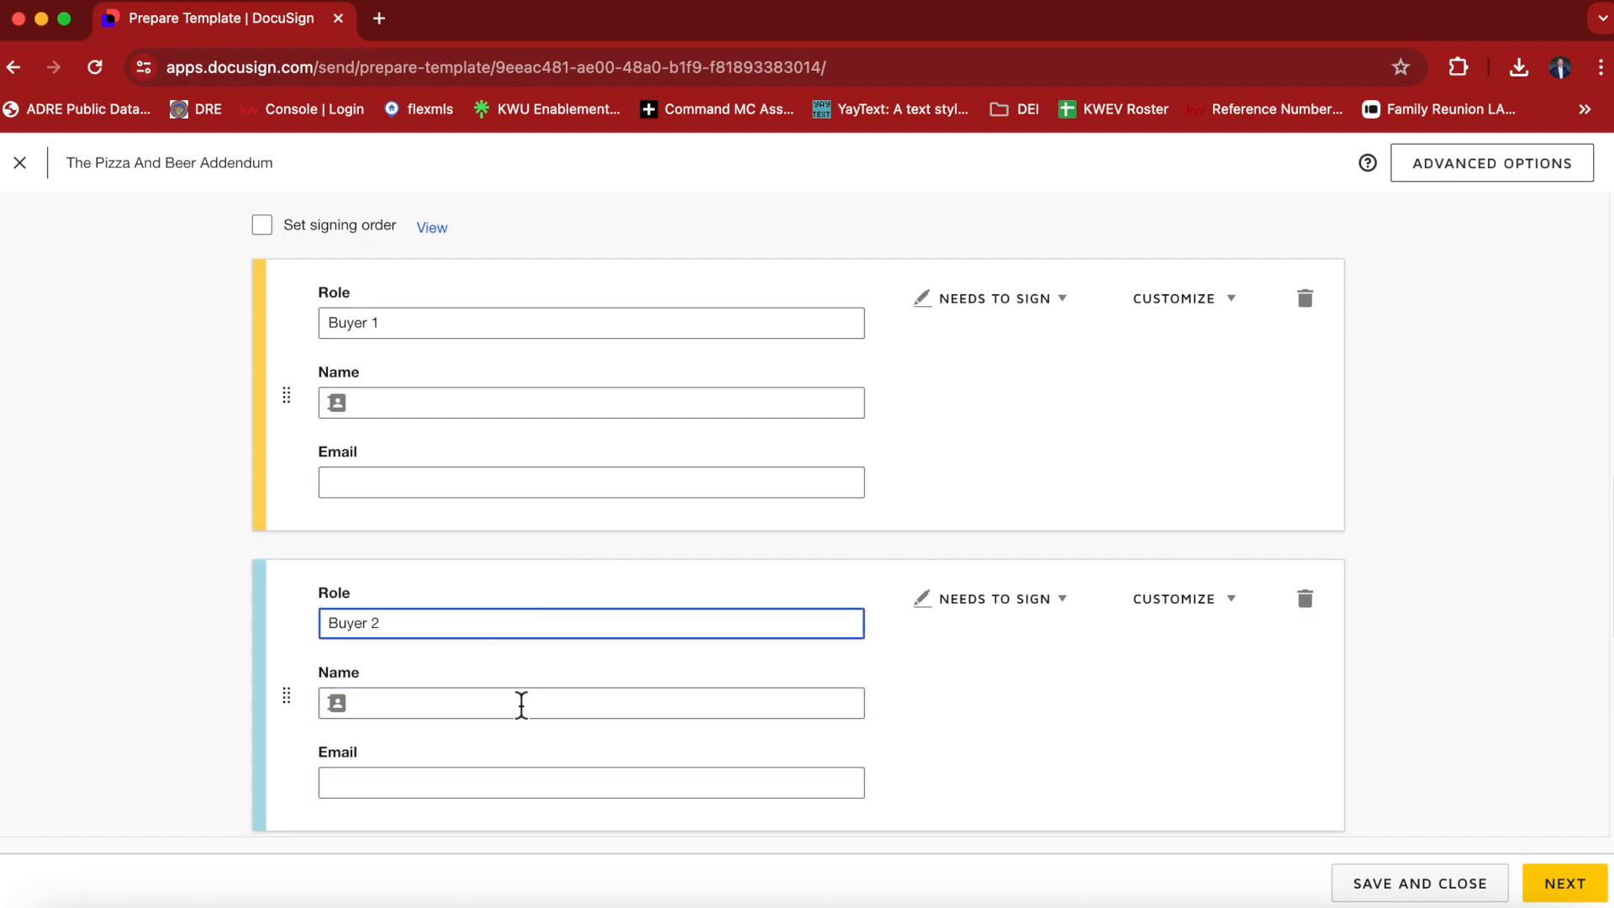
pyautogui.click(975, 694)
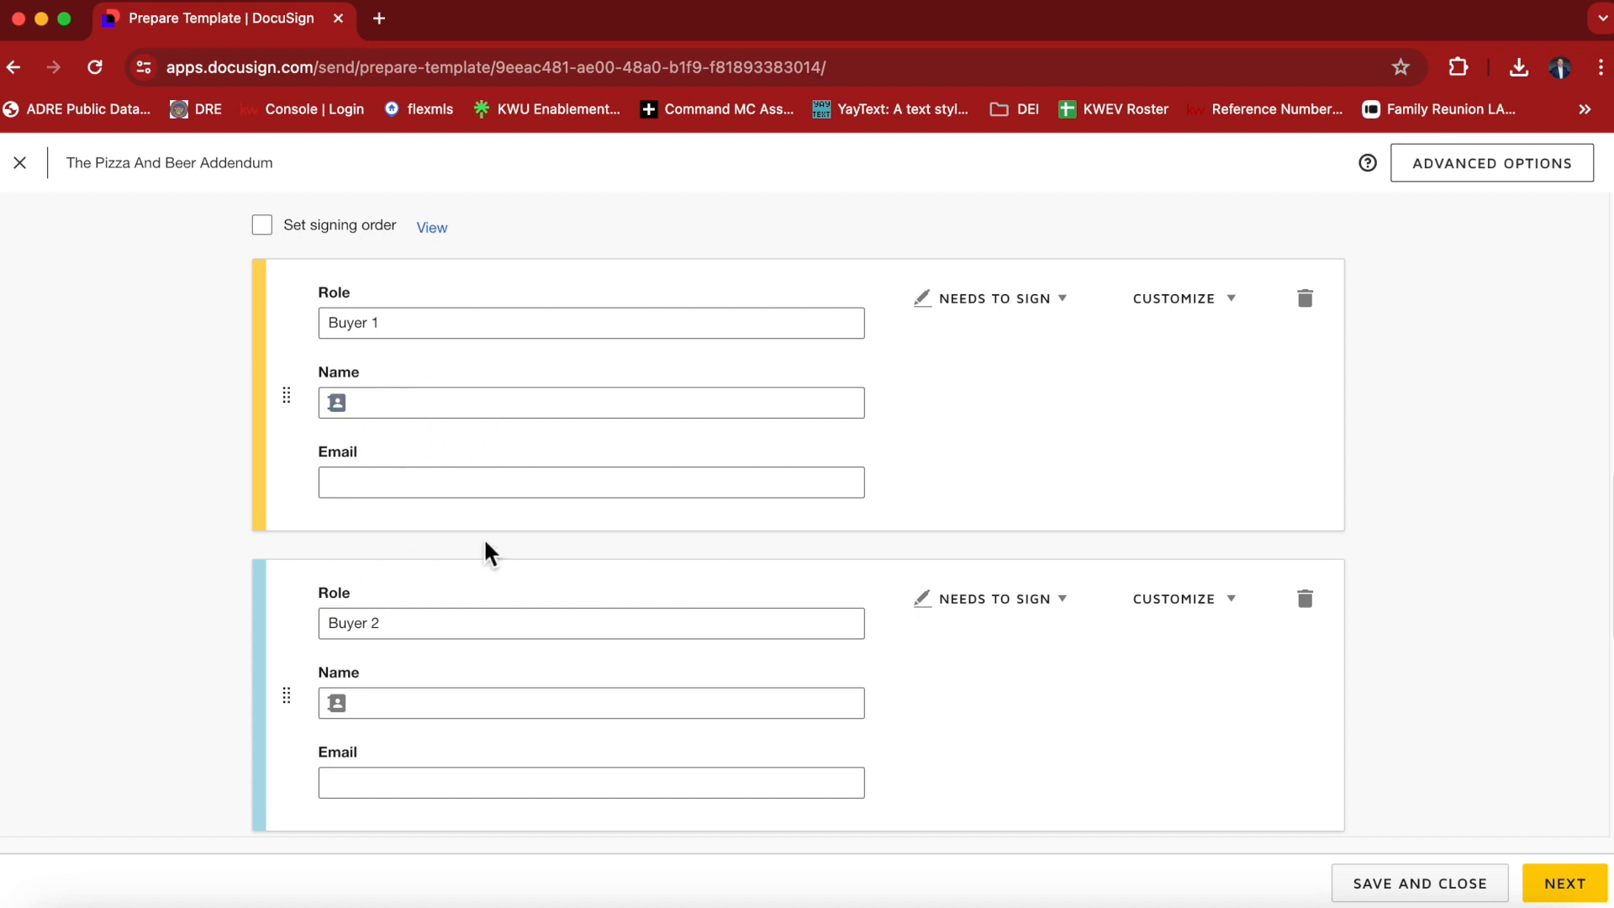
# Review the email message section without changing it and continue to placing fields on the document.
pyautogui.scroll(-3, 709, 767)
pyautogui.scroll(-3, 602, 721)
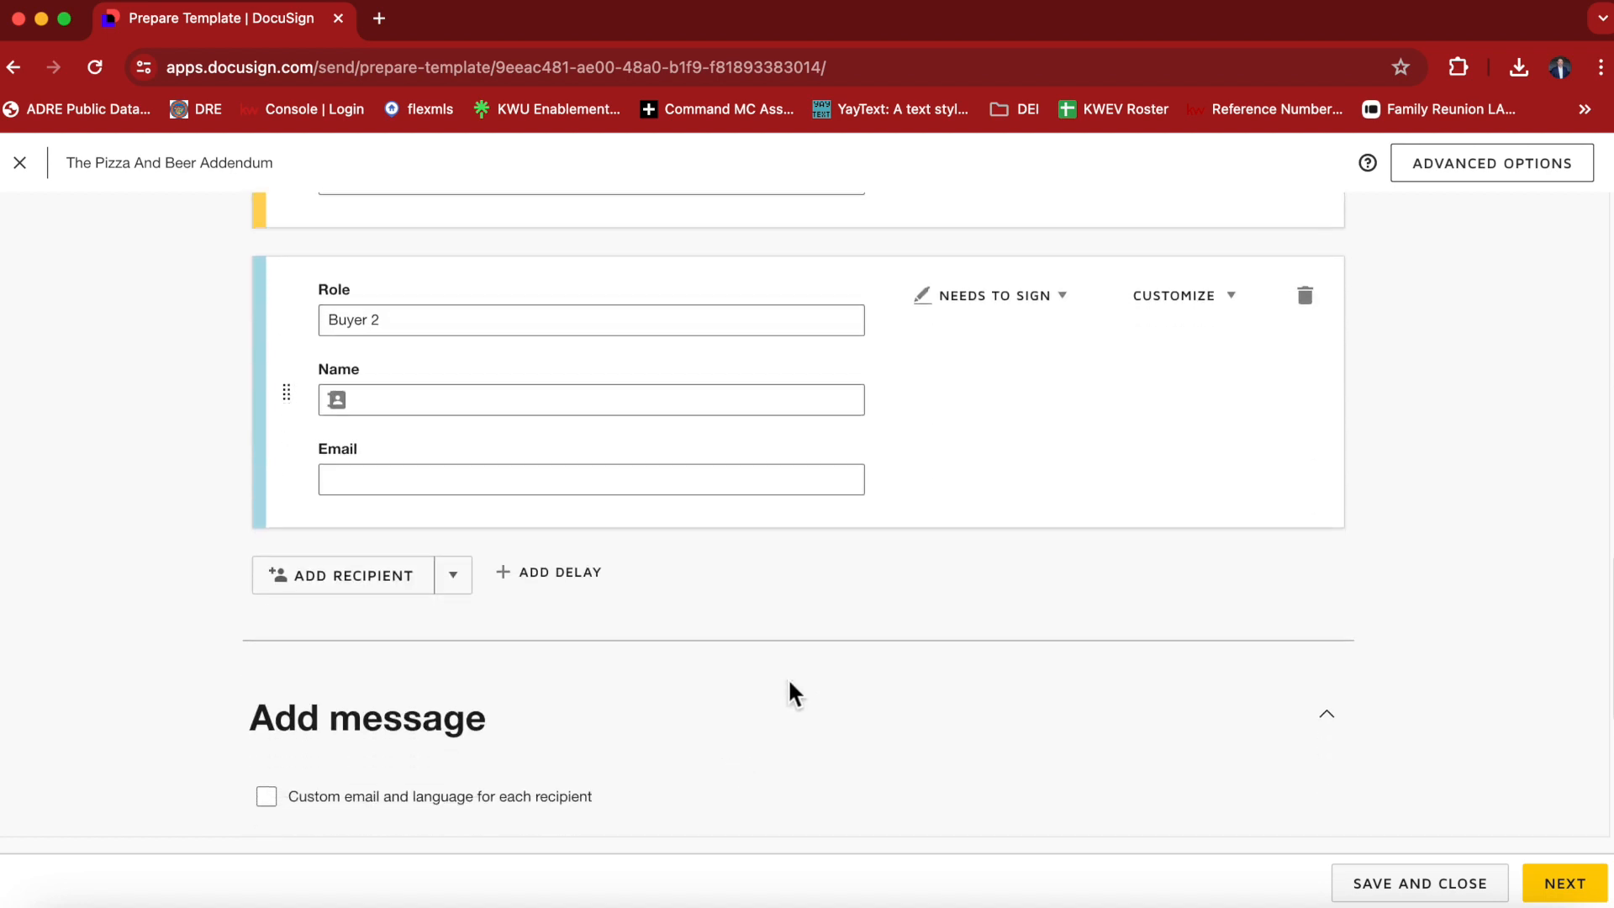
pyautogui.scroll(-3, 594, 700)
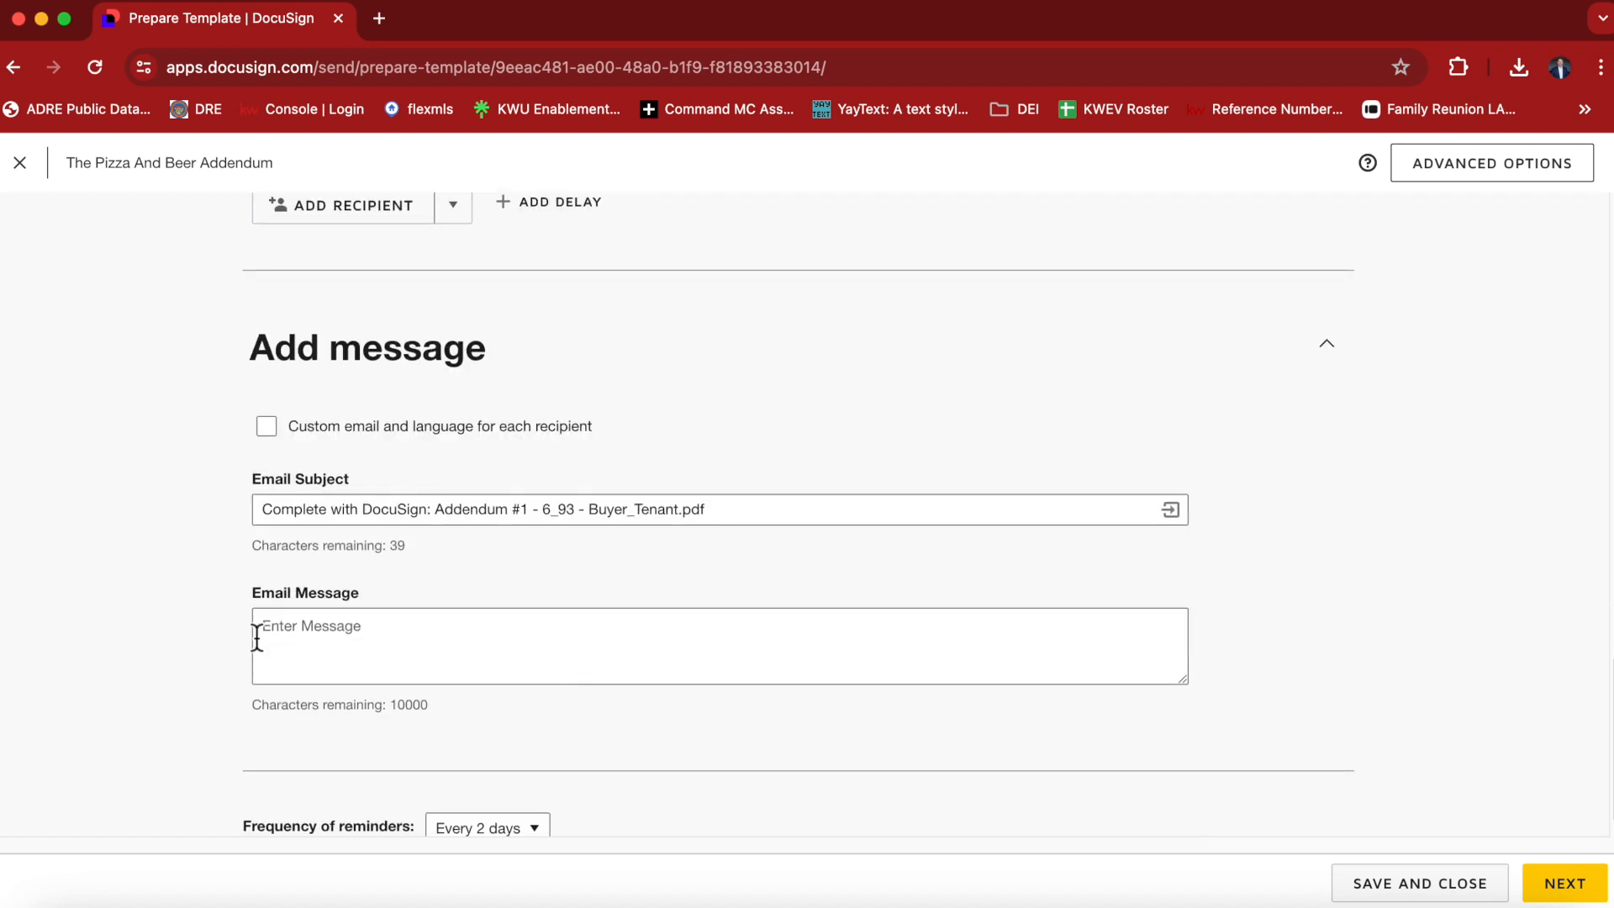
pyautogui.scroll(-1, 1038, 515)
pyautogui.scroll(10, 1176, 530)
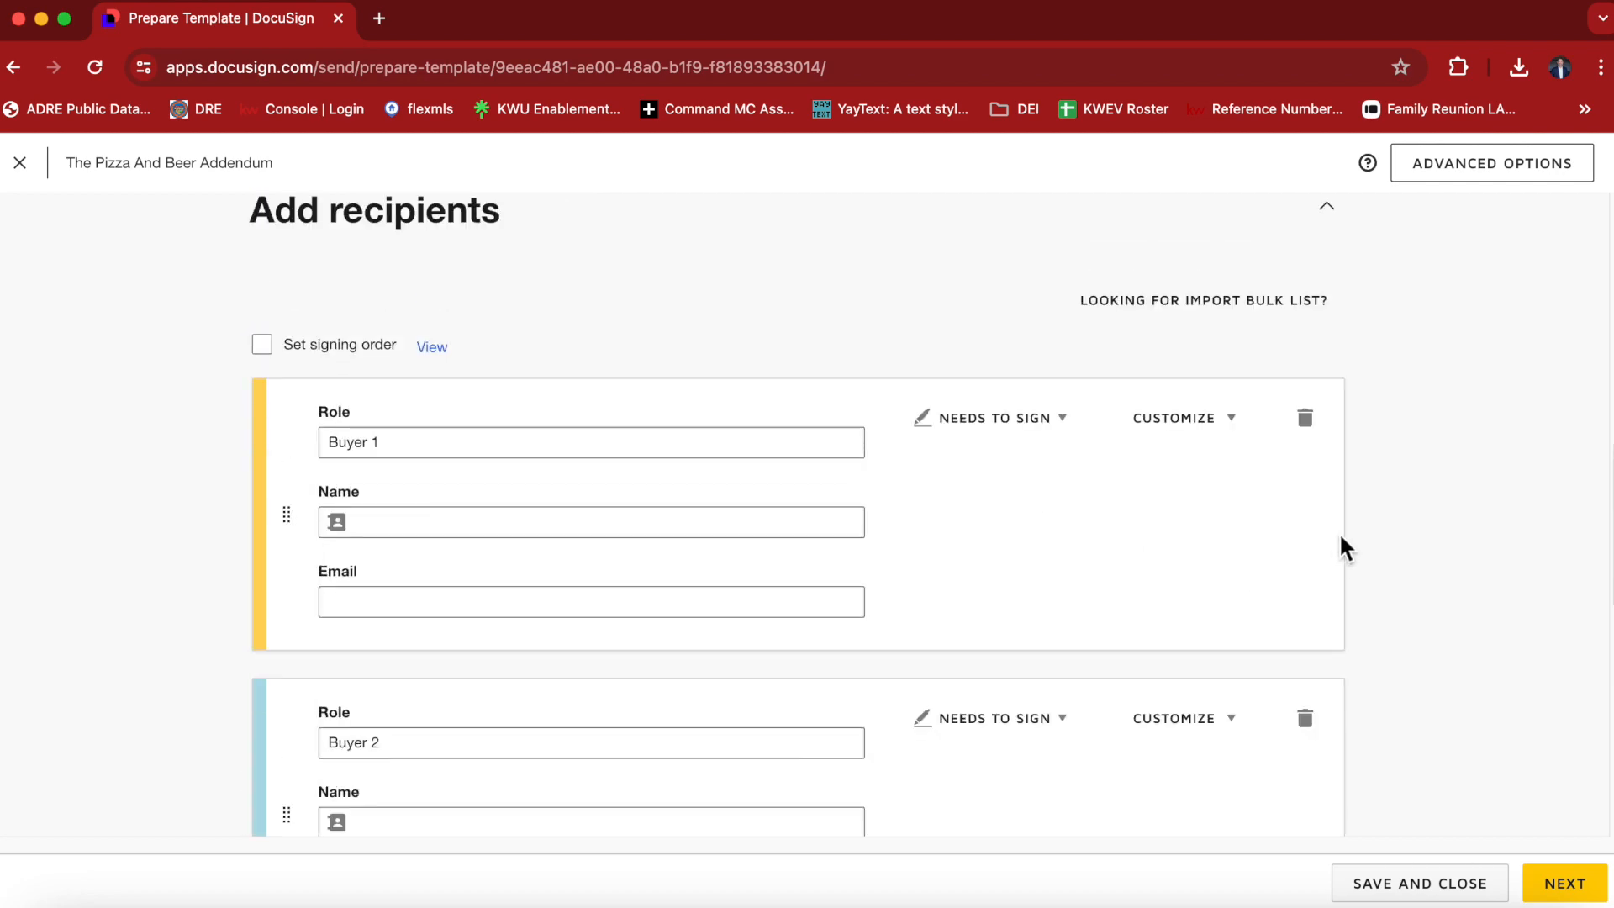
pyautogui.click(1570, 887)
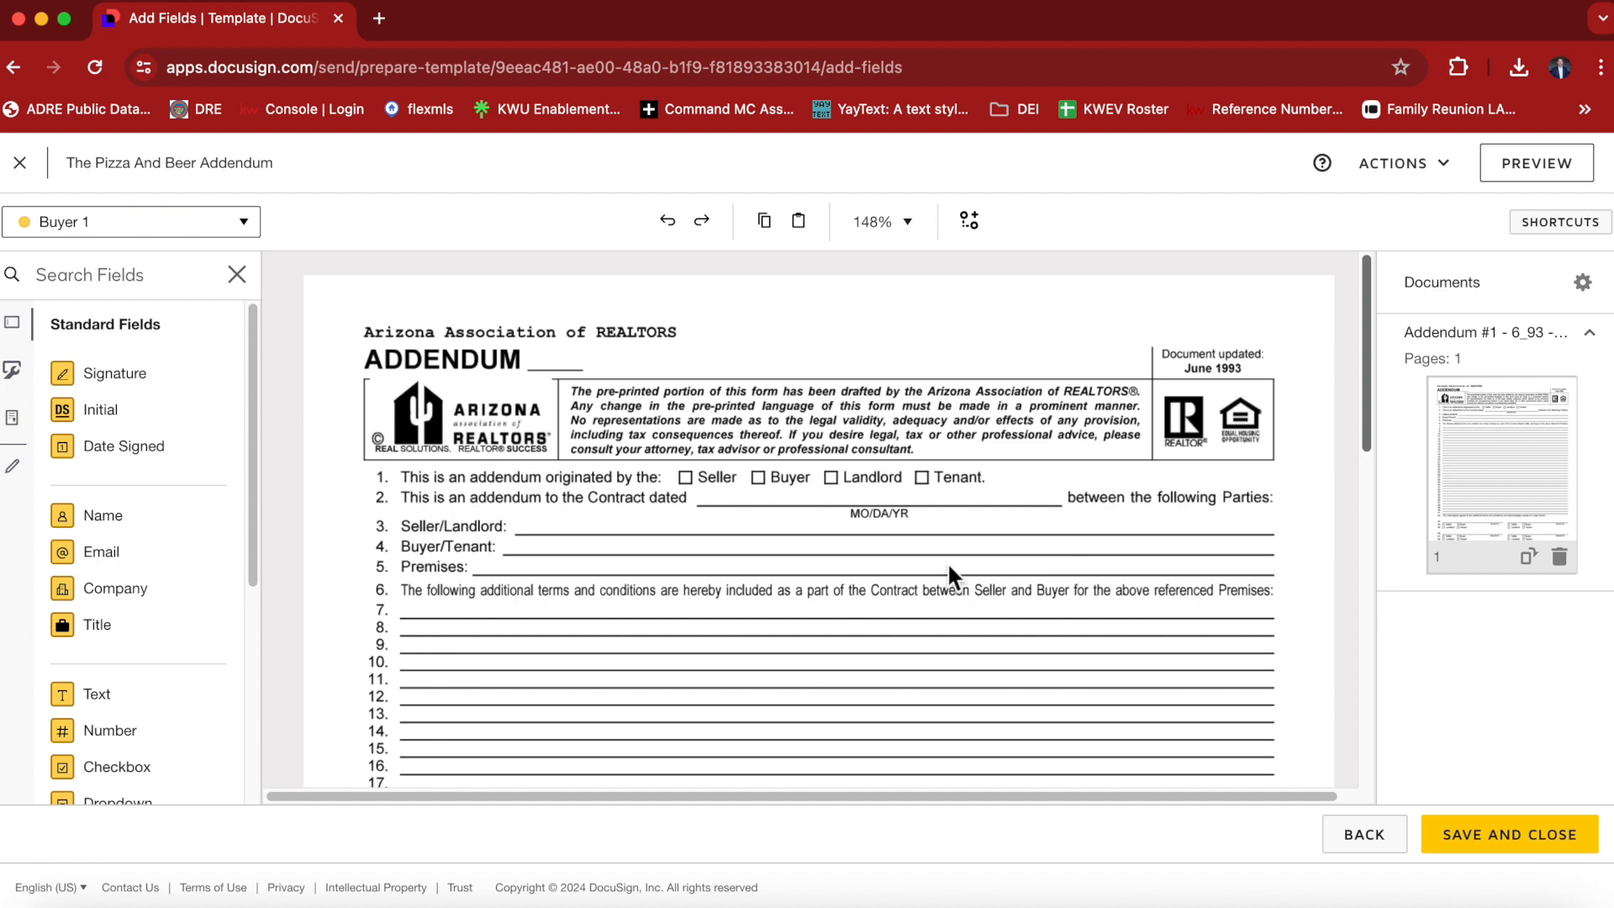
# Place a Text field for Buyer 1 on the blank after the ADDENDUM heading and narrow it to the blank's width.
pyautogui.scroll(-5, 789, 592)
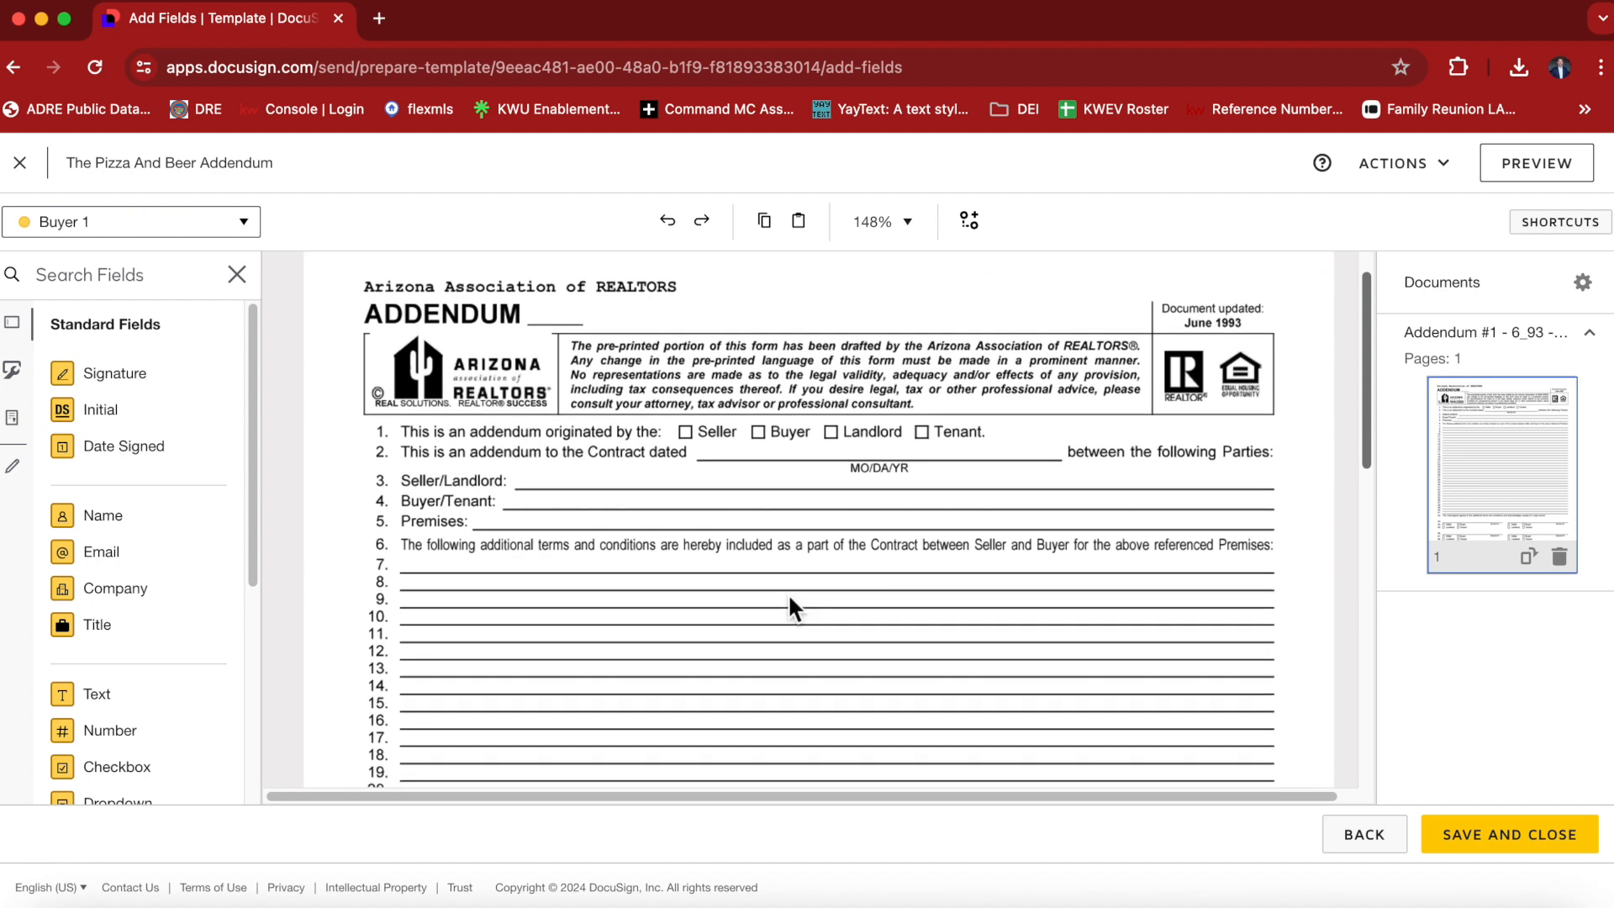
pyautogui.scroll(5, 788, 593)
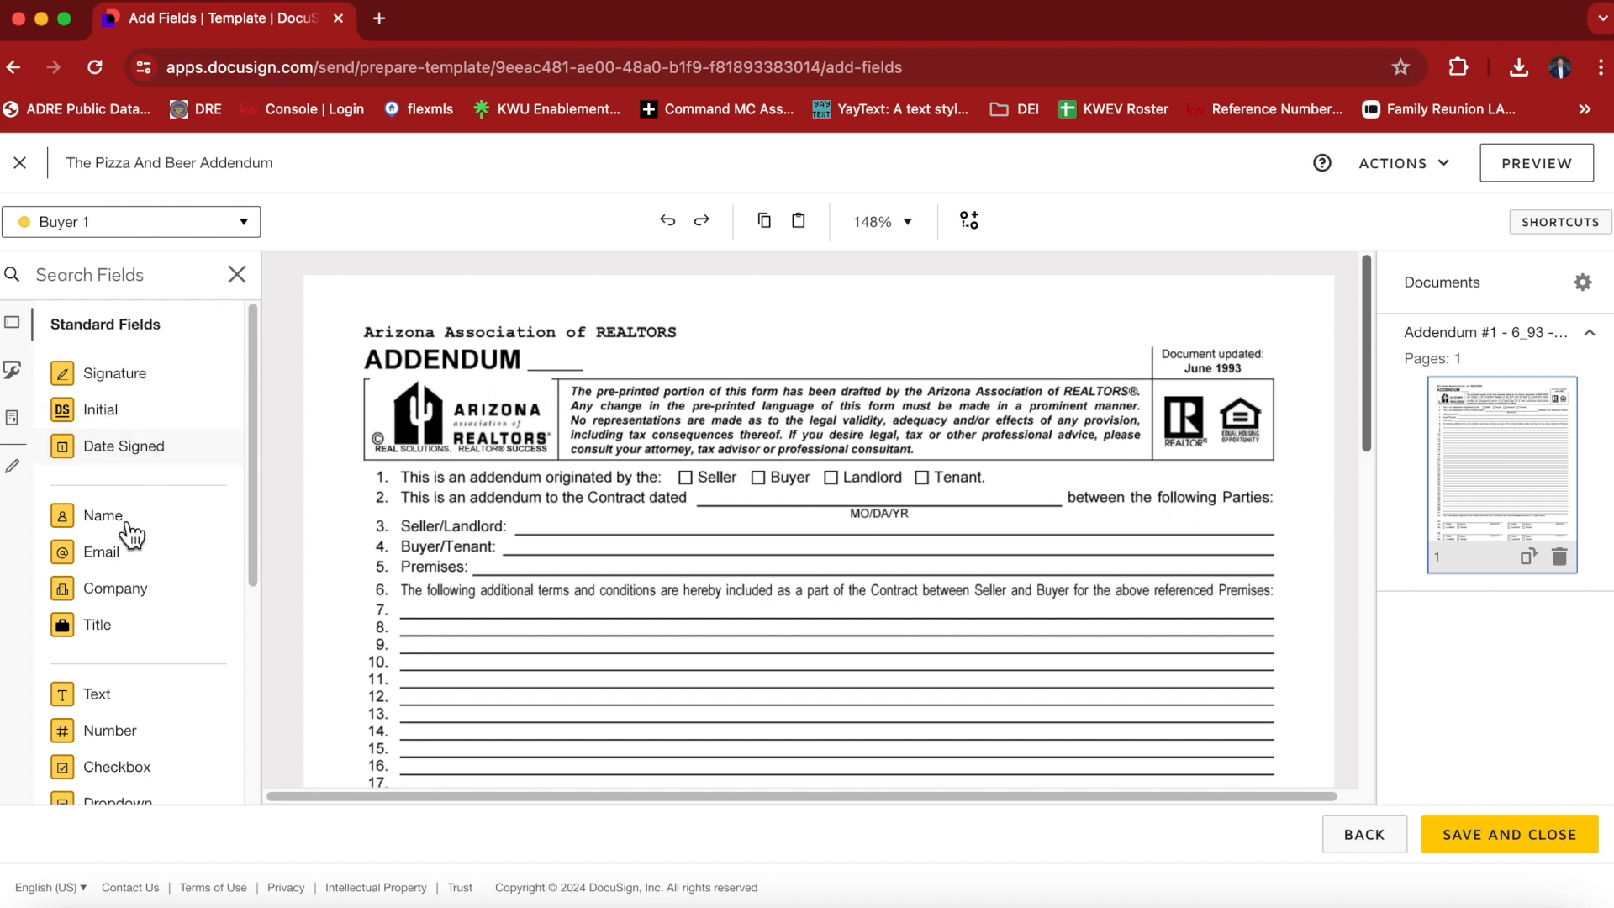
pyautogui.moveTo(118, 704); pyautogui.dragTo(534, 354)
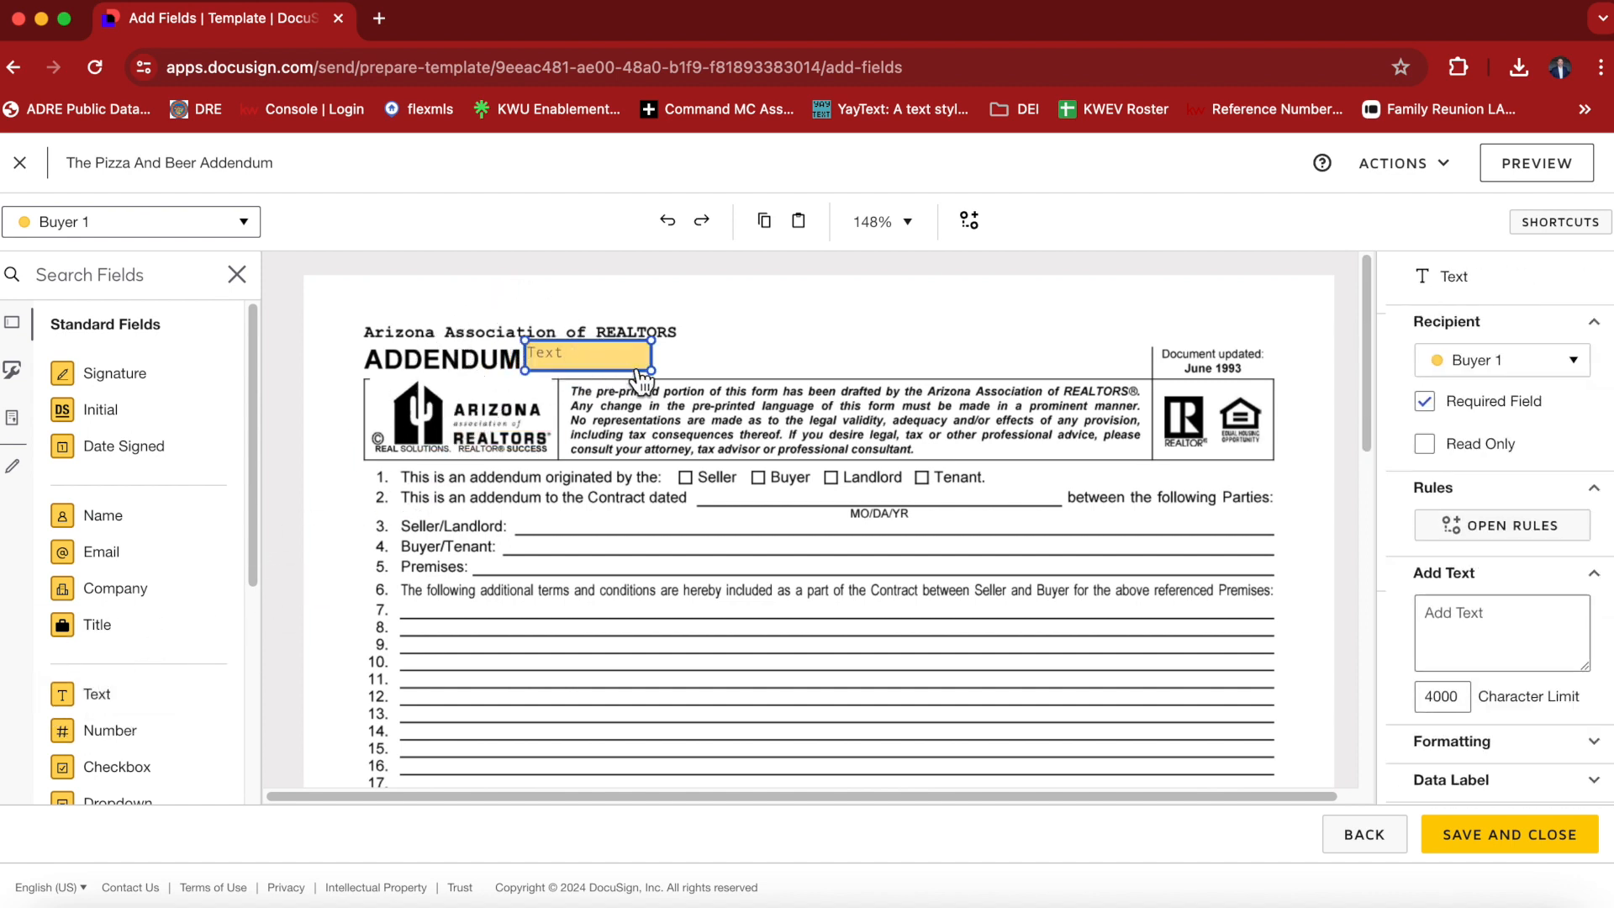
pyautogui.moveTo(658, 375); pyautogui.dragTo(589, 377)
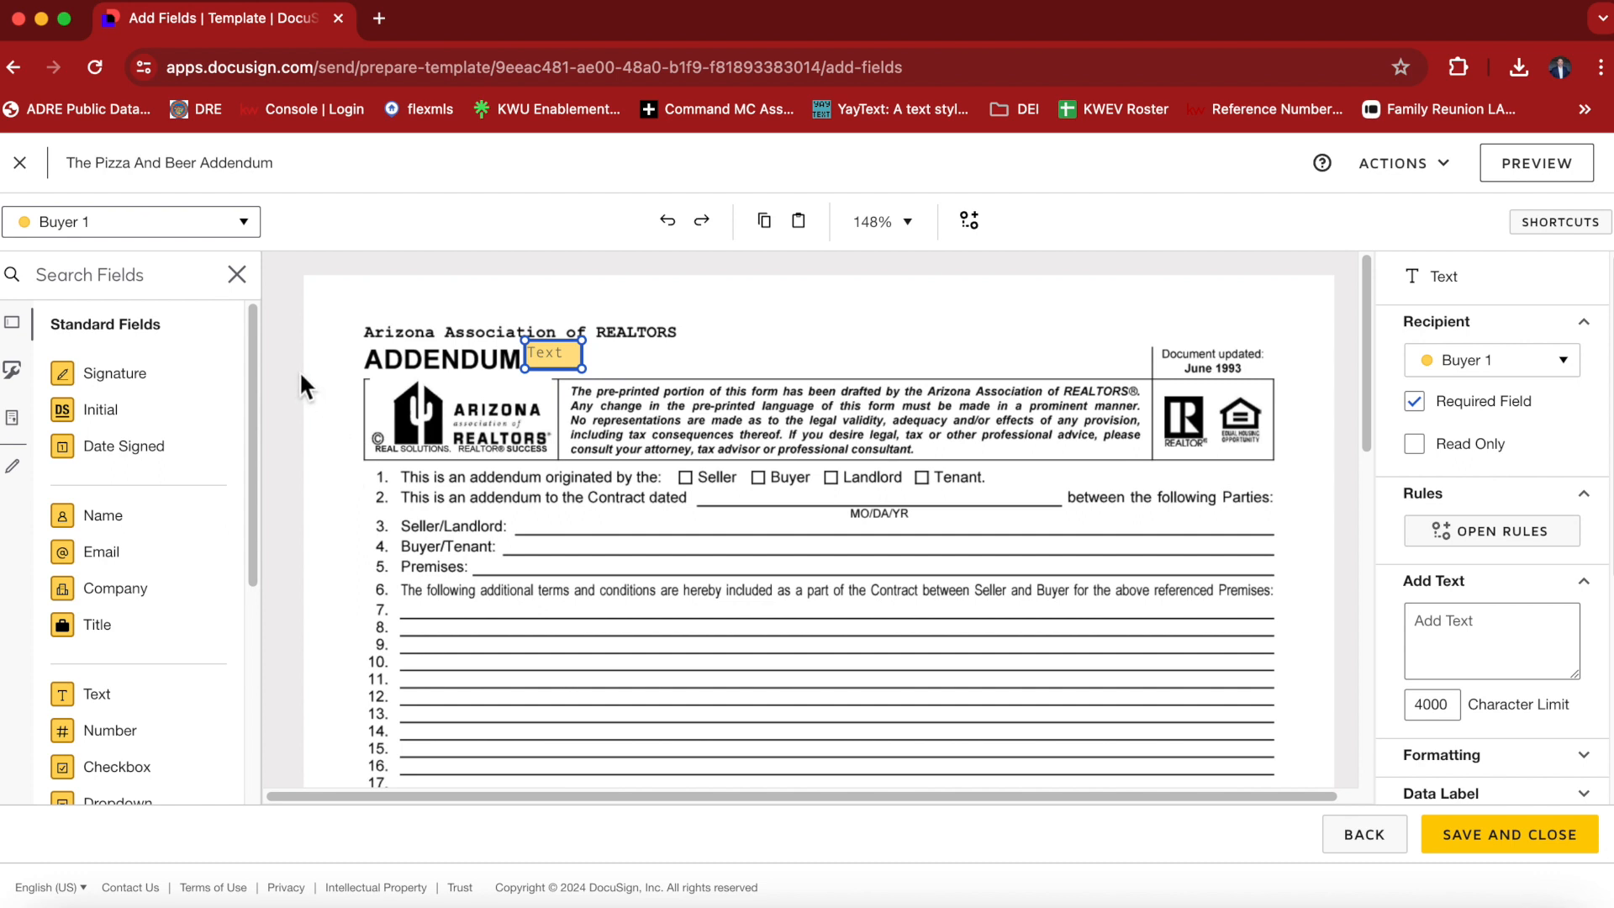
pyautogui.click(254, 234)
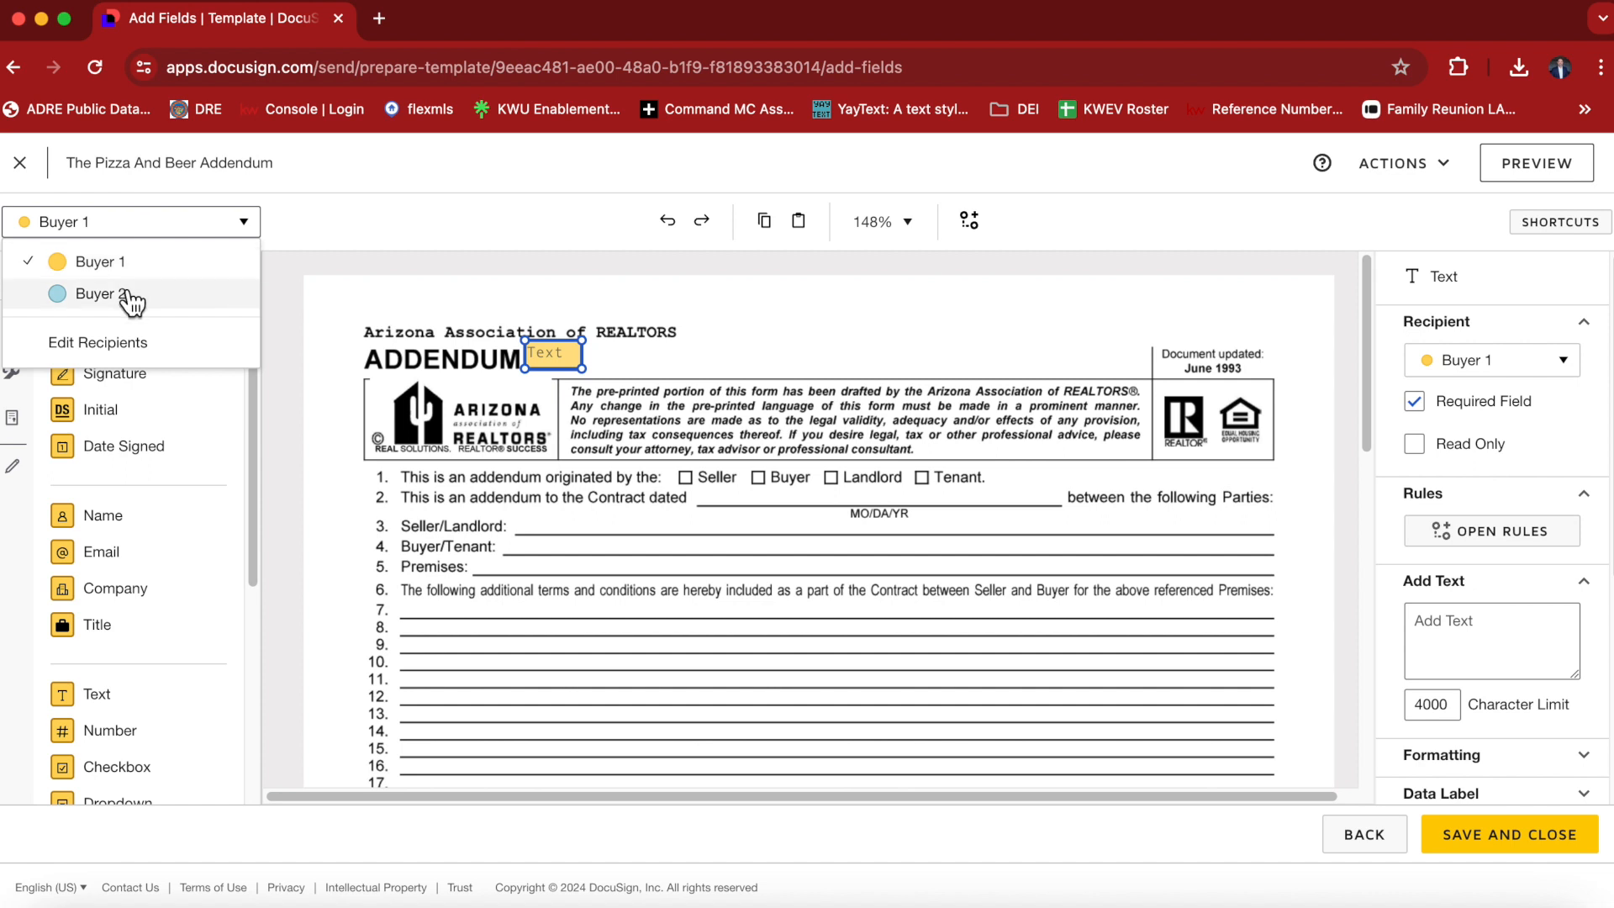
pyautogui.click(345, 300)
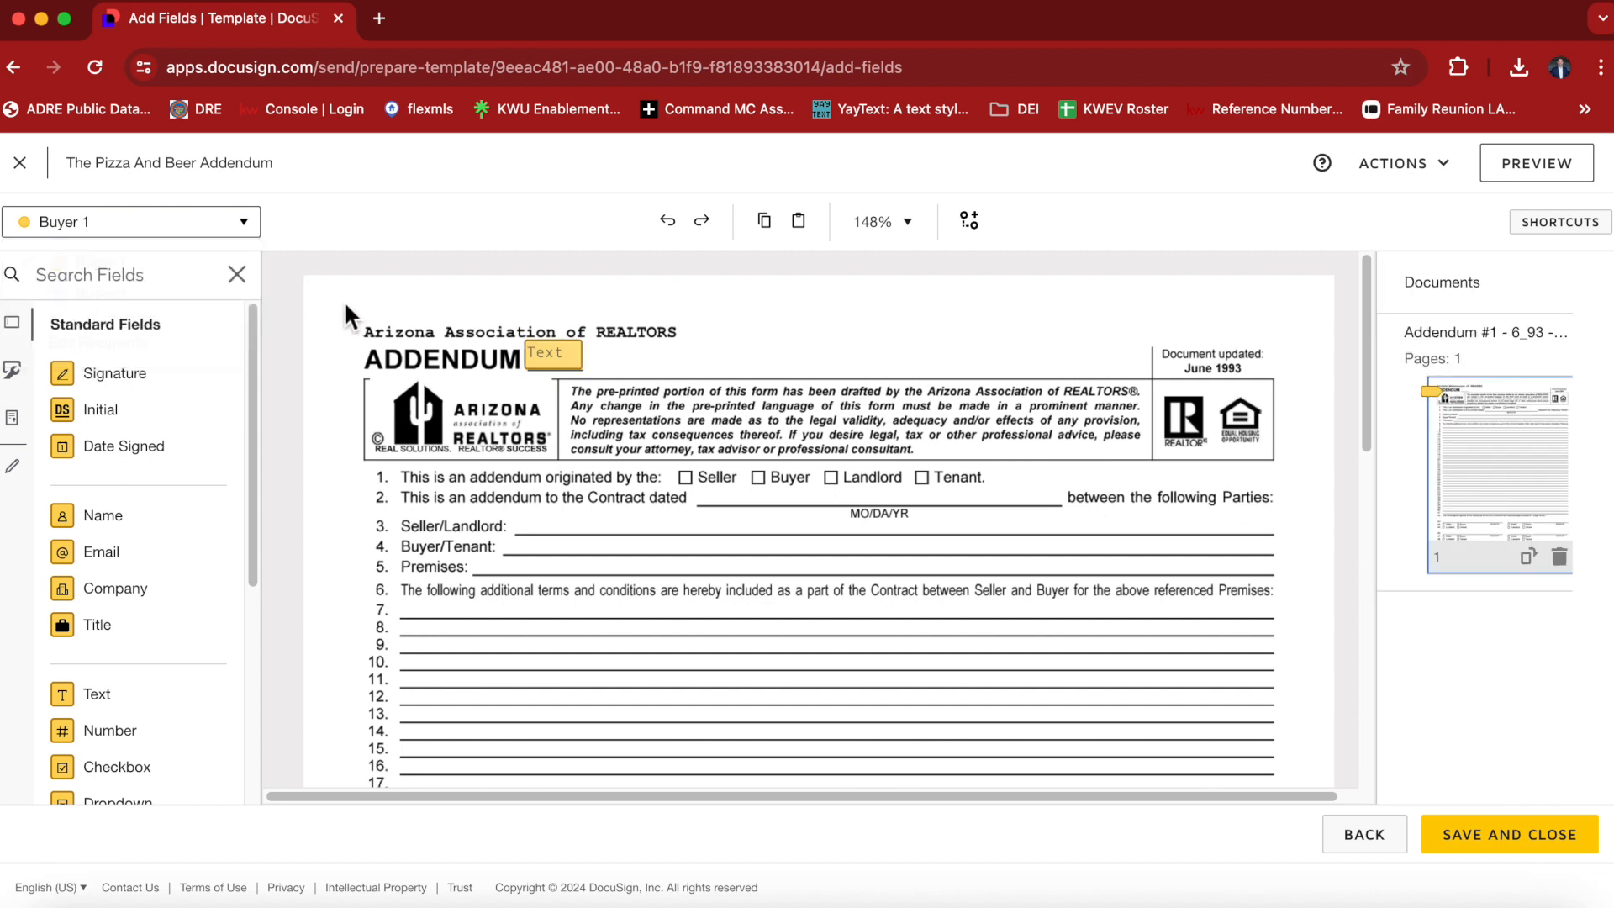
# Enable Recipients Can Collaborate for the Text field beside the ADDENDUM heading.
pyautogui.click(580, 370)
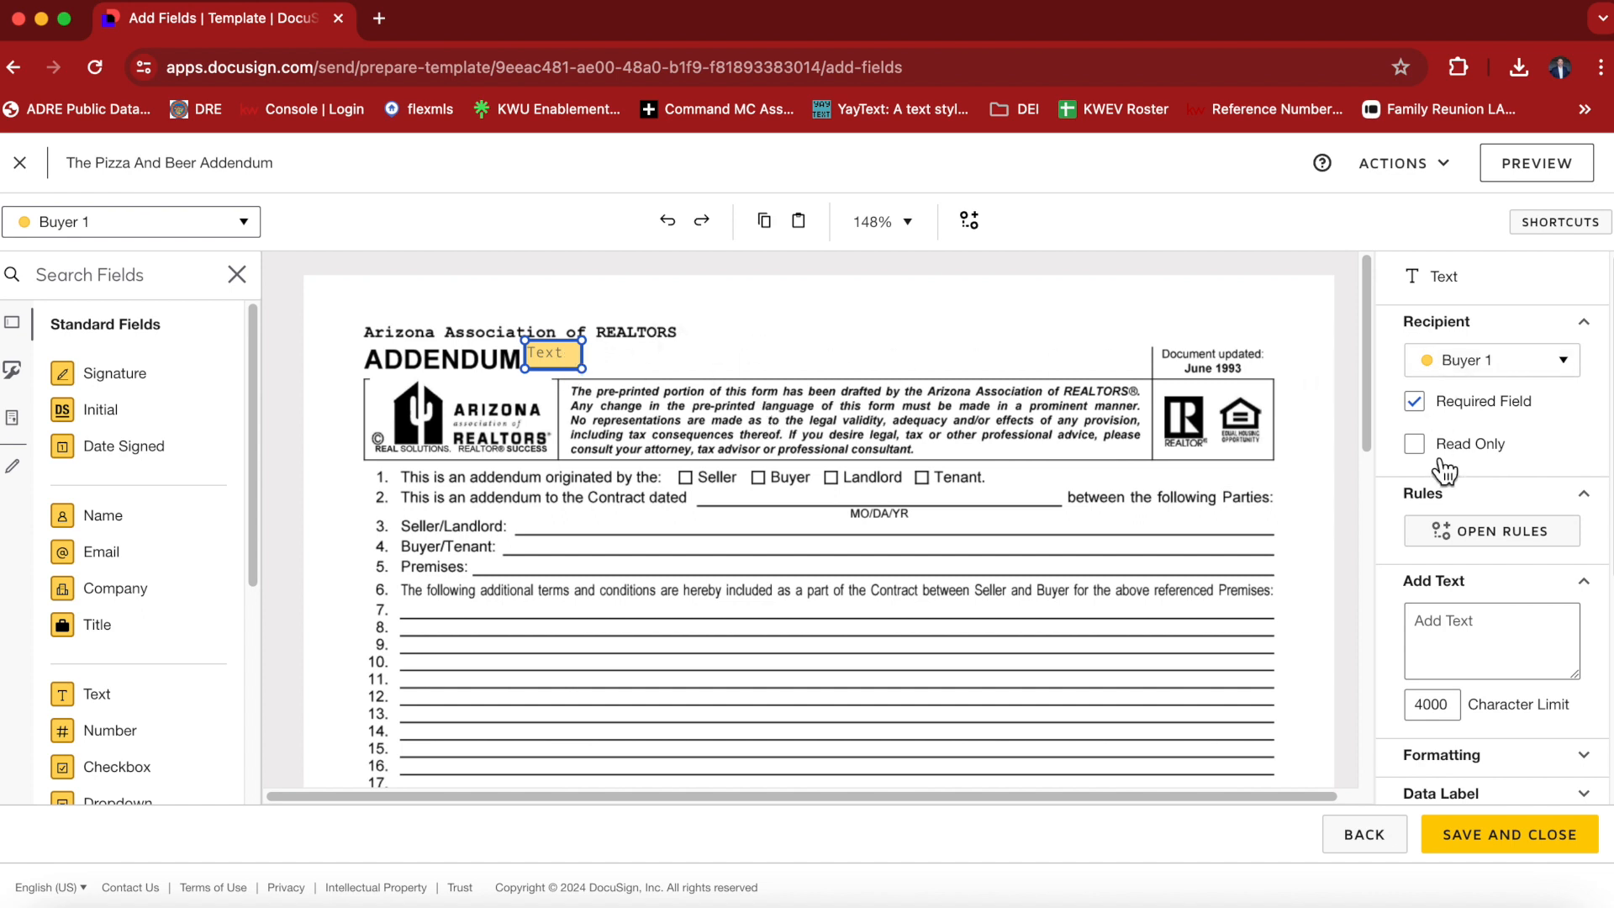
pyautogui.click(1414, 444)
pyautogui.scroll(-5, 1431, 462)
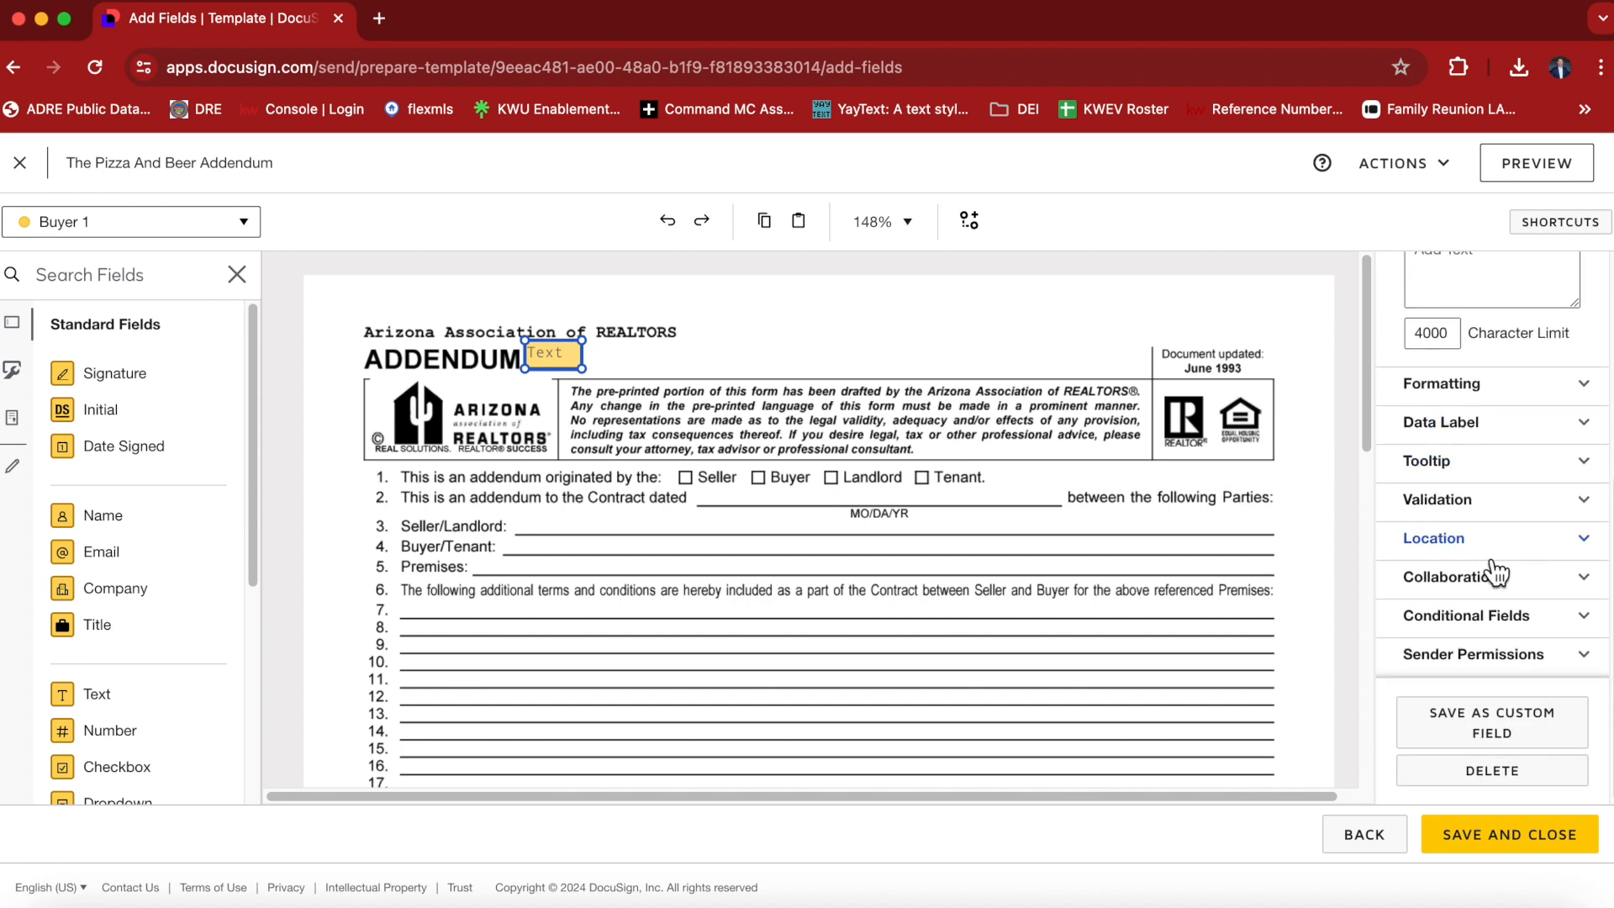
pyautogui.click(1585, 580)
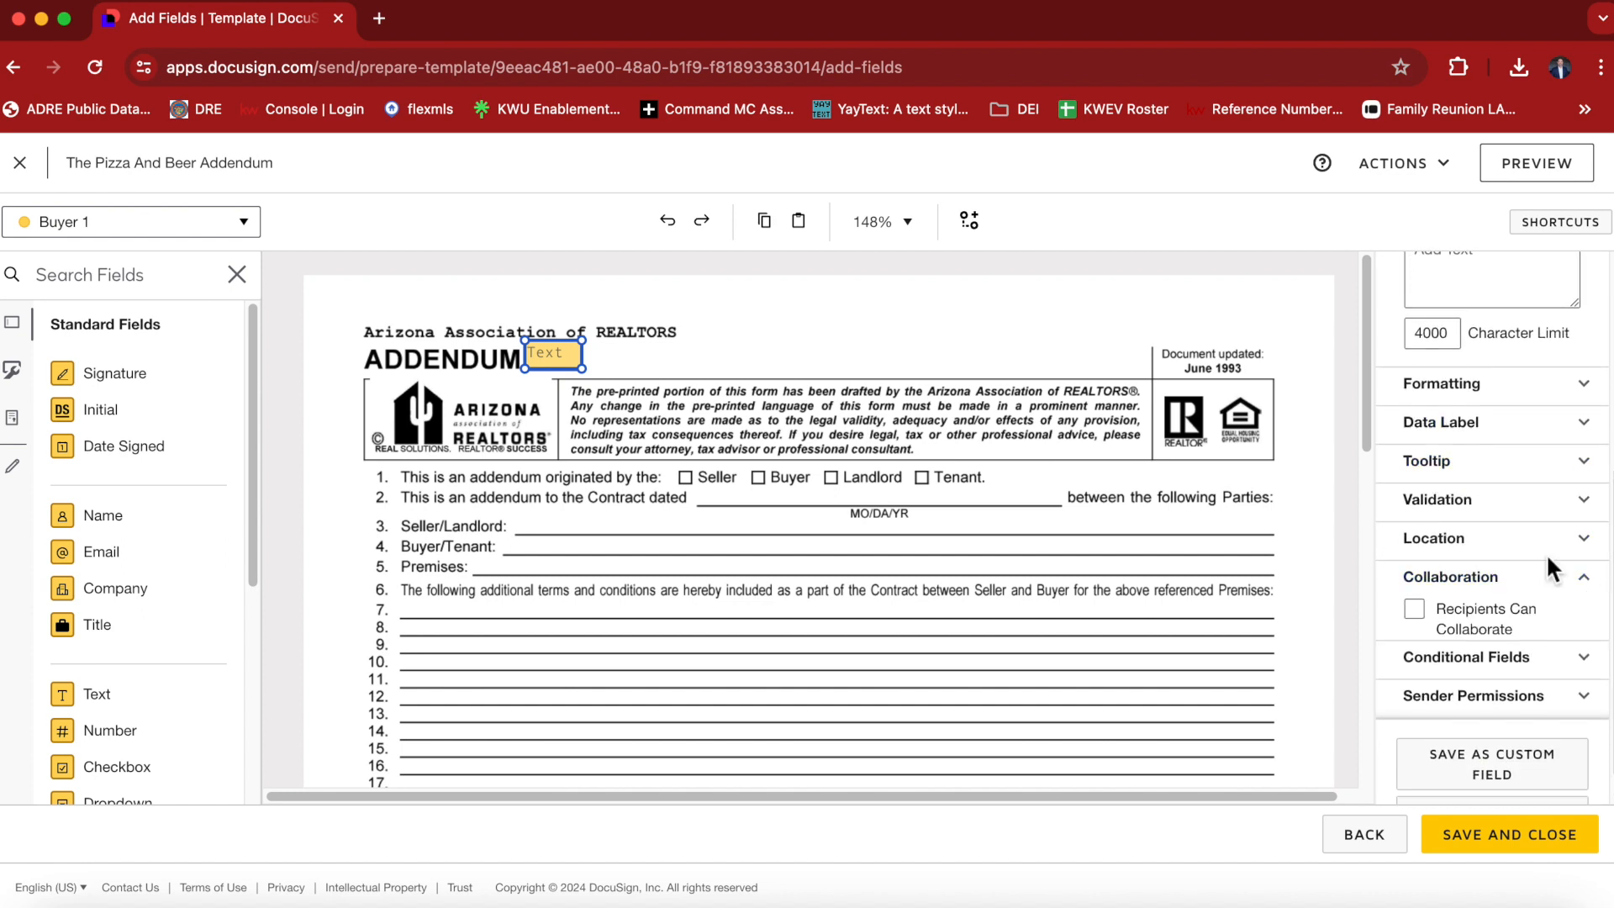
pyautogui.click(1428, 624)
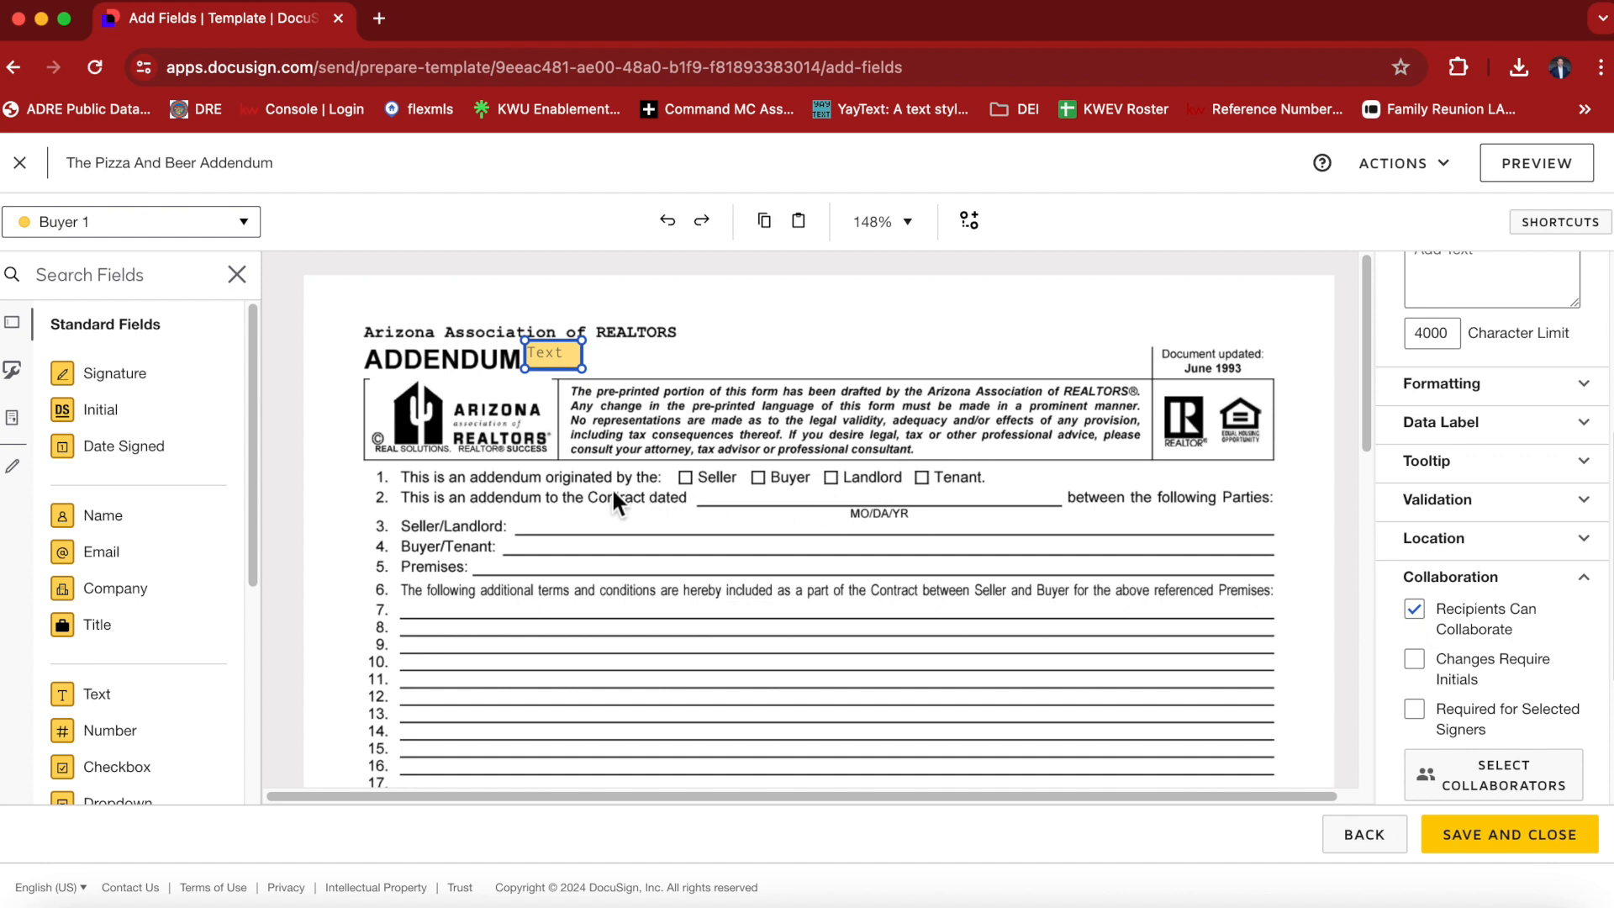
# Place a Checkbox field over each of the Seller, Buyer, Landlord and Tenant boxes on line 1.
pyautogui.scroll(-3, 101, 689)
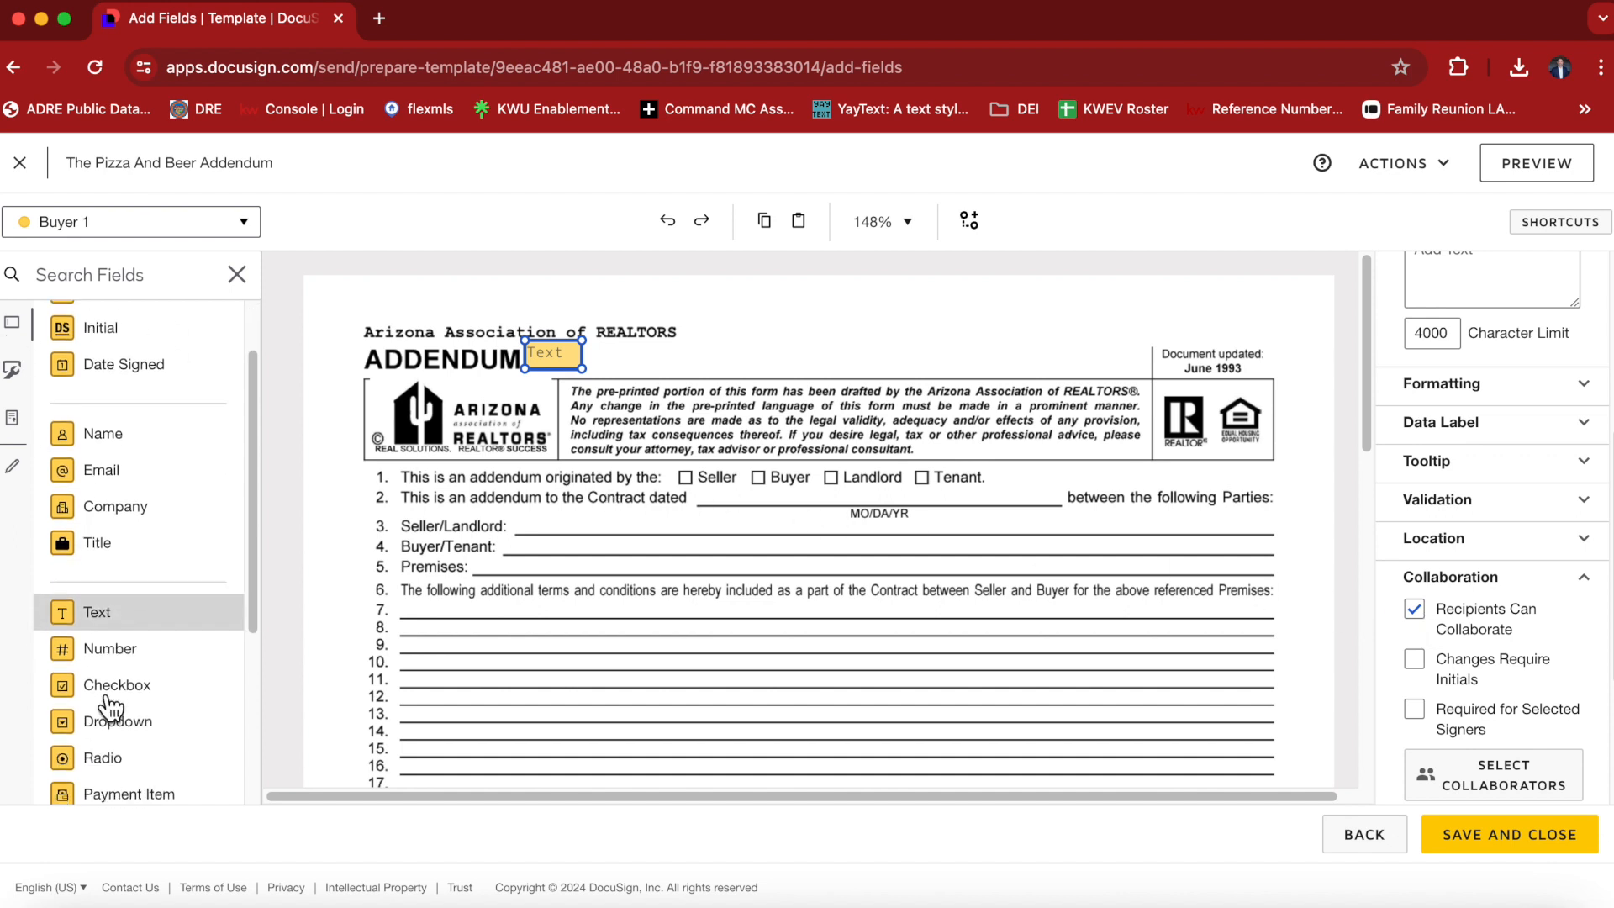
pyautogui.moveTo(87, 626); pyautogui.dragTo(685, 476)
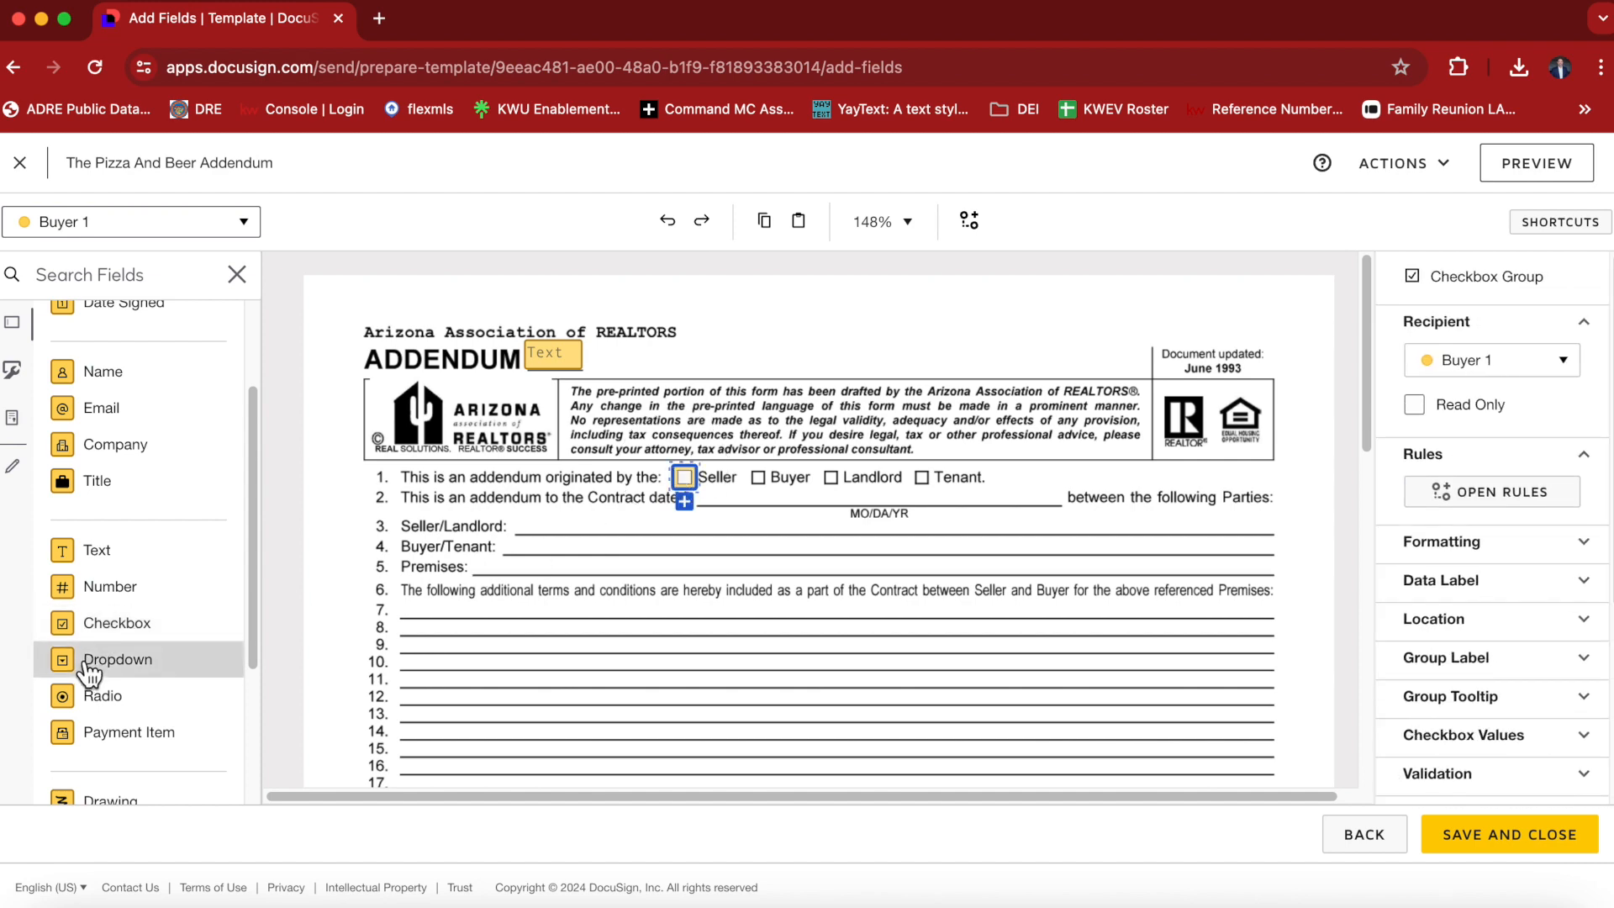
pyautogui.moveTo(71, 636); pyautogui.dragTo(759, 476)
pyautogui.moveTo(67, 633); pyautogui.dragTo(835, 478)
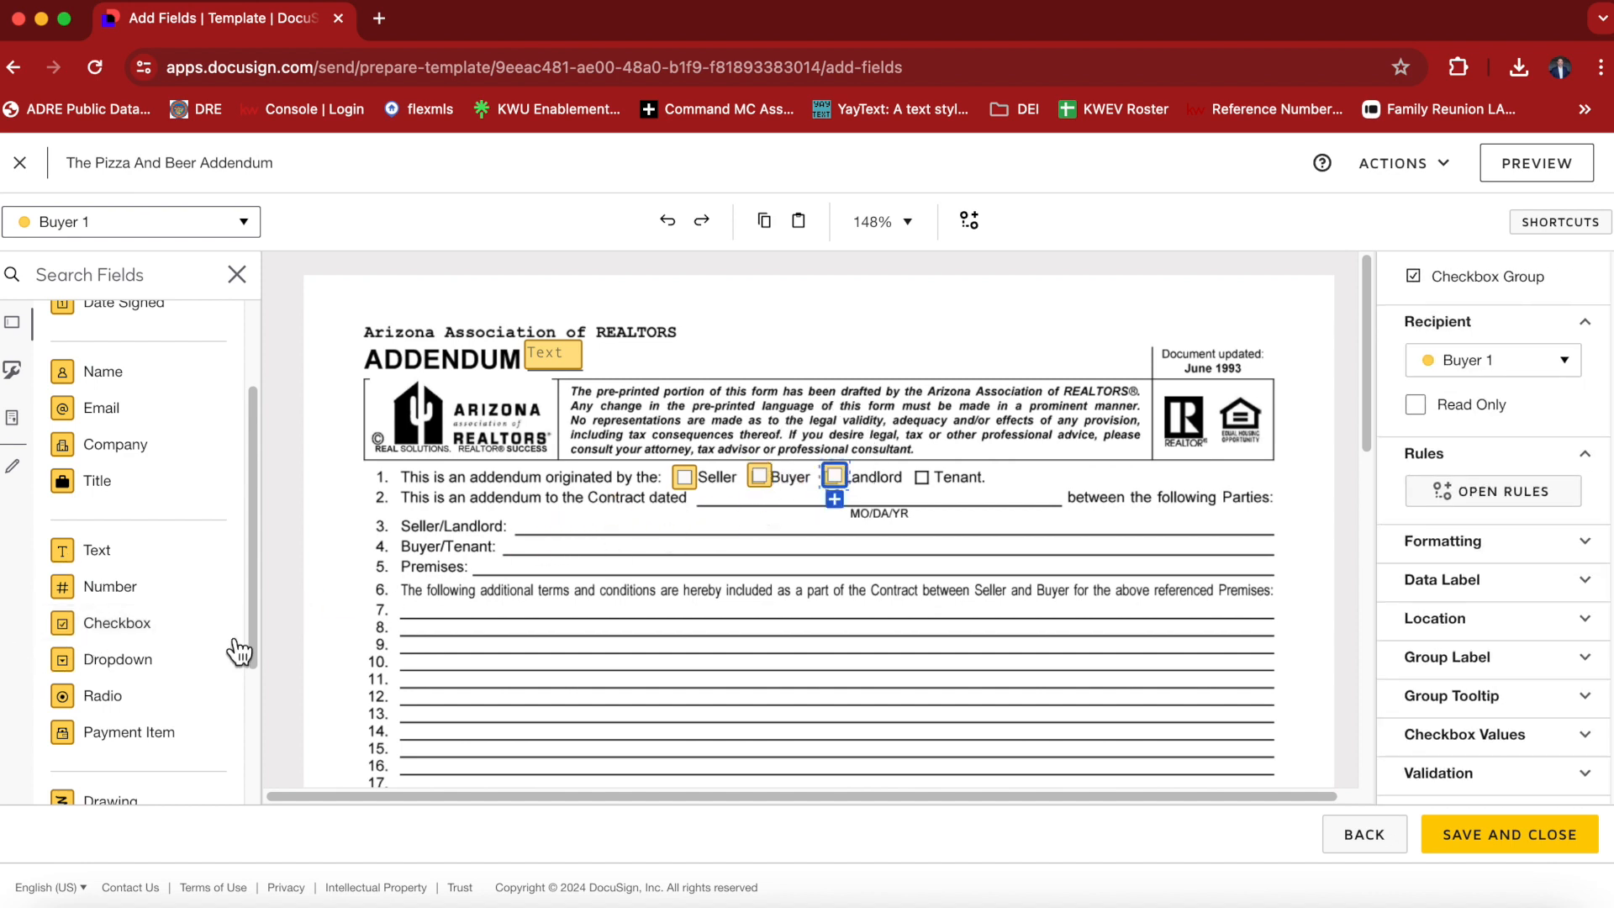
pyautogui.moveTo(66, 624); pyautogui.dragTo(928, 477)
# Place a Text field on the Seller/Landlord line and widen it to span the whole blank.
pyautogui.moveTo(80, 551); pyautogui.dragTo(524, 523)
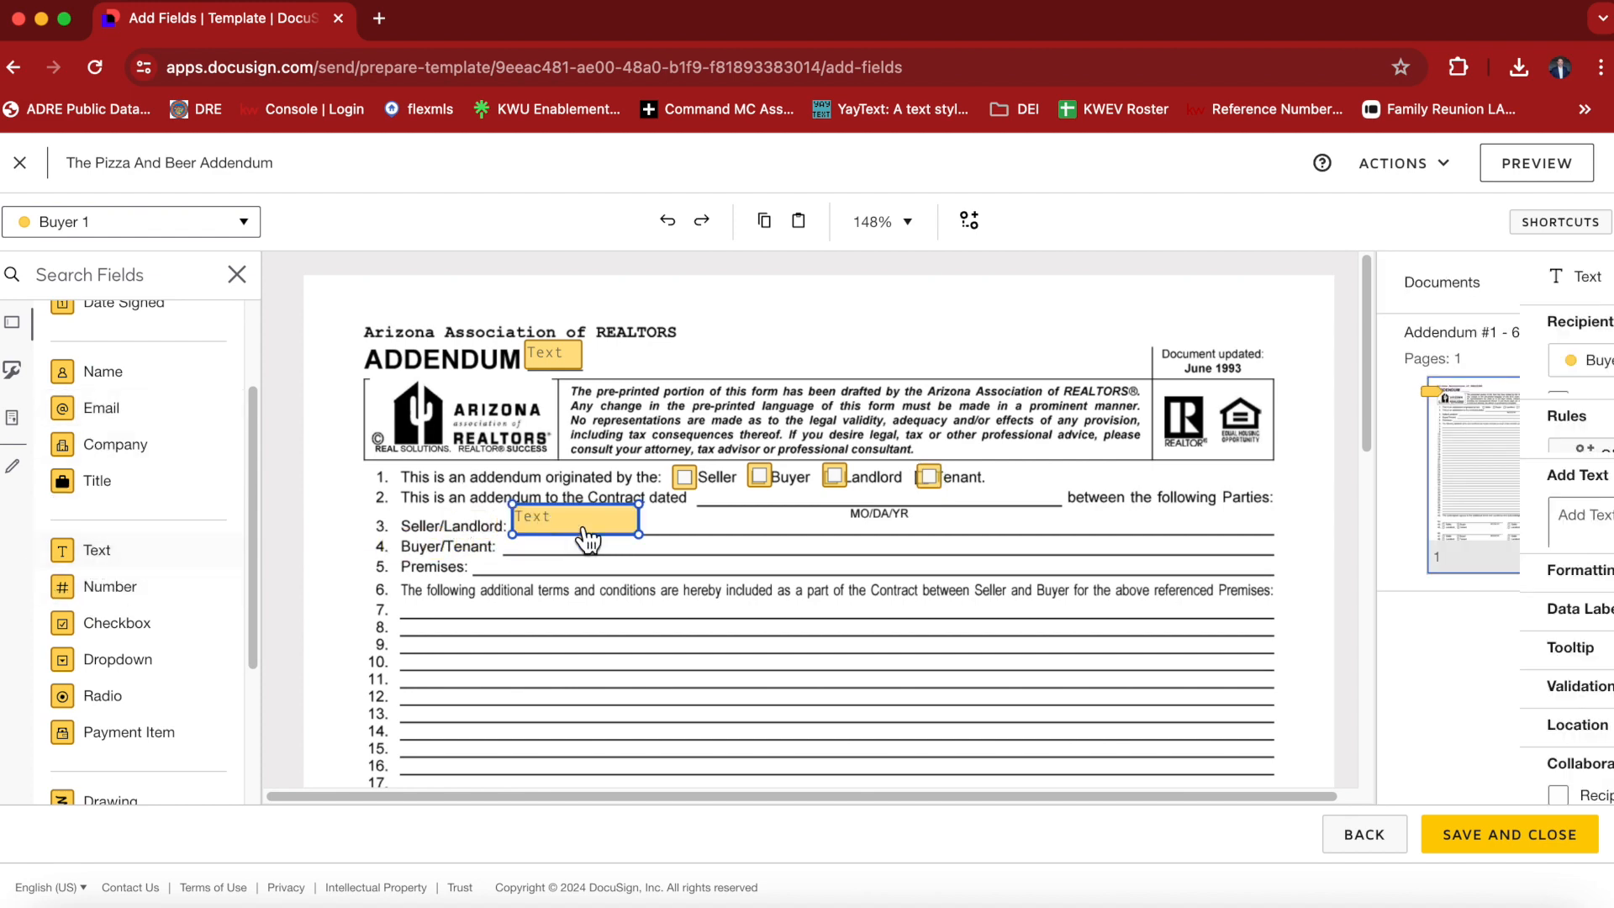
pyautogui.moveTo(644, 541); pyautogui.dragTo(1273, 542)
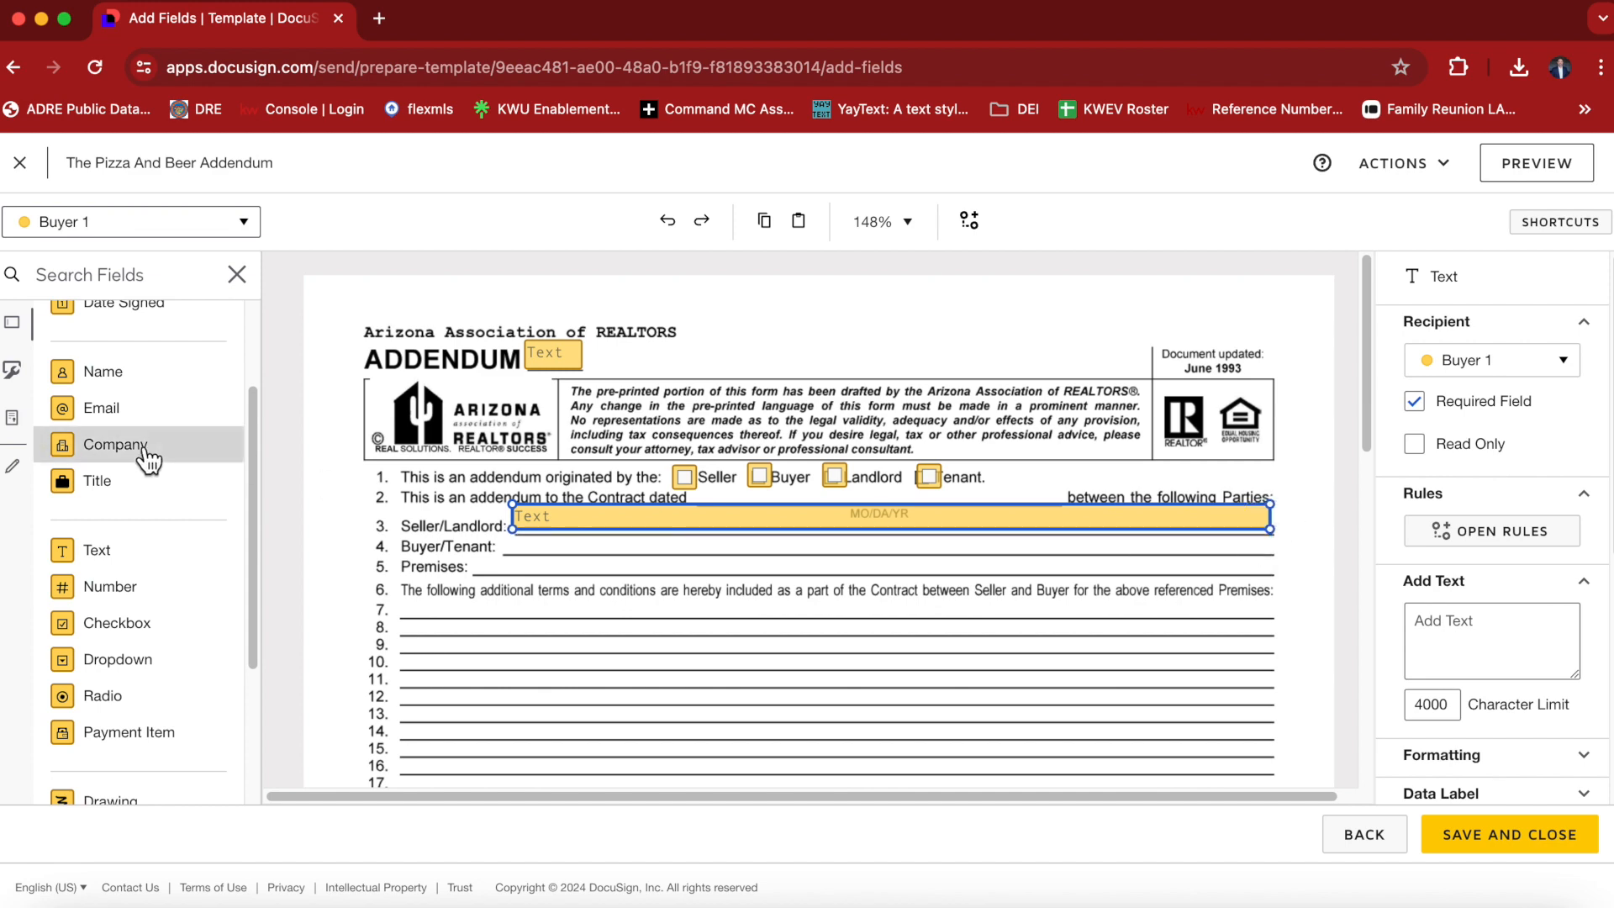
# Place a Text field on the Buyer/Tenant line and another on the Premises line, widening each to span its blank.
pyautogui.moveTo(118, 568); pyautogui.dragTo(519, 544)
pyautogui.moveTo(633, 529); pyautogui.dragTo(1266, 535)
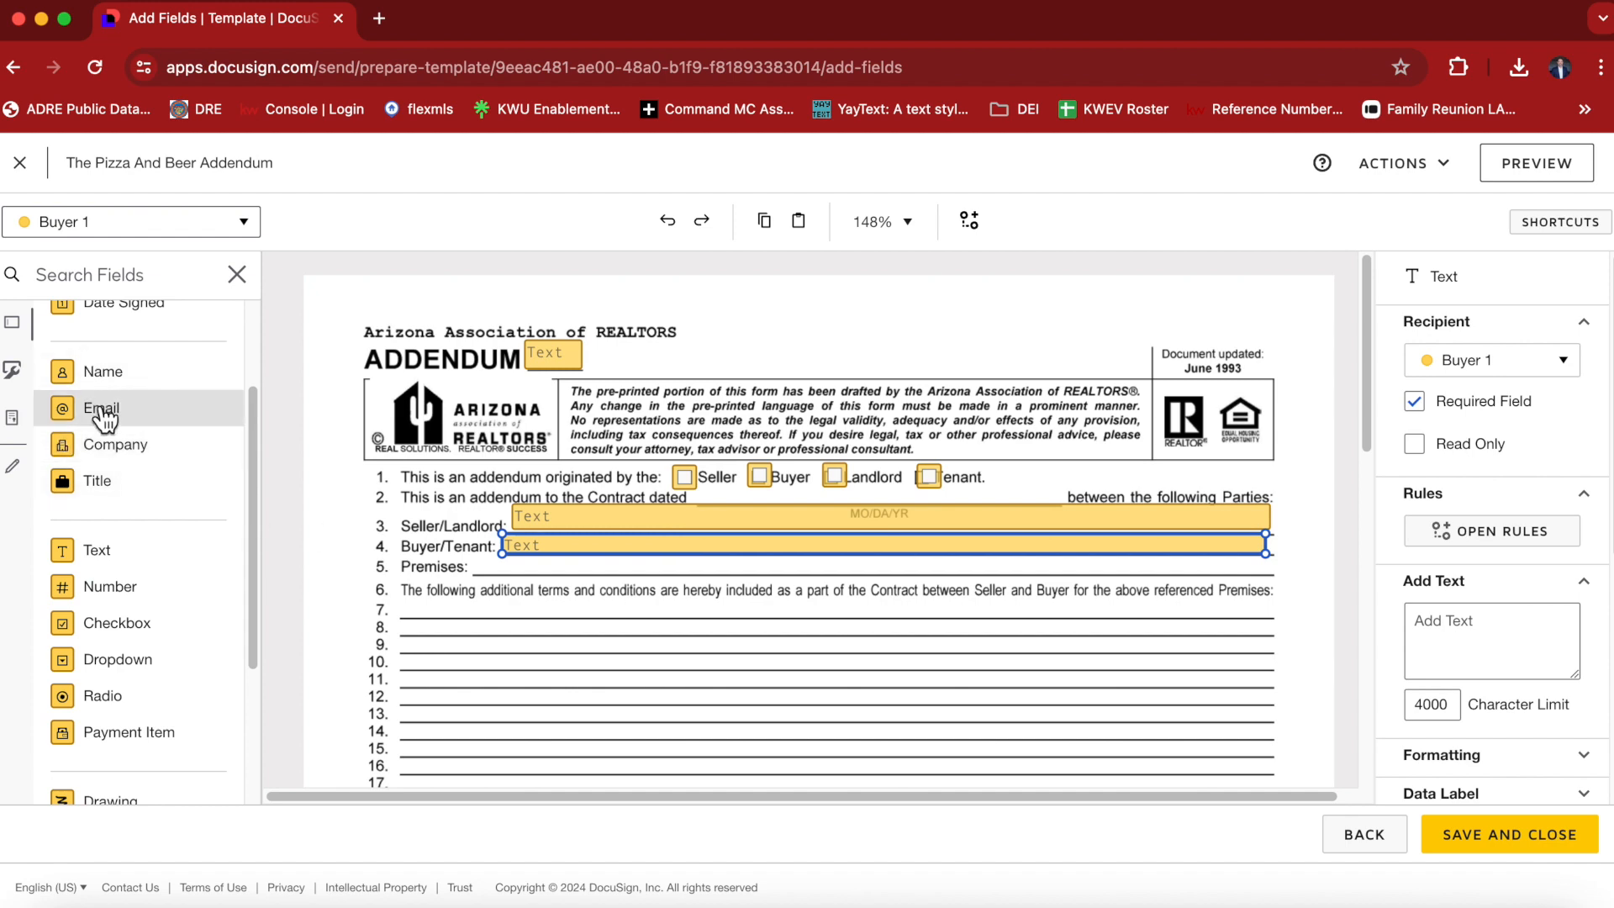
pyautogui.moveTo(105, 555); pyautogui.dragTo(1258, 565)
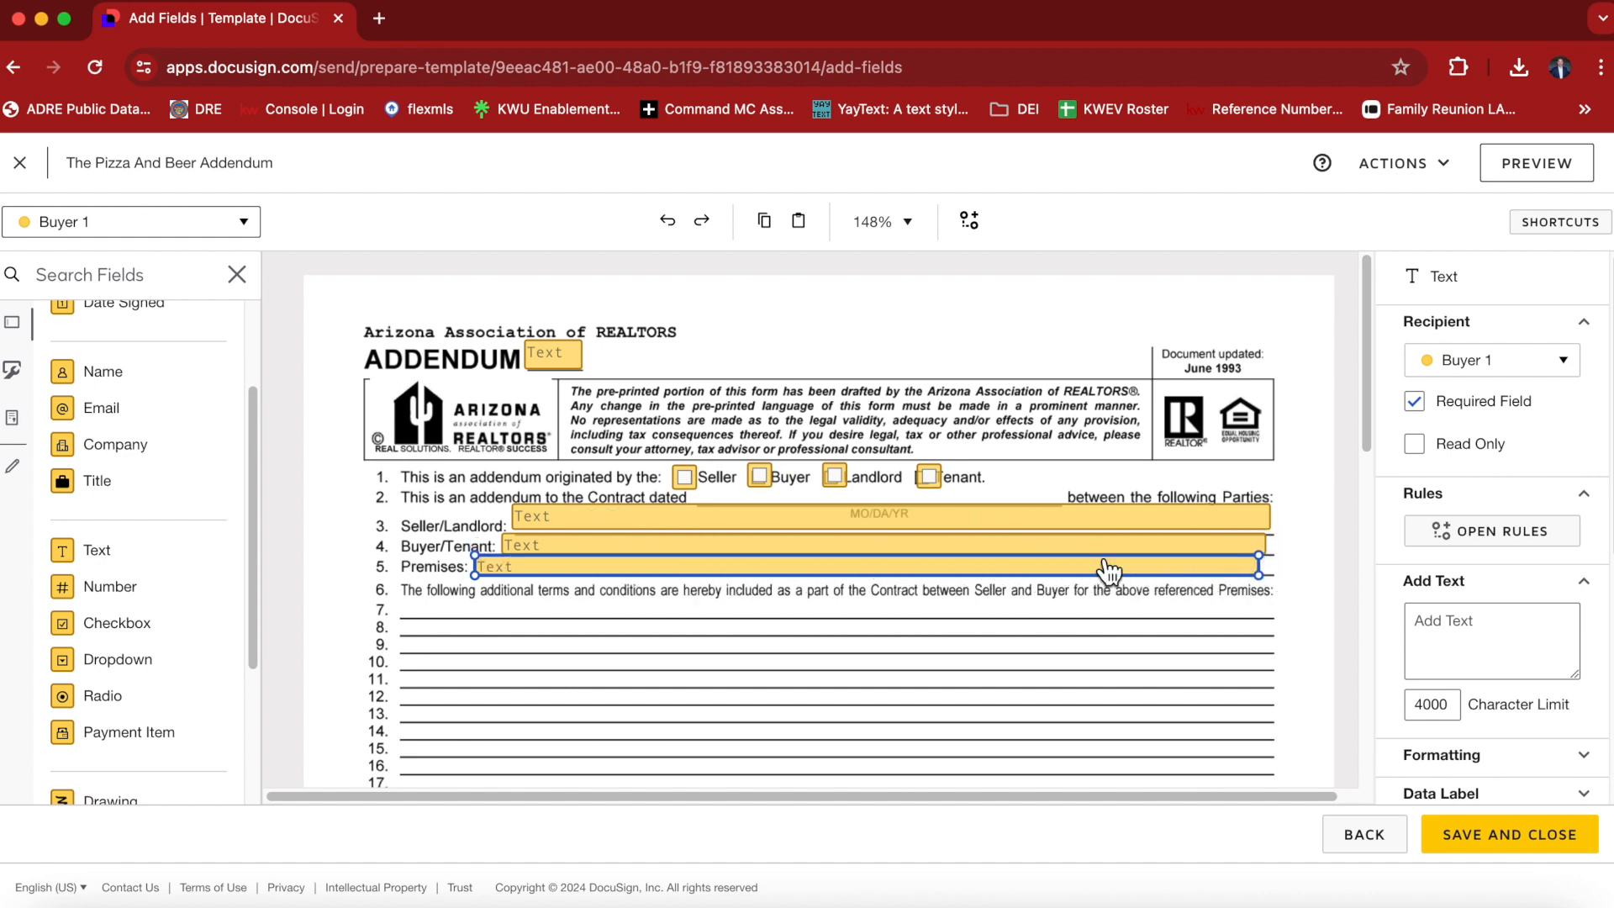
# Place a Text field on line 7 of the additional terms and widen it to span nearly the whole line.
pyautogui.moveTo(105, 576); pyautogui.dragTo(412, 606)
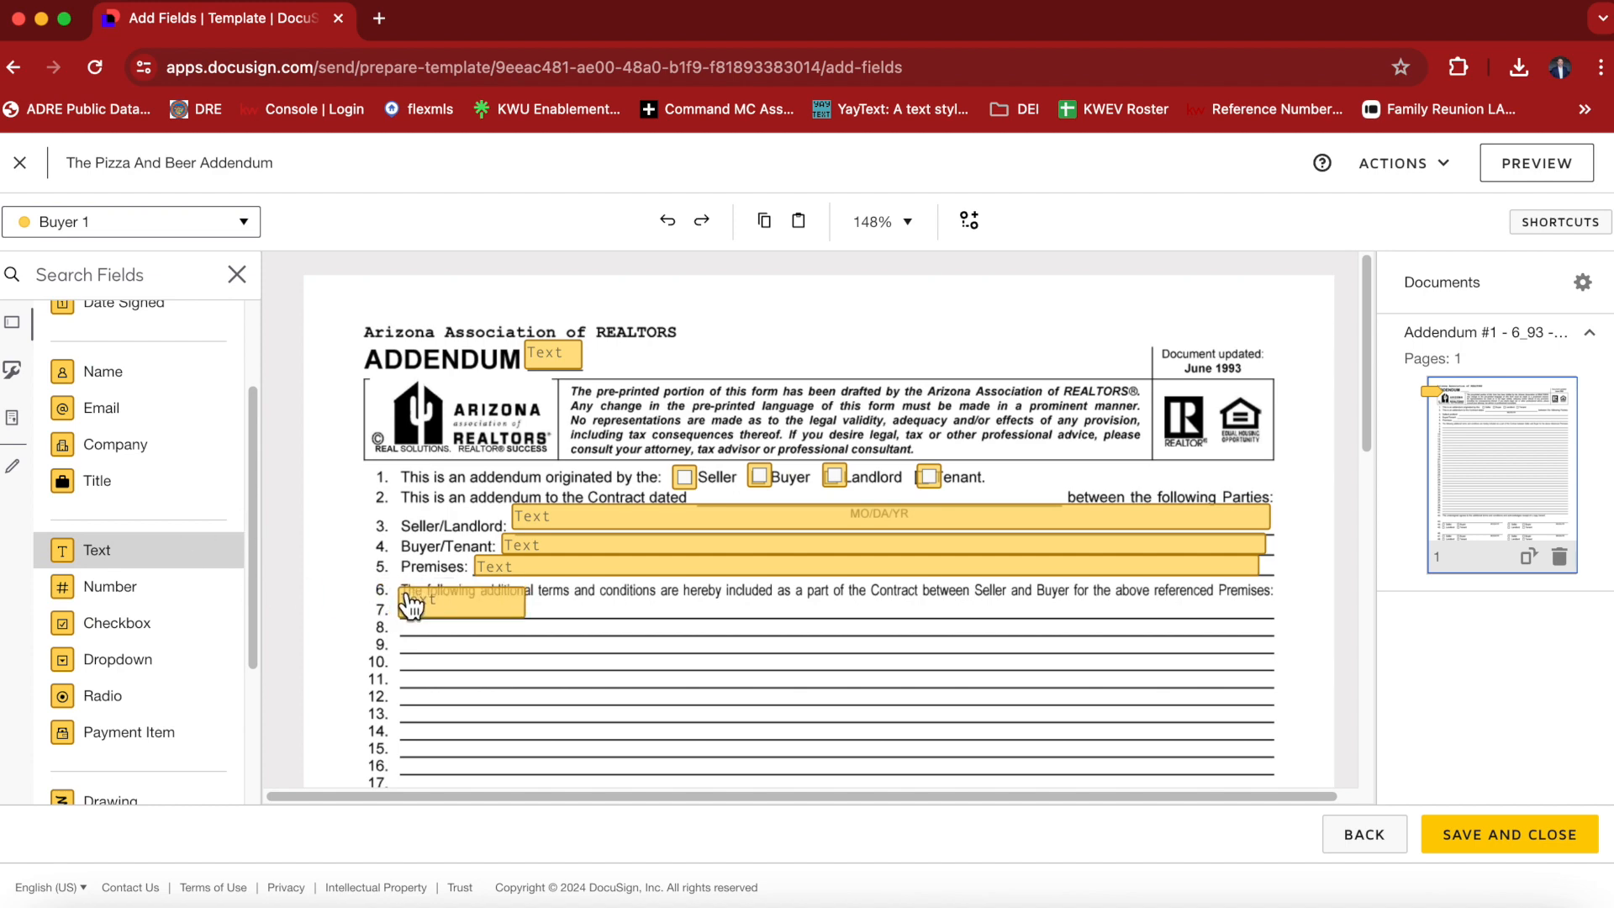
pyautogui.moveTo(529, 620); pyautogui.dragTo(1245, 601)
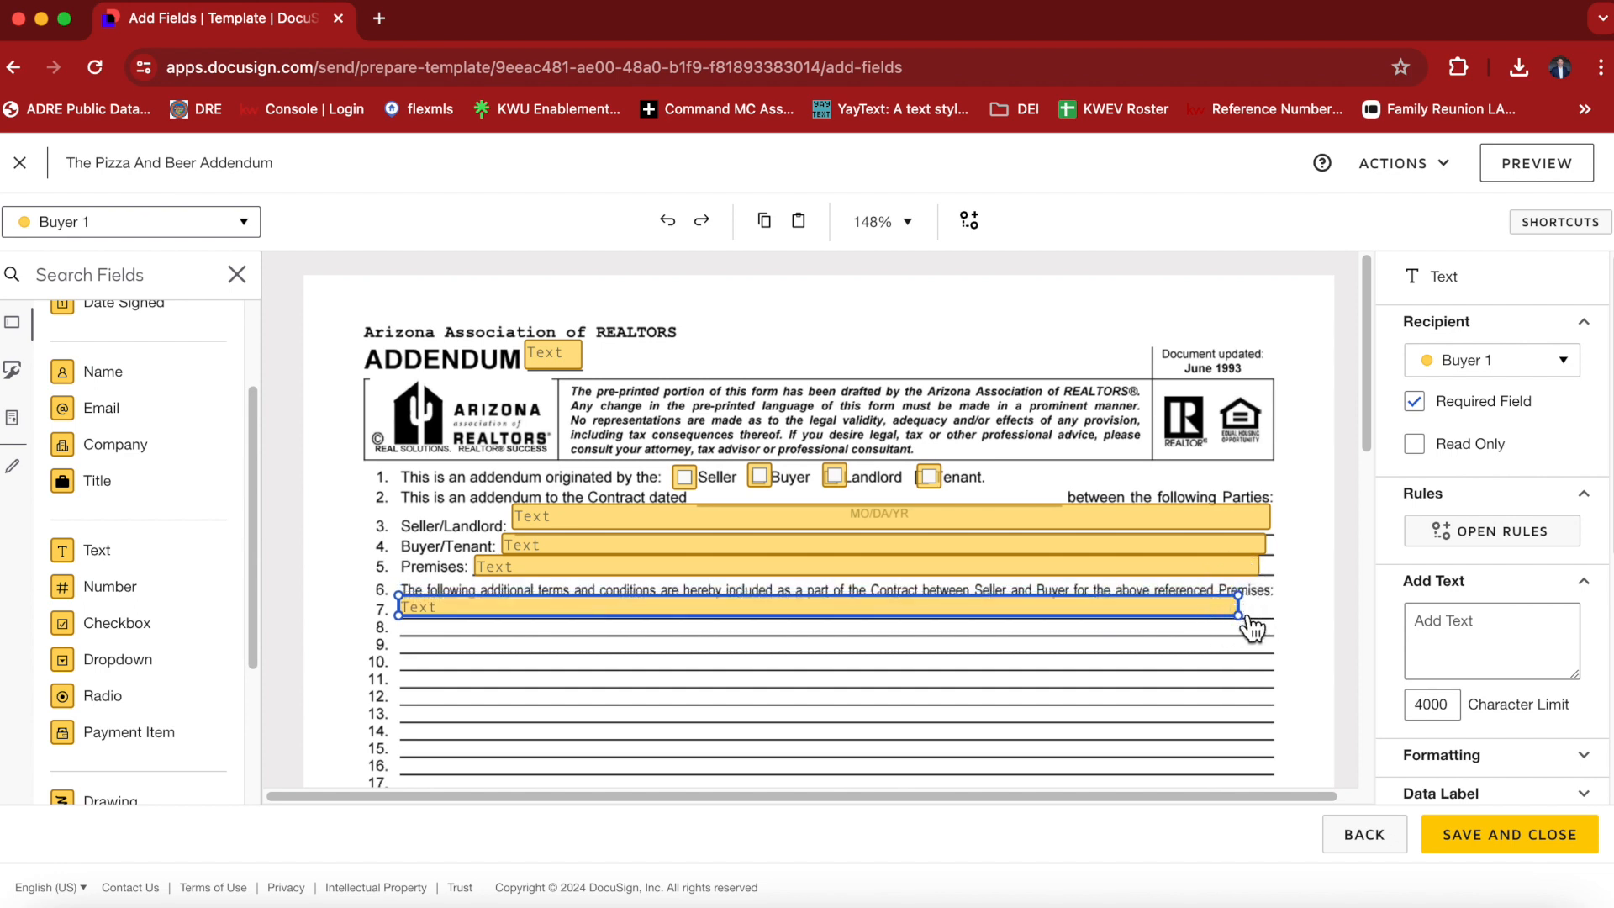
pyautogui.moveTo(1245, 622); pyautogui.dragTo(1267, 626)
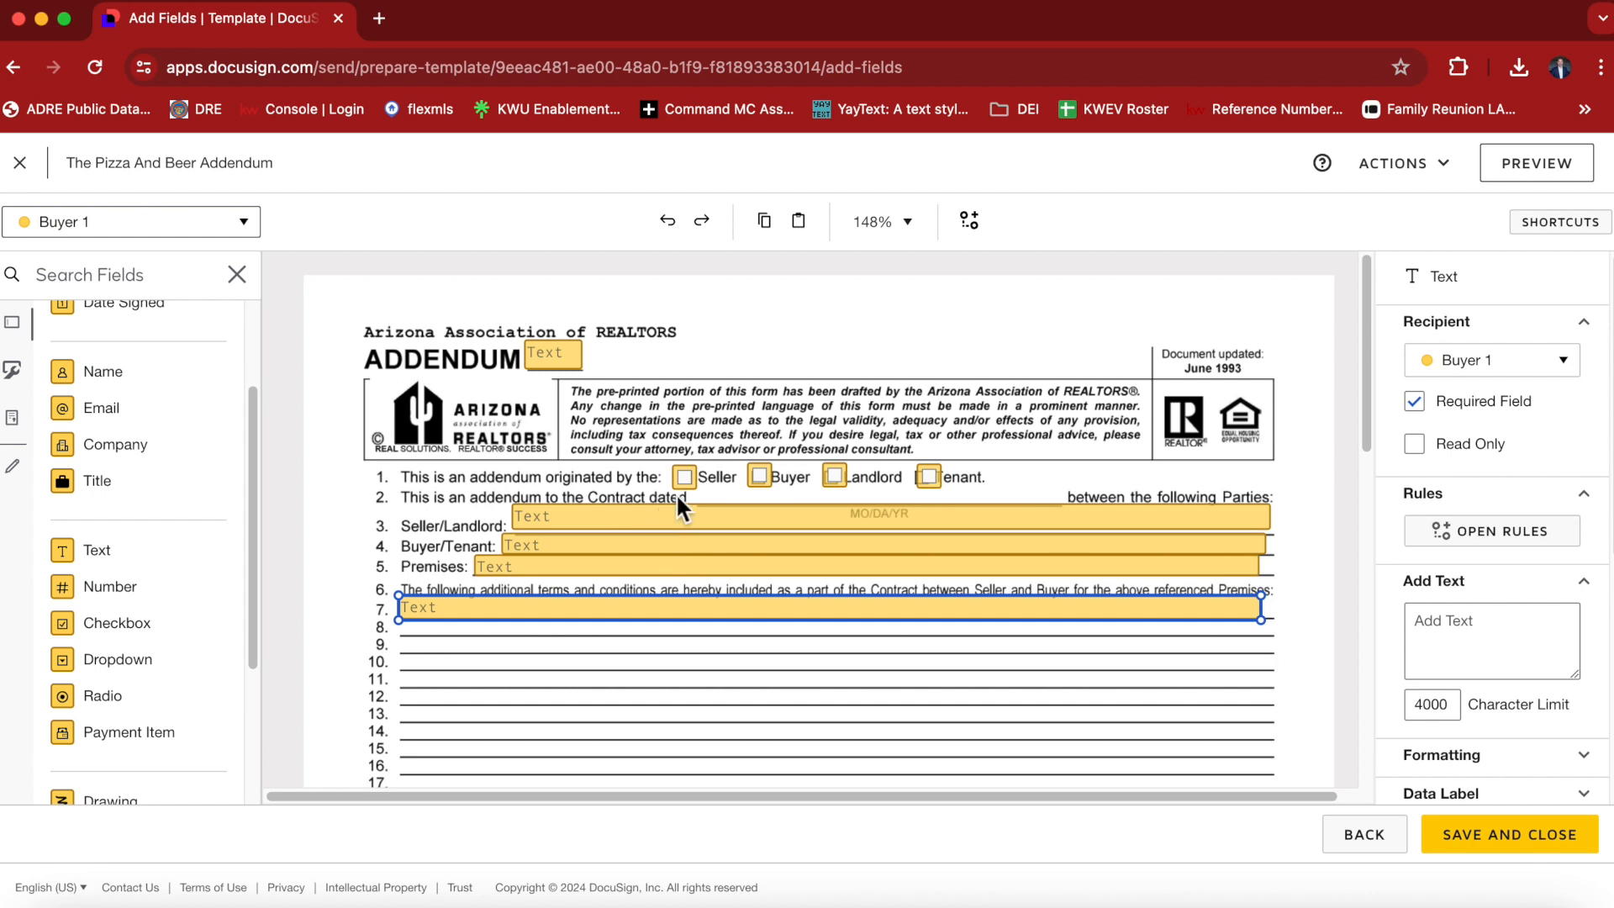
# Set the Seller and Buyer checkboxes on line 1 to Read Only and enable Recipients Can Collaborate for each.
pyautogui.click(698, 483)
pyautogui.click(1426, 405)
pyautogui.scroll(-2, 1539, 731)
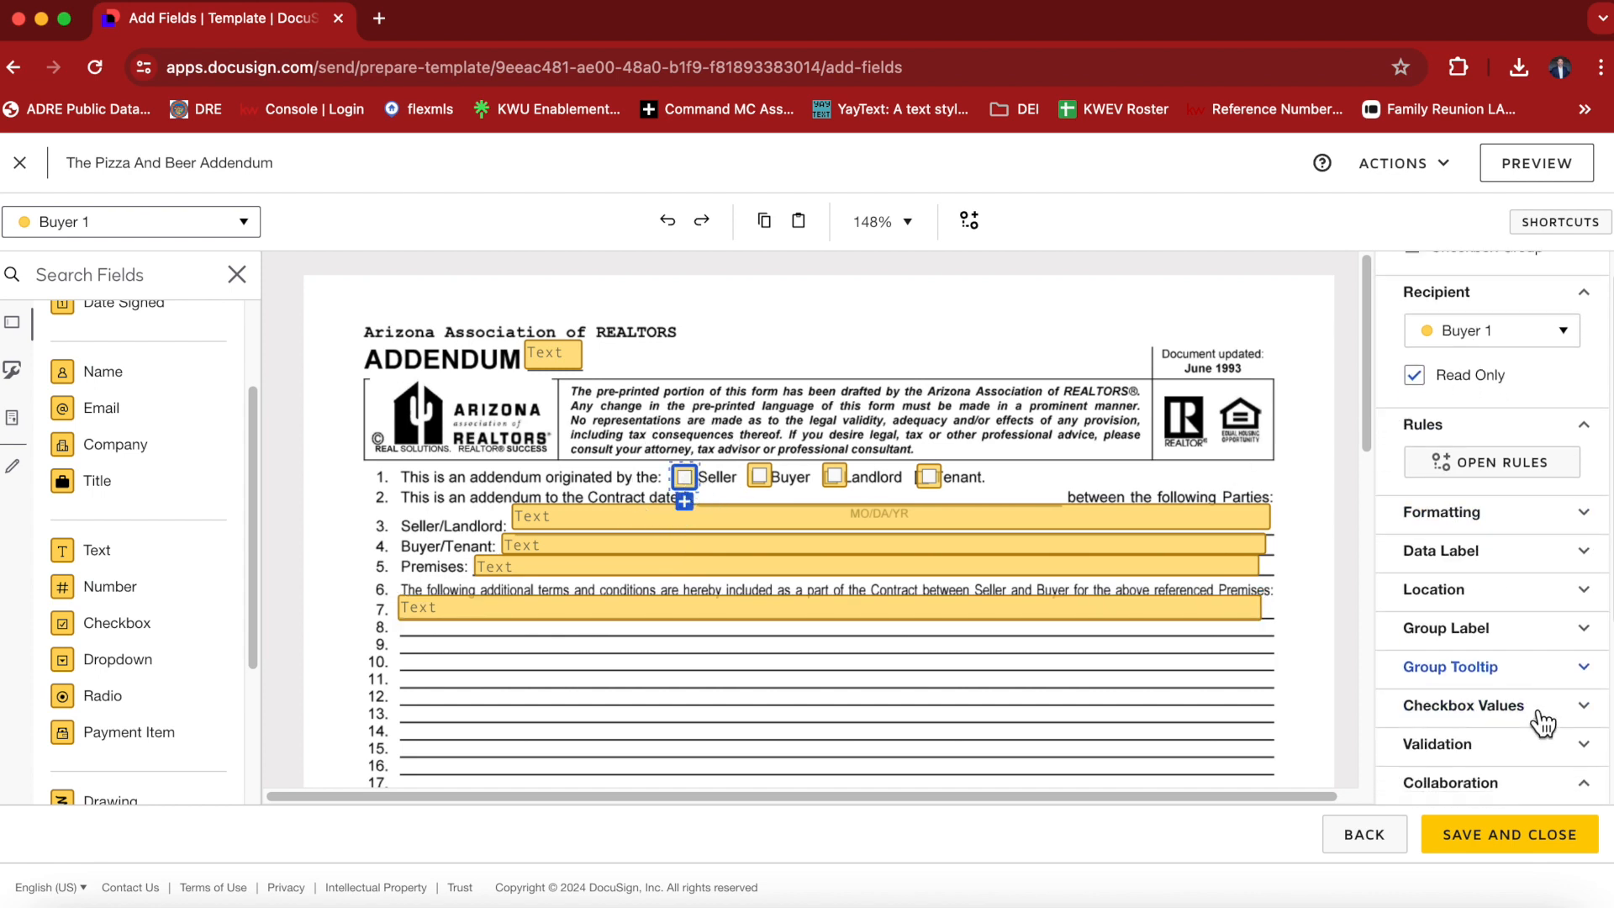
pyautogui.click(1541, 719)
pyautogui.click(1420, 744)
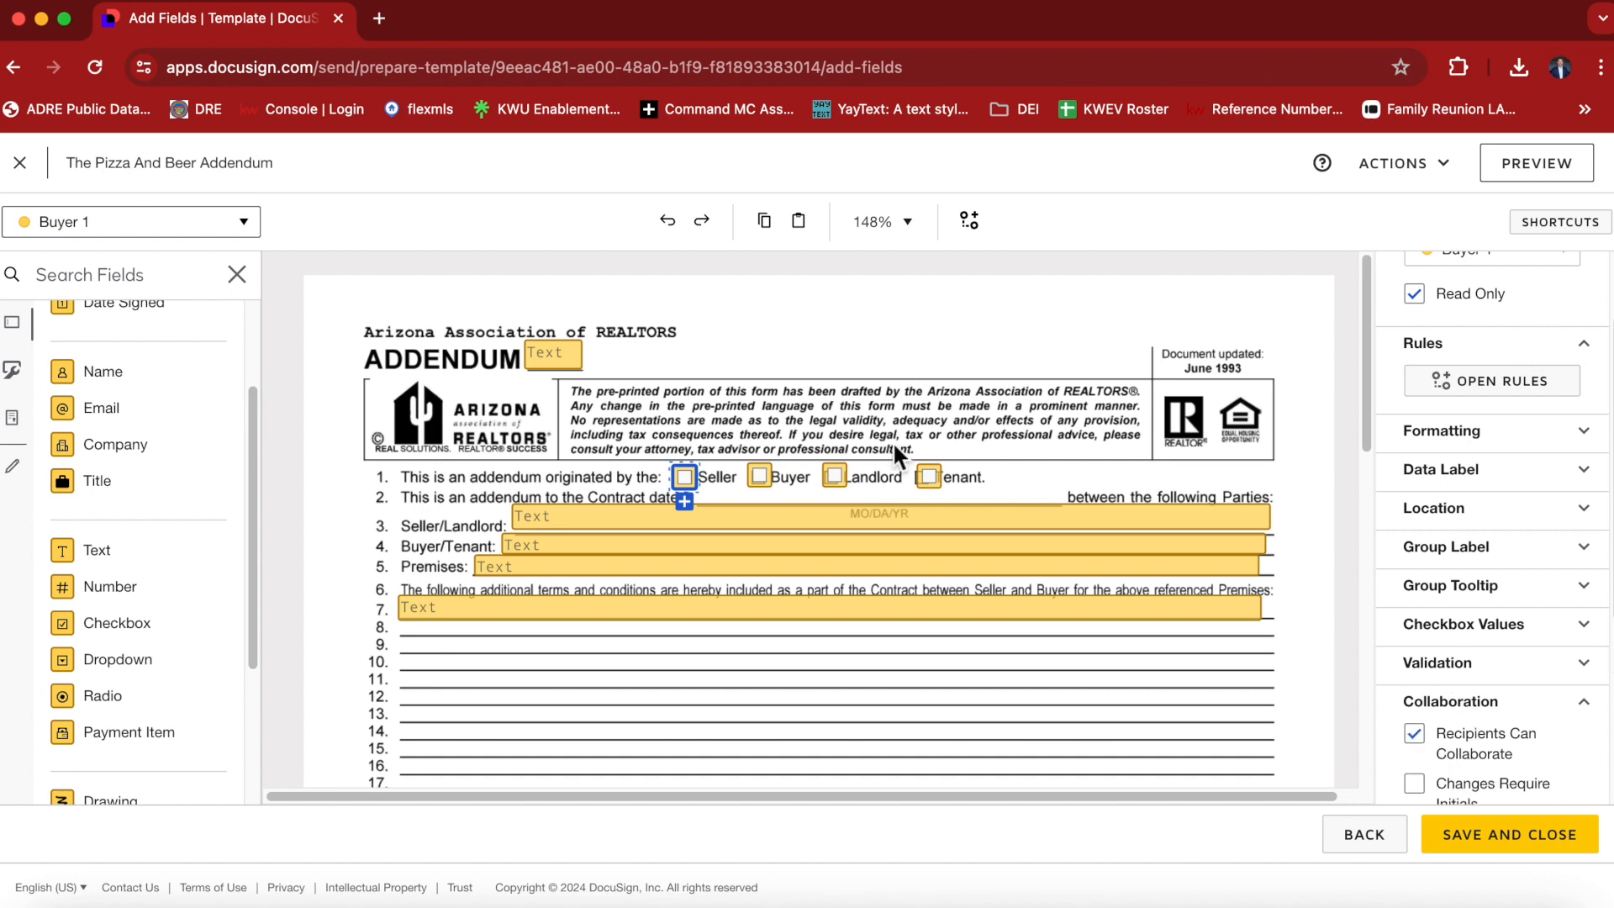
pyautogui.click(761, 478)
pyautogui.click(1415, 296)
pyautogui.click(1415, 735)
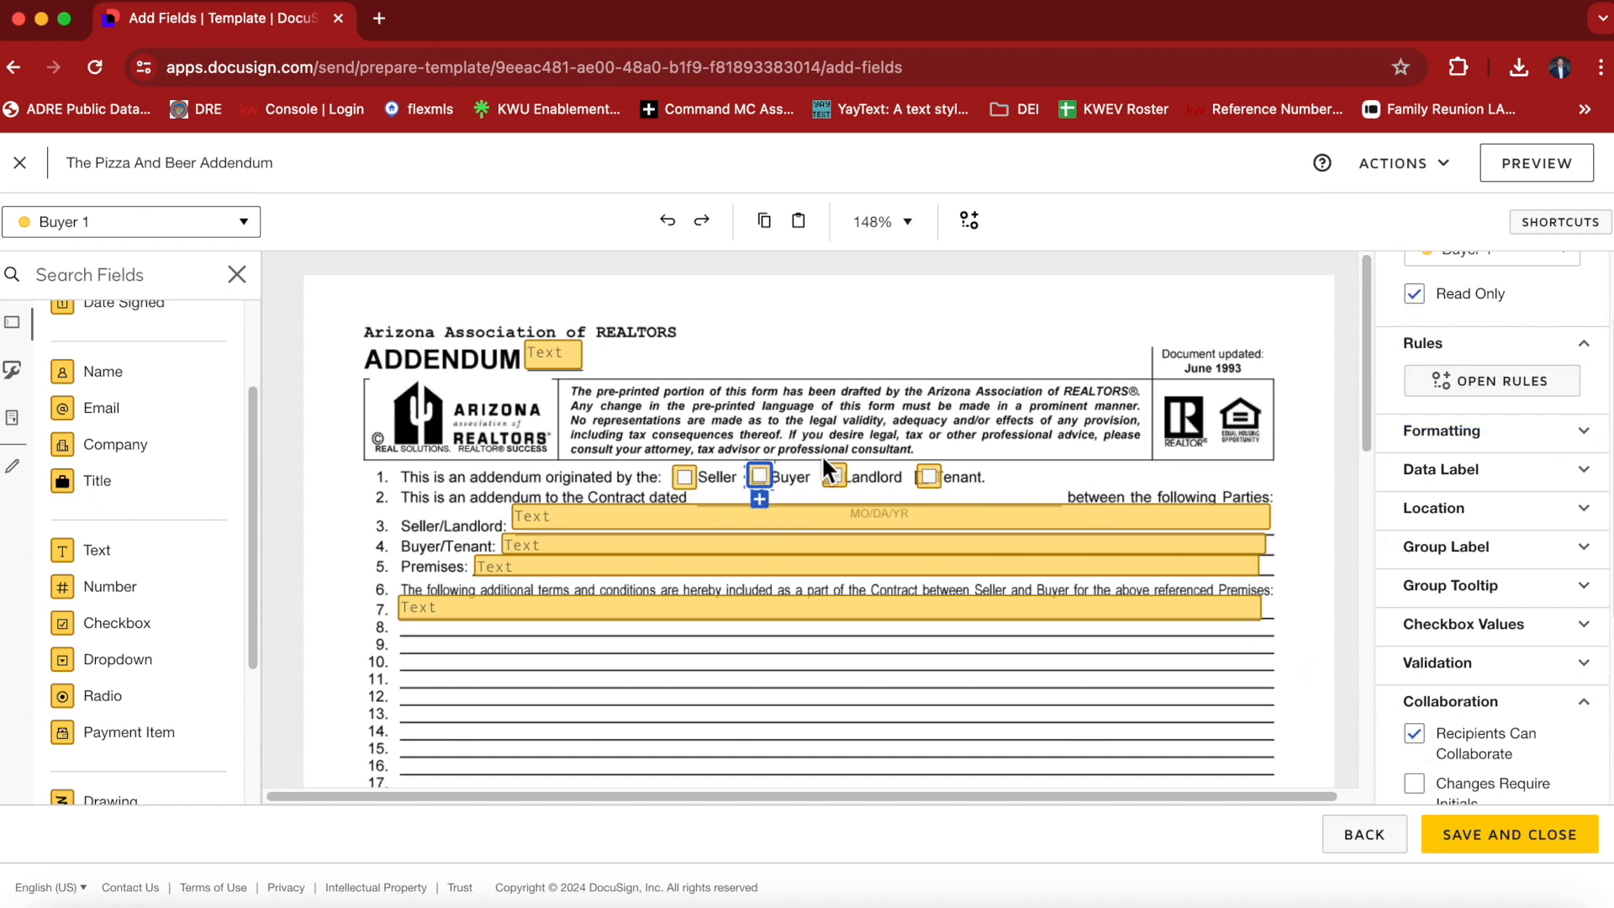
# Set the Landlord and Tenant checkboxes on line 1 to Read Only with Recipients Can Collaborate enabled.
pyautogui.click(838, 479)
pyautogui.click(1415, 294)
pyautogui.click(1455, 751)
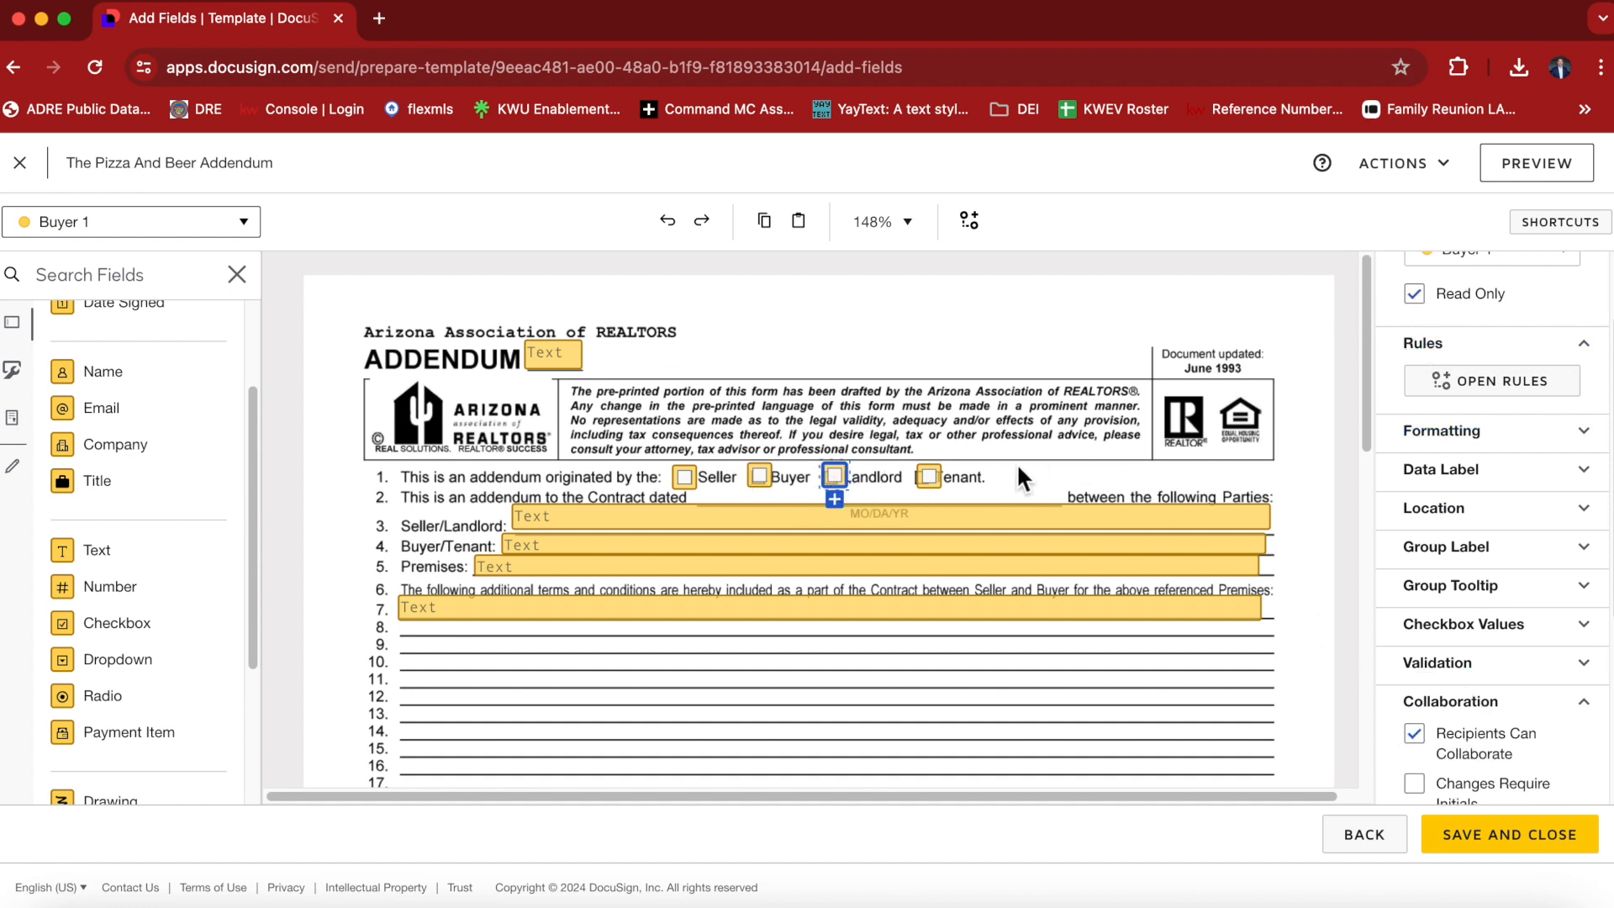
pyautogui.click(929, 476)
pyautogui.click(1414, 294)
pyautogui.click(1416, 734)
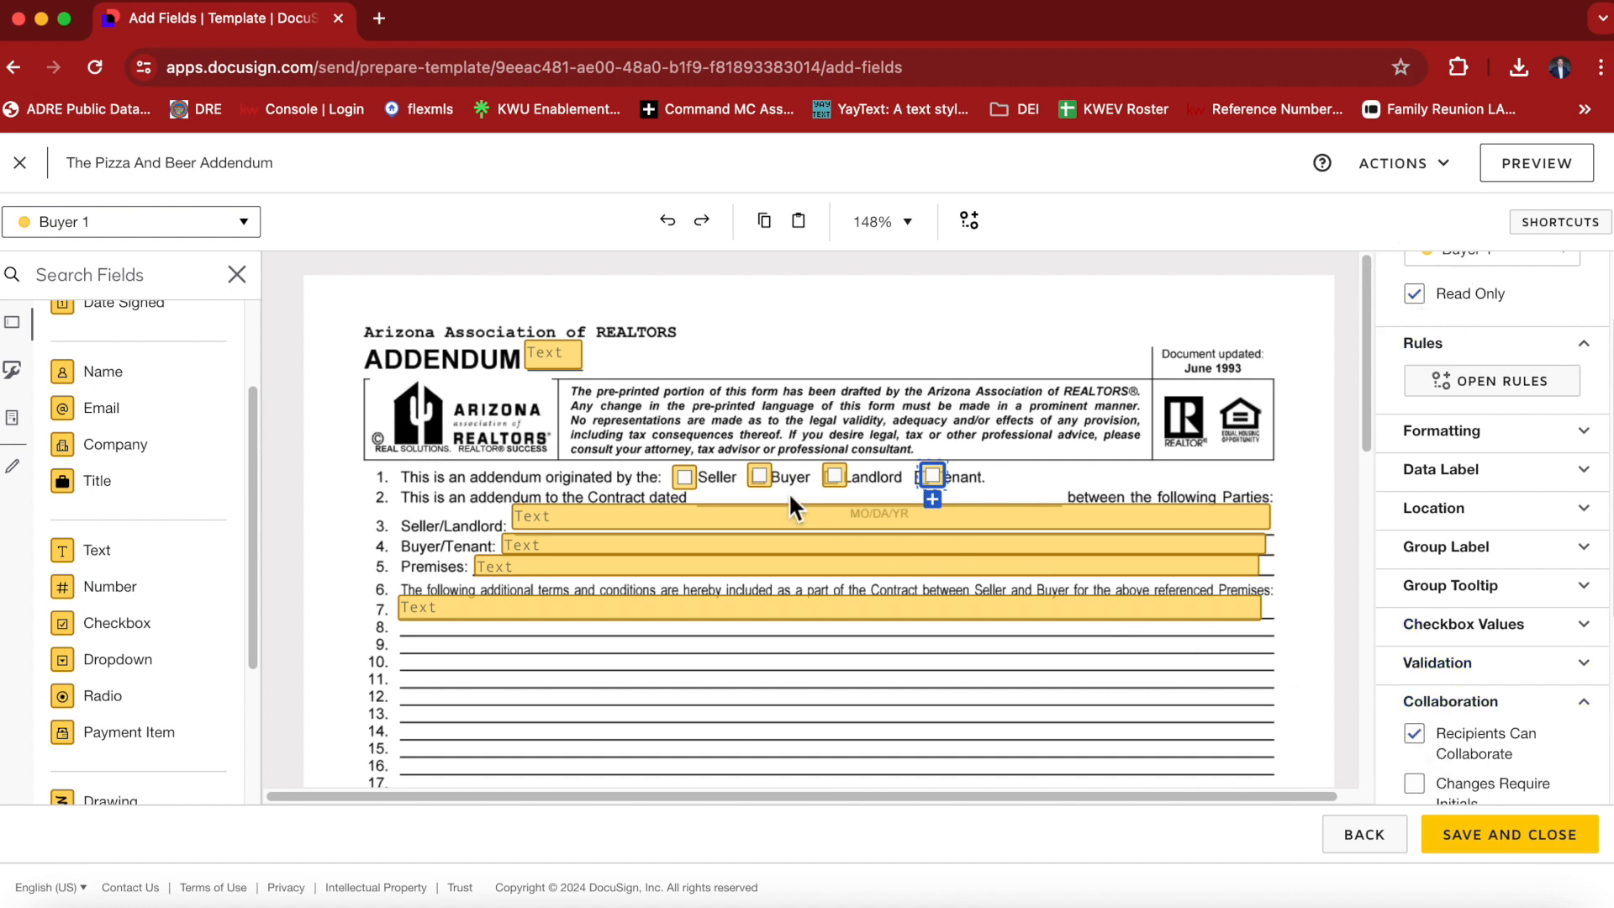
# Set the Seller/Landlord and Buyer/Tenant Text fields to Read Only and enable Recipients Can Collaborate for both.
pyautogui.click(777, 518)
pyautogui.click(1414, 333)
pyautogui.scroll(-4, 1429, 433)
pyautogui.click(1415, 542)
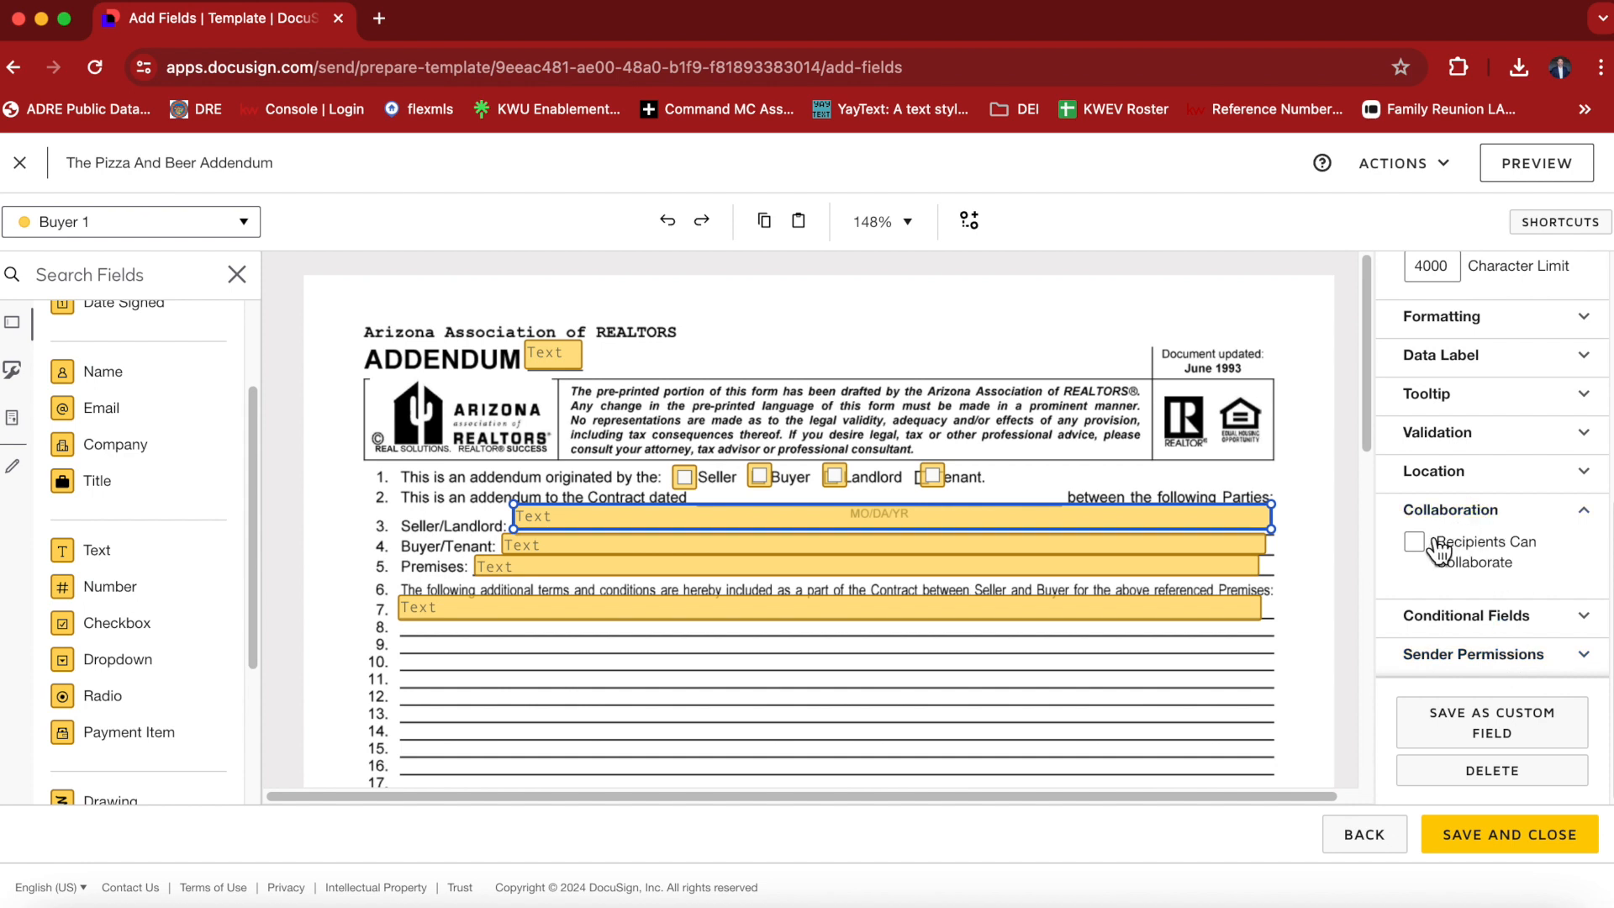
pyautogui.click(685, 545)
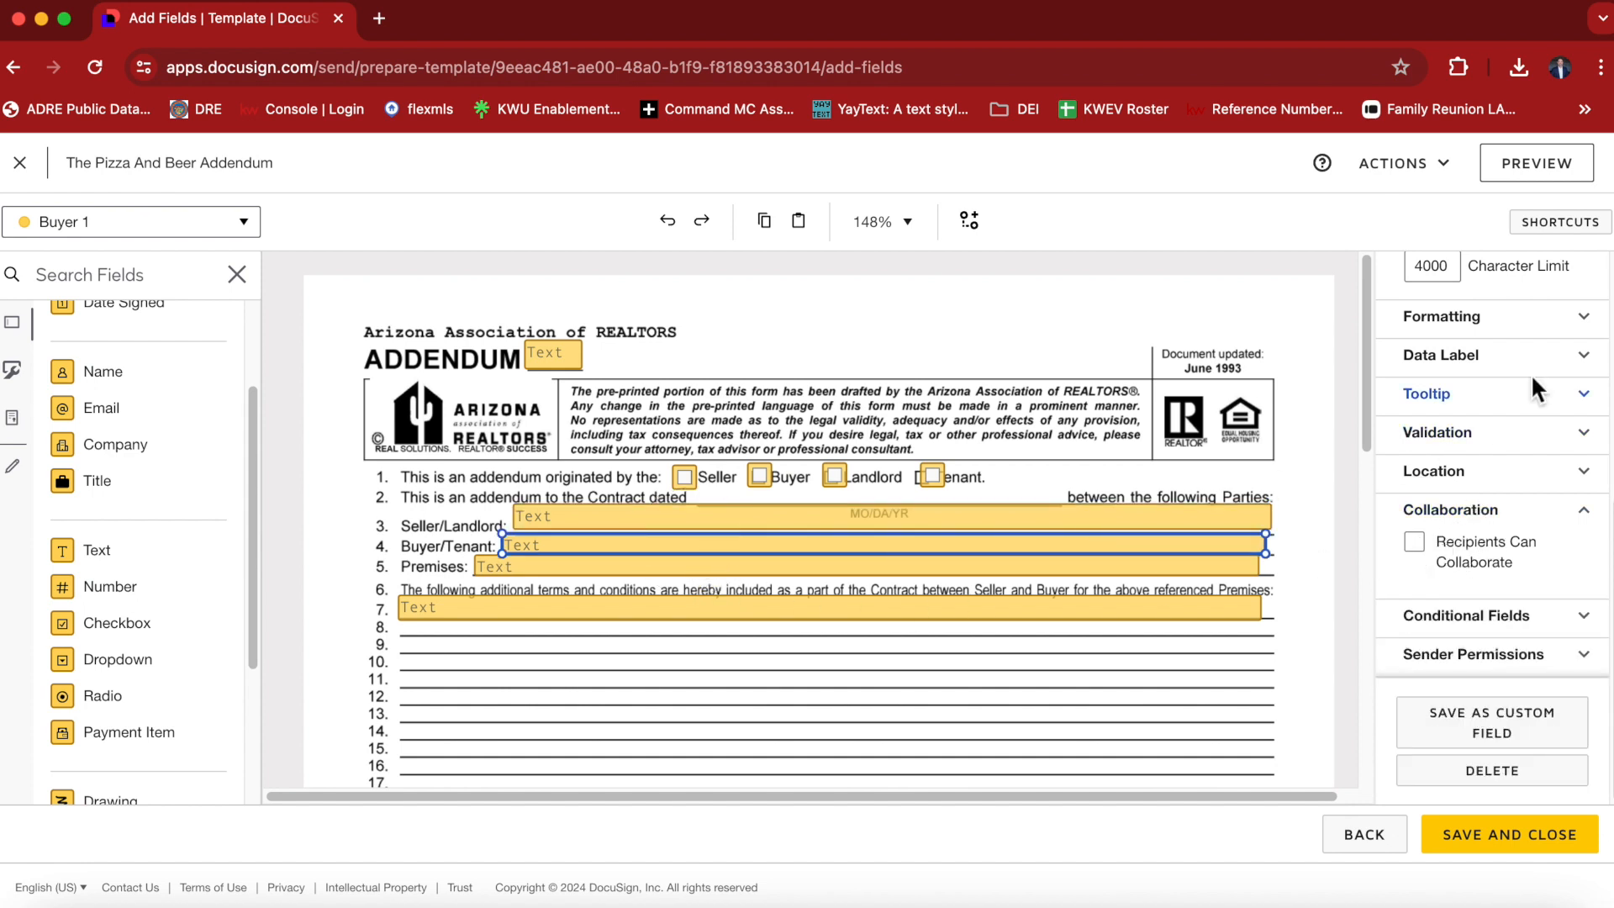
pyautogui.scroll(4, 1482, 393)
pyautogui.scroll(2, 1482, 393)
pyautogui.click(1421, 448)
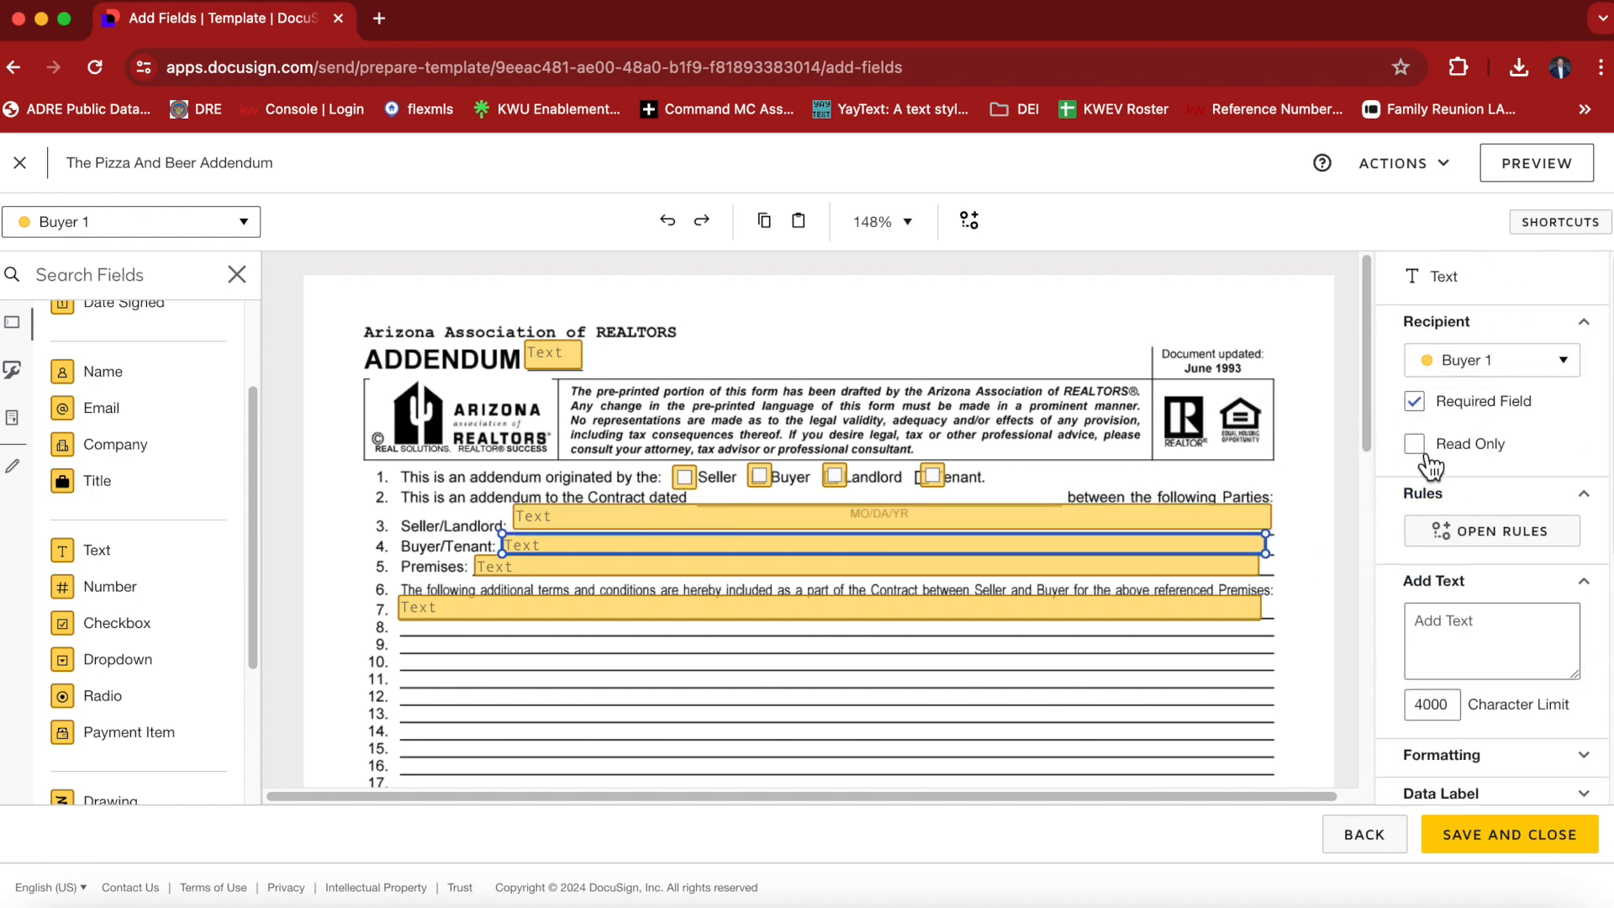
pyautogui.scroll(-5, 1467, 519)
pyautogui.click(1427, 563)
# Set the Premises and line 7 Text fields to Read Only and enable Recipients Can Collaborate for both.
pyautogui.click(631, 572)
pyautogui.scroll(5, 1441, 357)
pyautogui.click(1418, 443)
pyautogui.scroll(-3, 1439, 521)
pyautogui.scroll(-2, 1439, 529)
pyautogui.click(1429, 551)
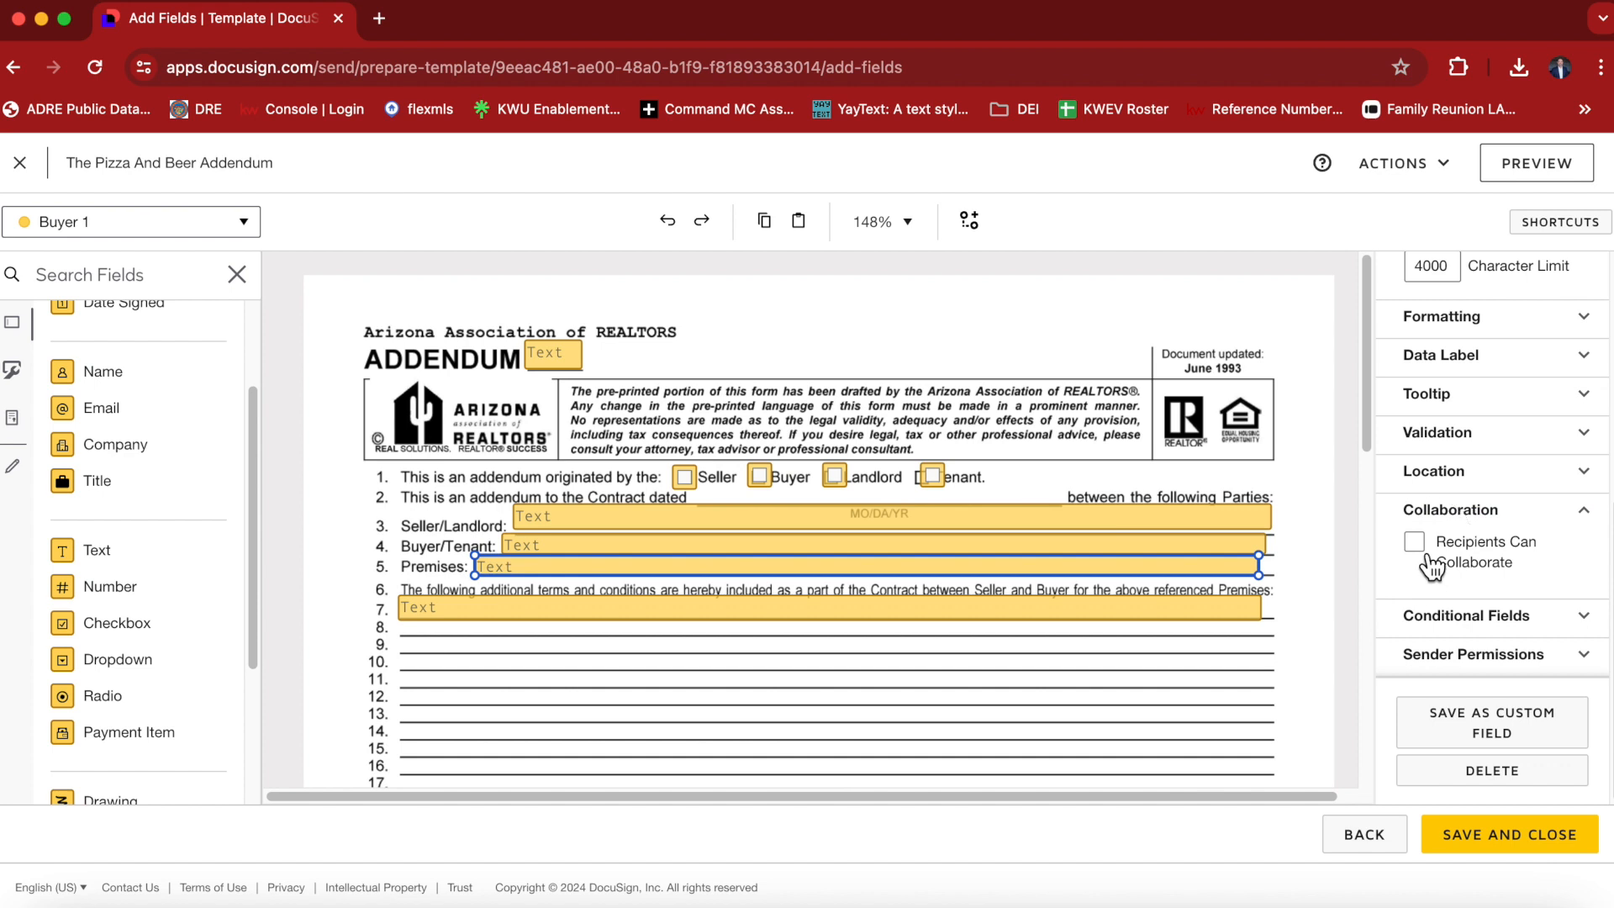
pyautogui.click(713, 629)
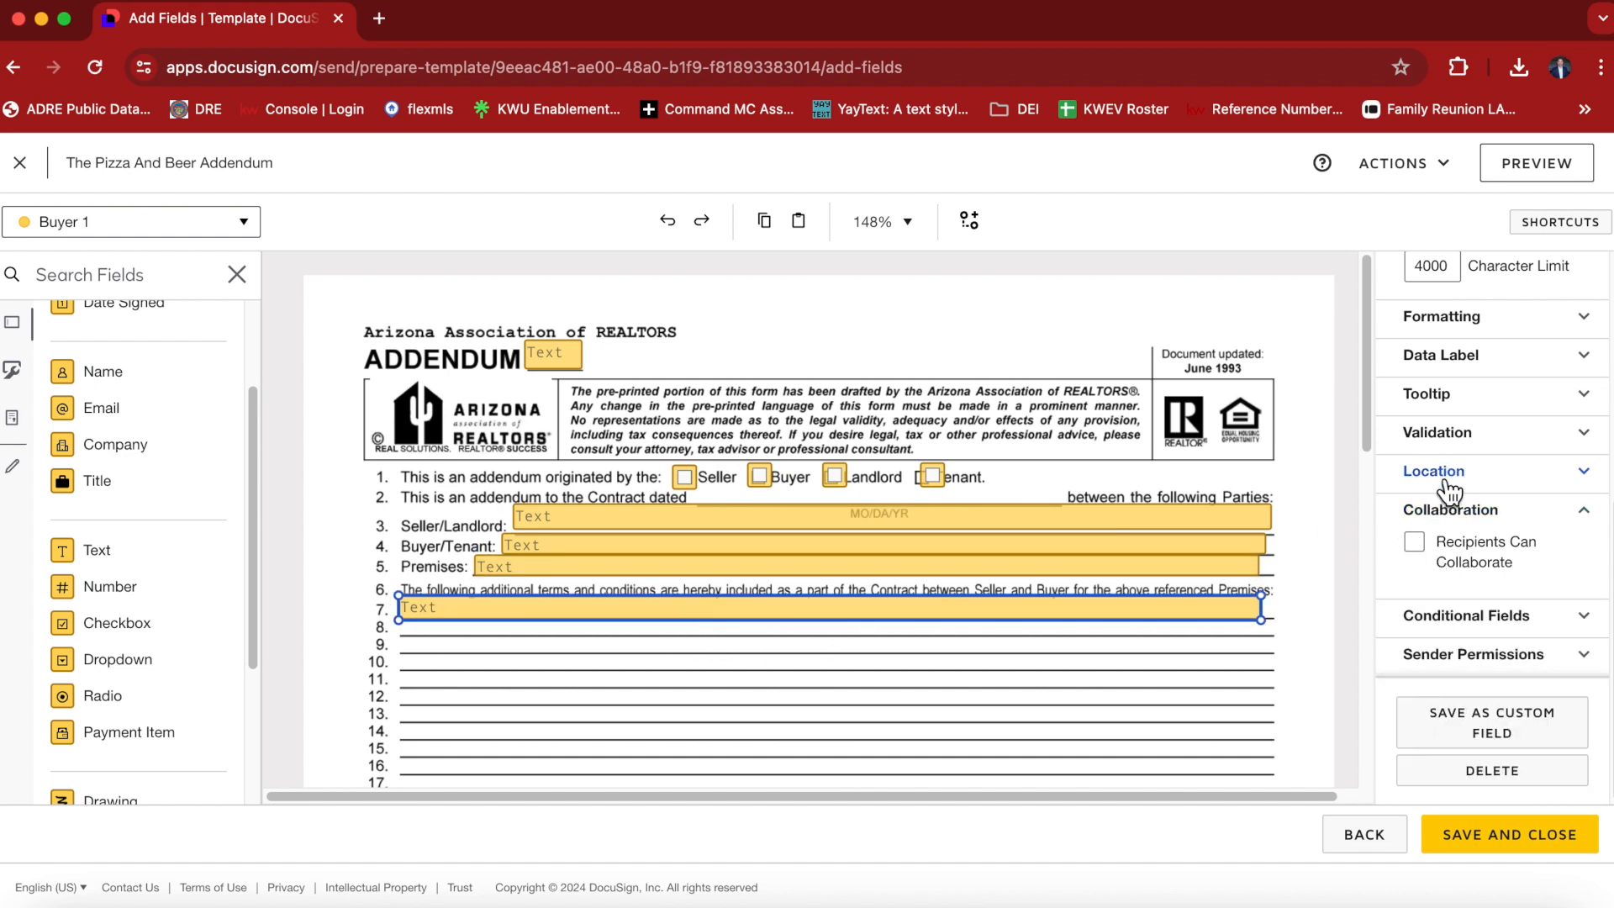
pyautogui.scroll(3, 1433, 445)
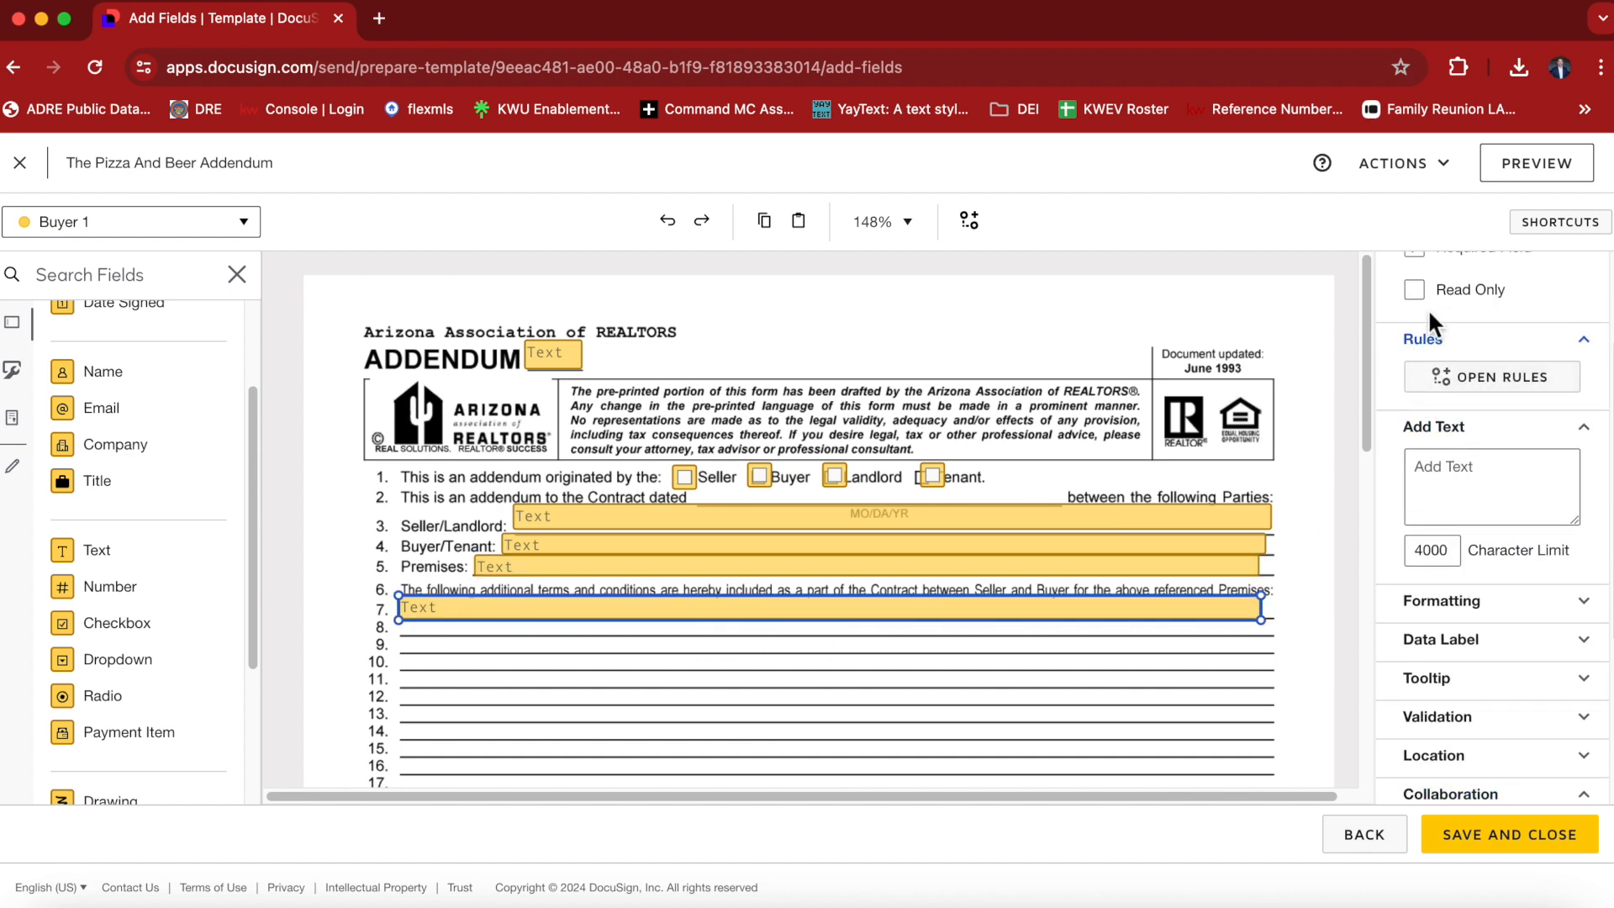
pyautogui.scroll(-3, 1446, 561)
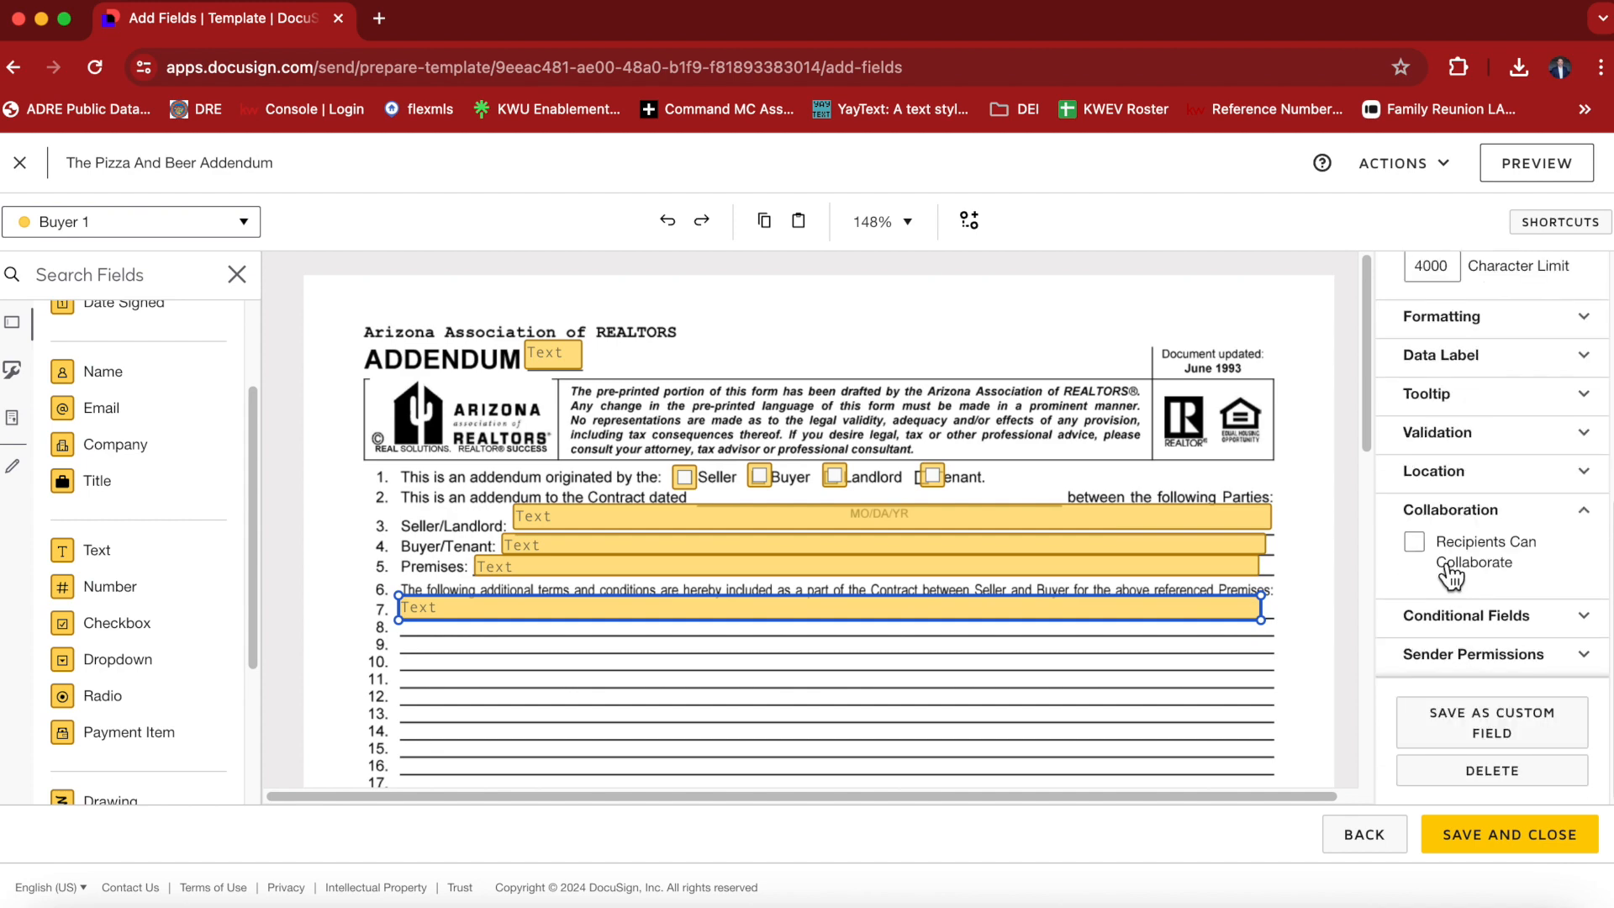
pyautogui.click(1435, 562)
pyautogui.scroll(5, 1421, 525)
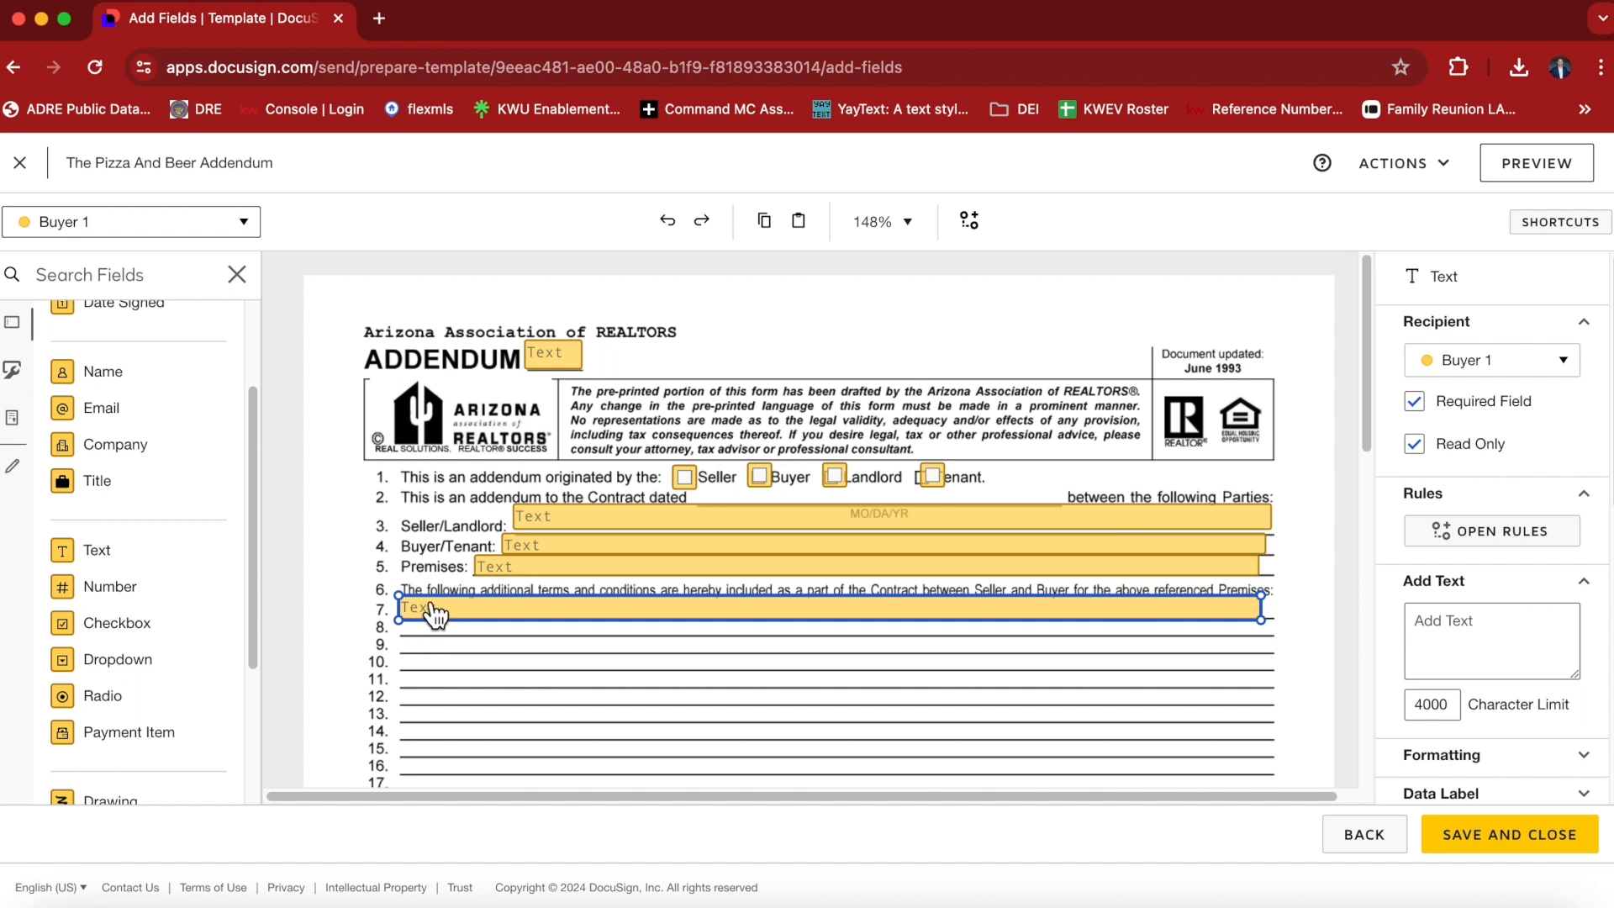
# Prefill the line 7 field with "Seller to provide one full year of free cheese pizza and bud light beer!", and save and close the template.
pyautogui.click(1446, 623)
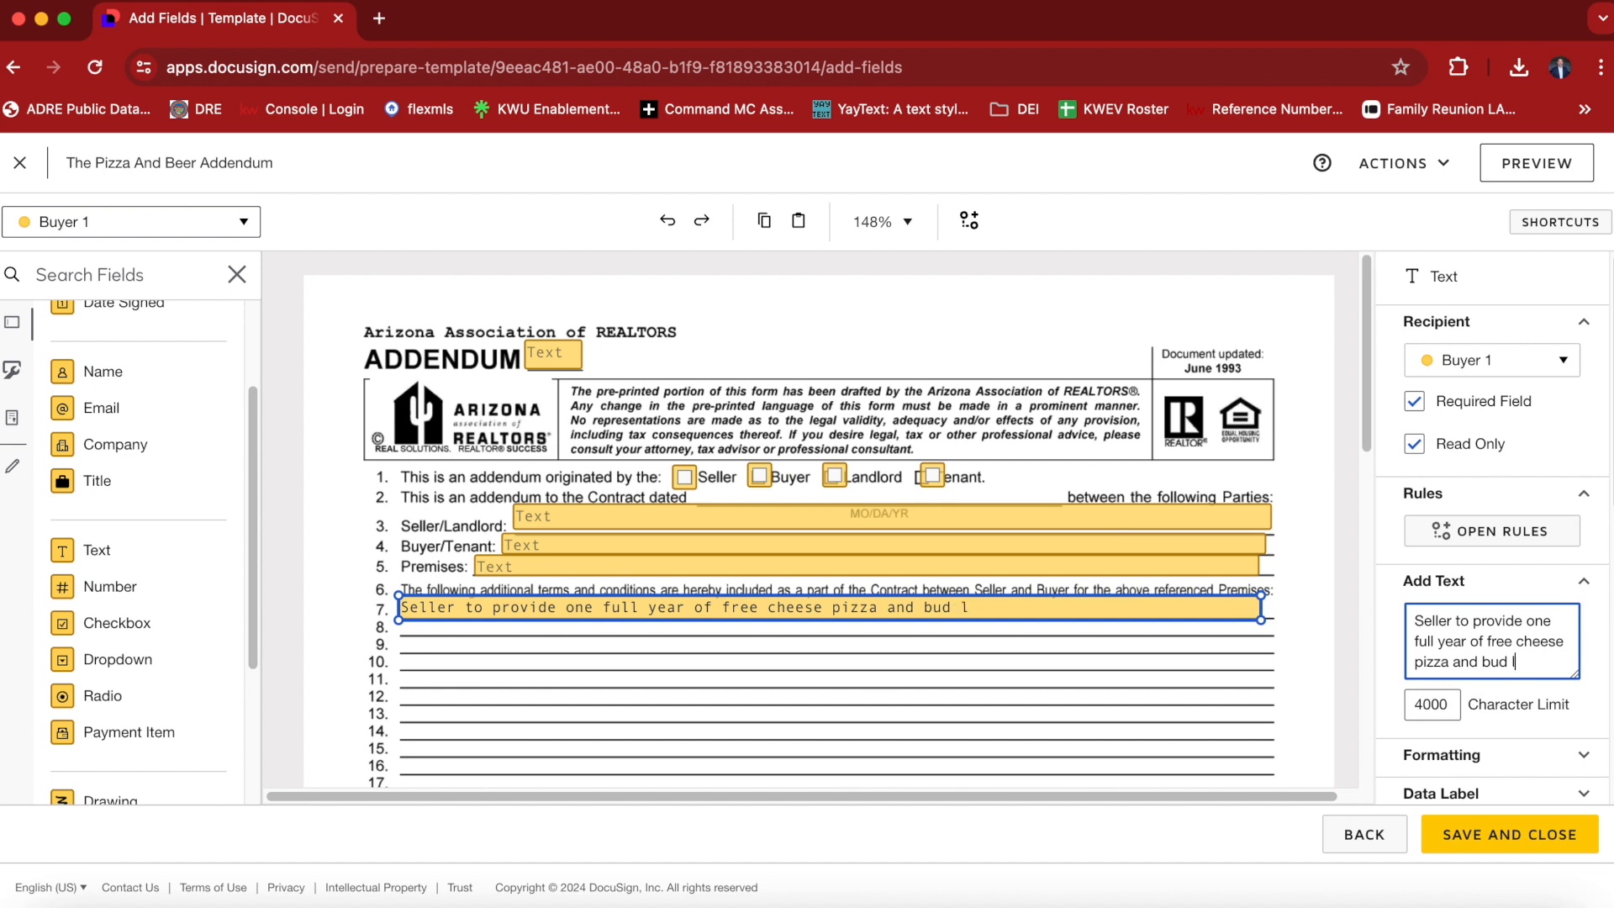
pyautogui.write('er!')
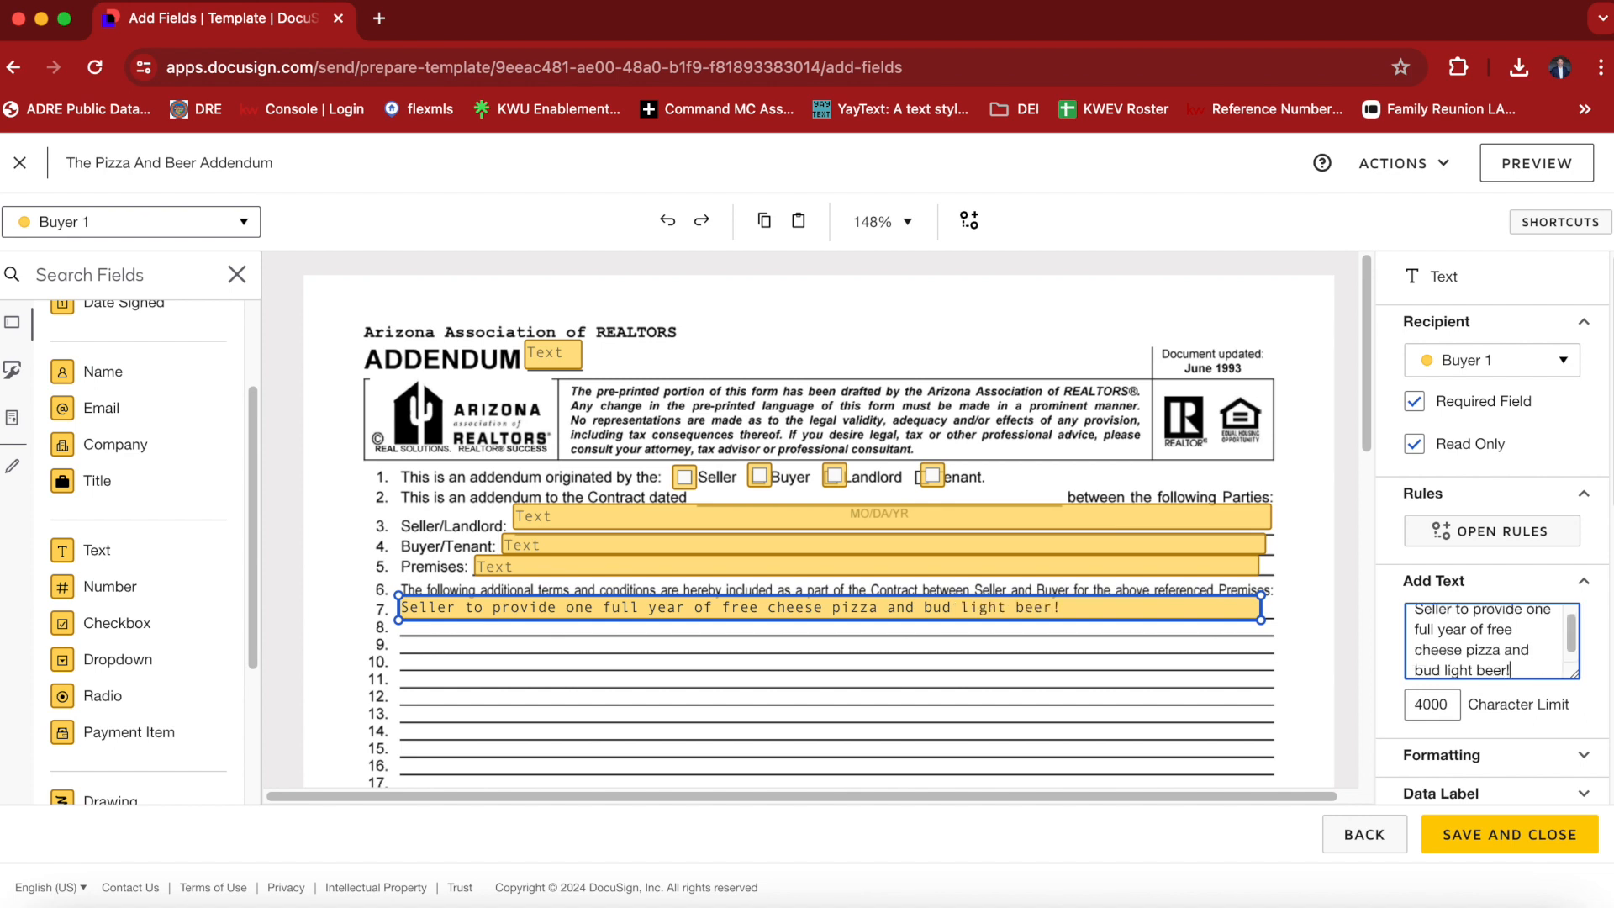
pyautogui.click(1134, 667)
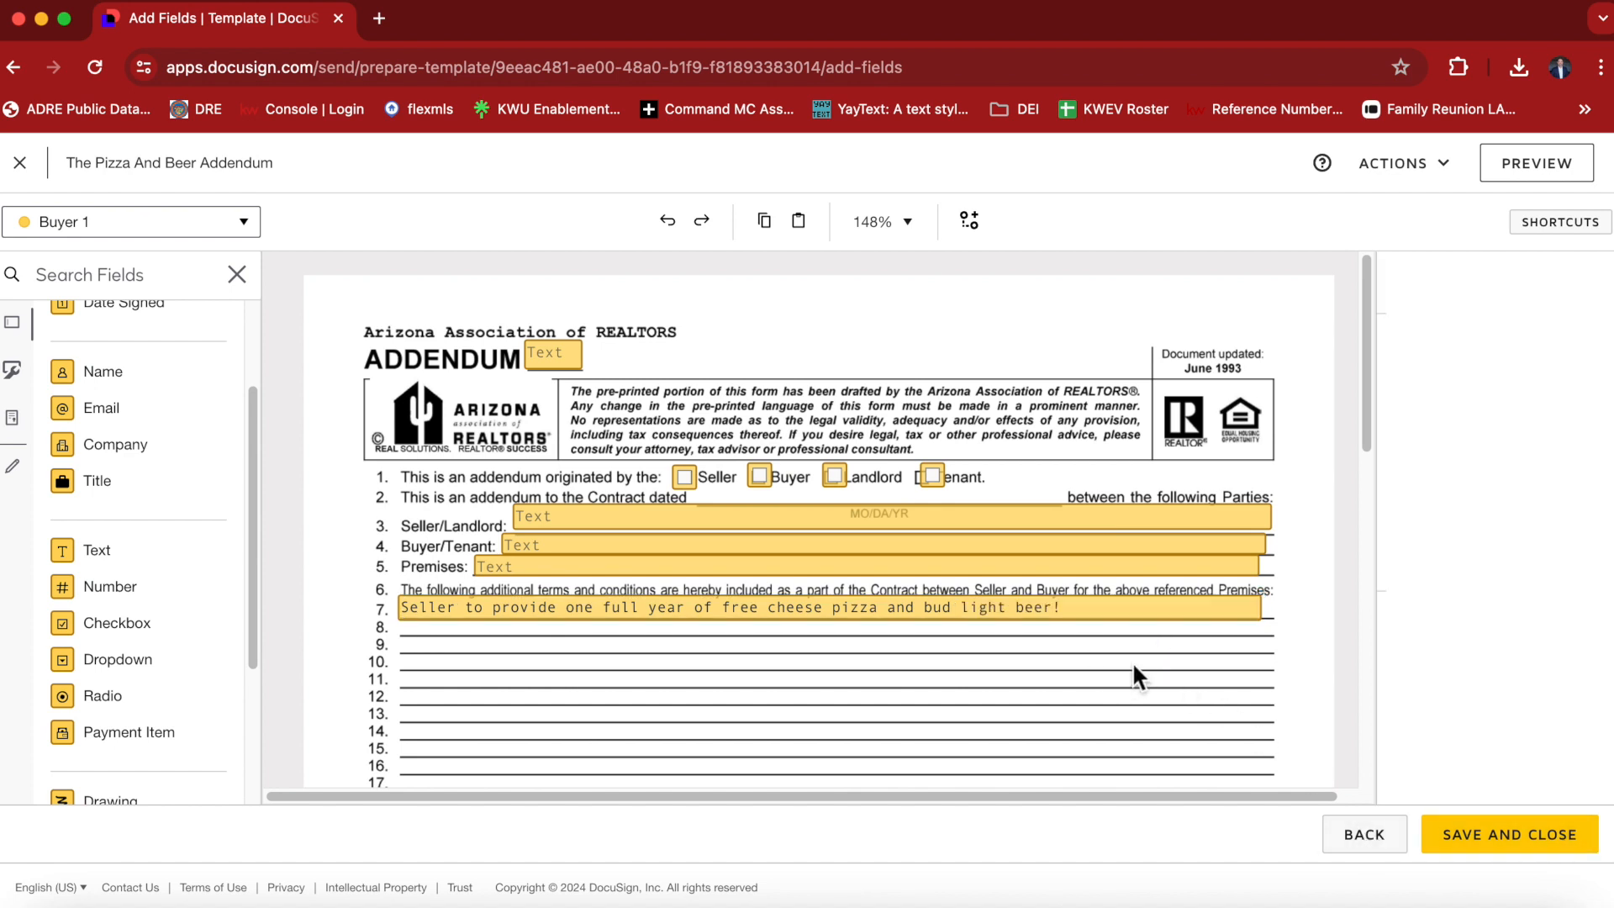
pyautogui.click(1511, 857)
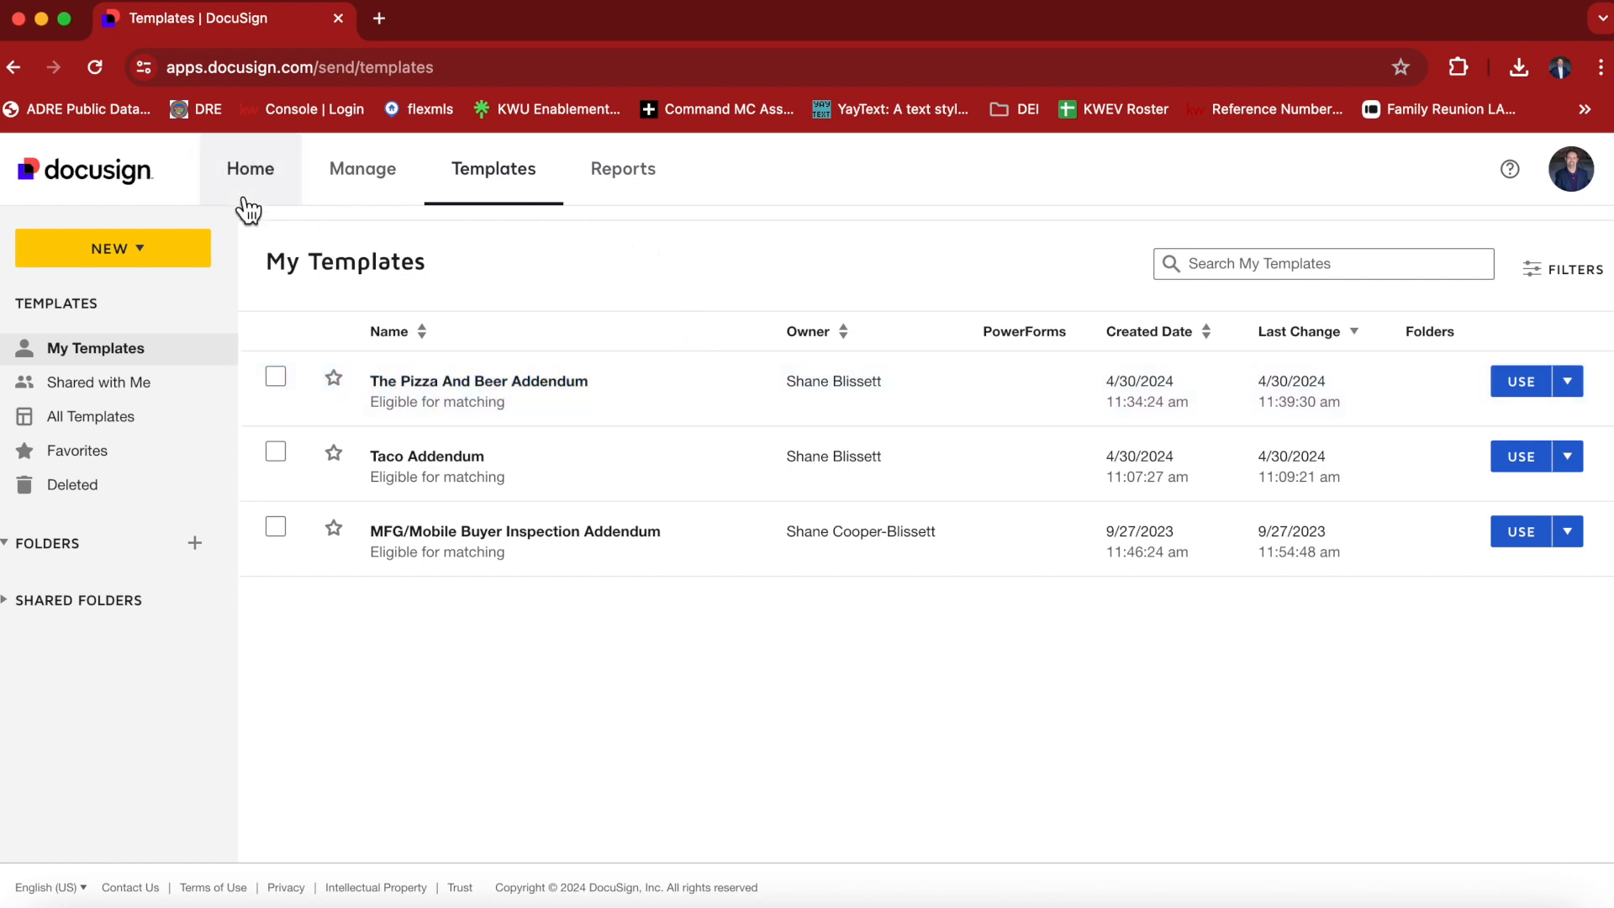
# Switch to DocuSign Rooms and create a new envelope in the second recently viewed room, a buyer room.
pyautogui.click(1597, 182)
pyautogui.click(1493, 516)
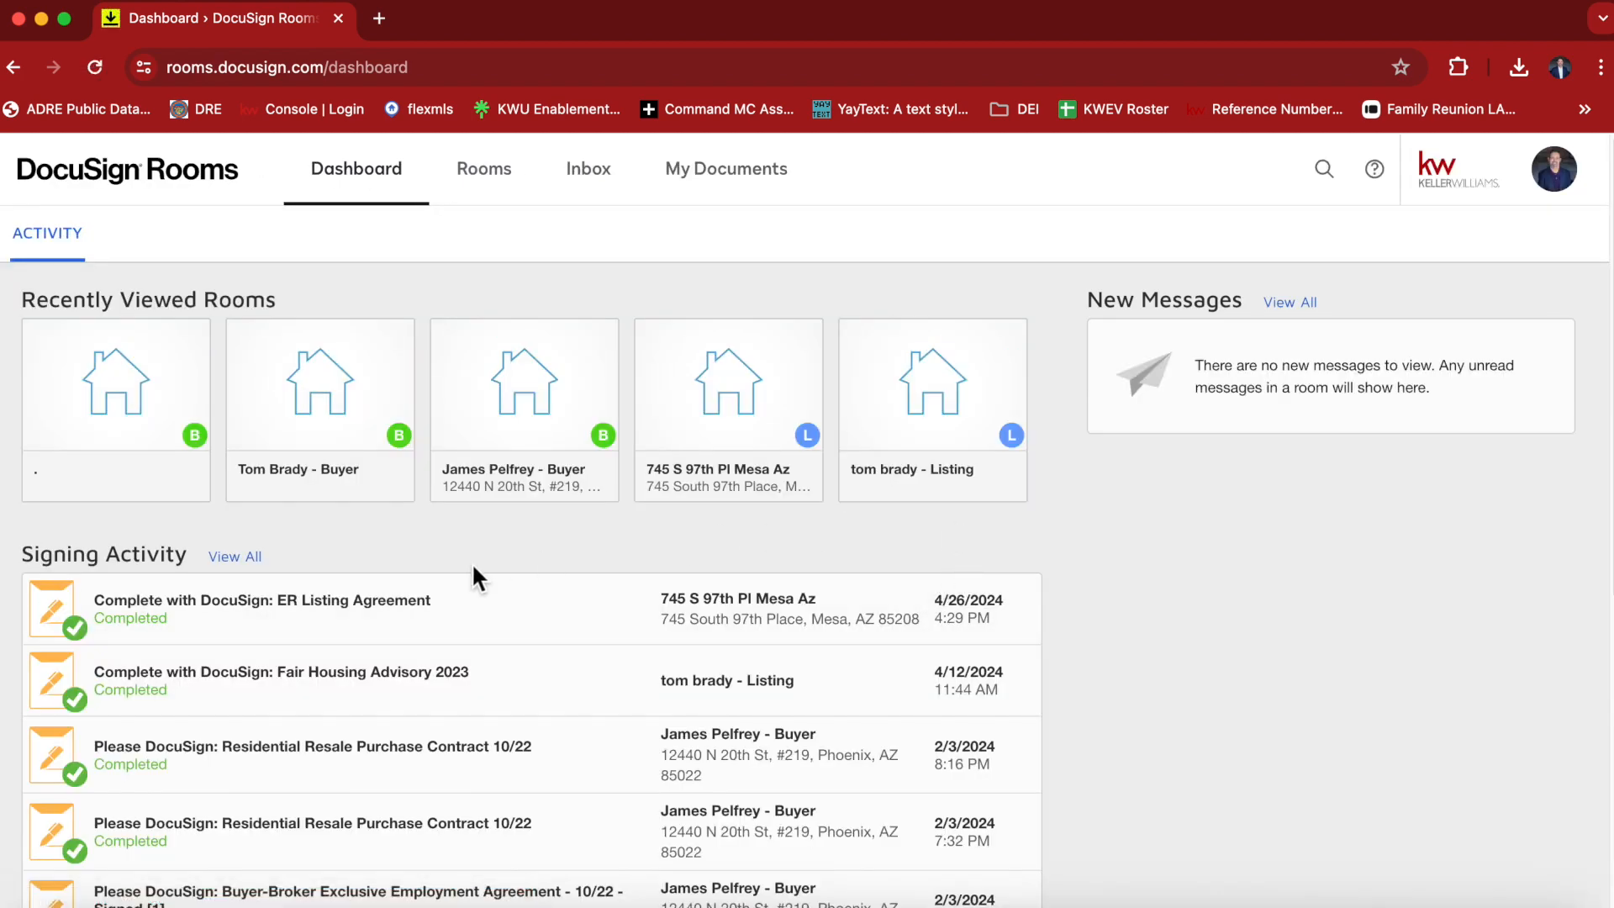
pyautogui.click(304, 412)
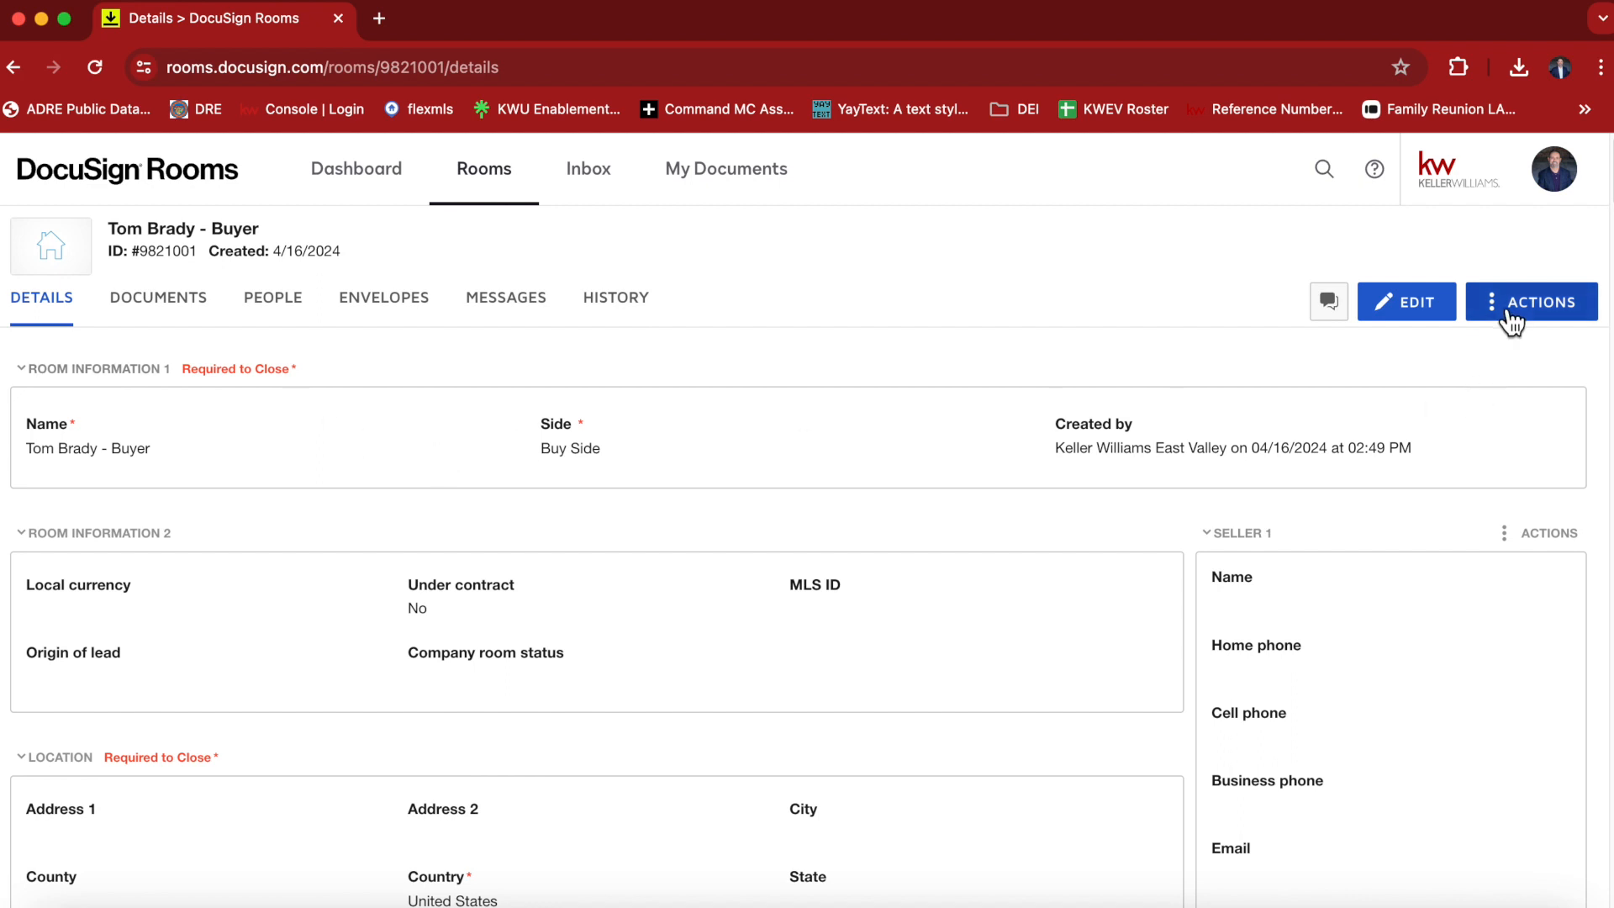
pyautogui.click(367, 306)
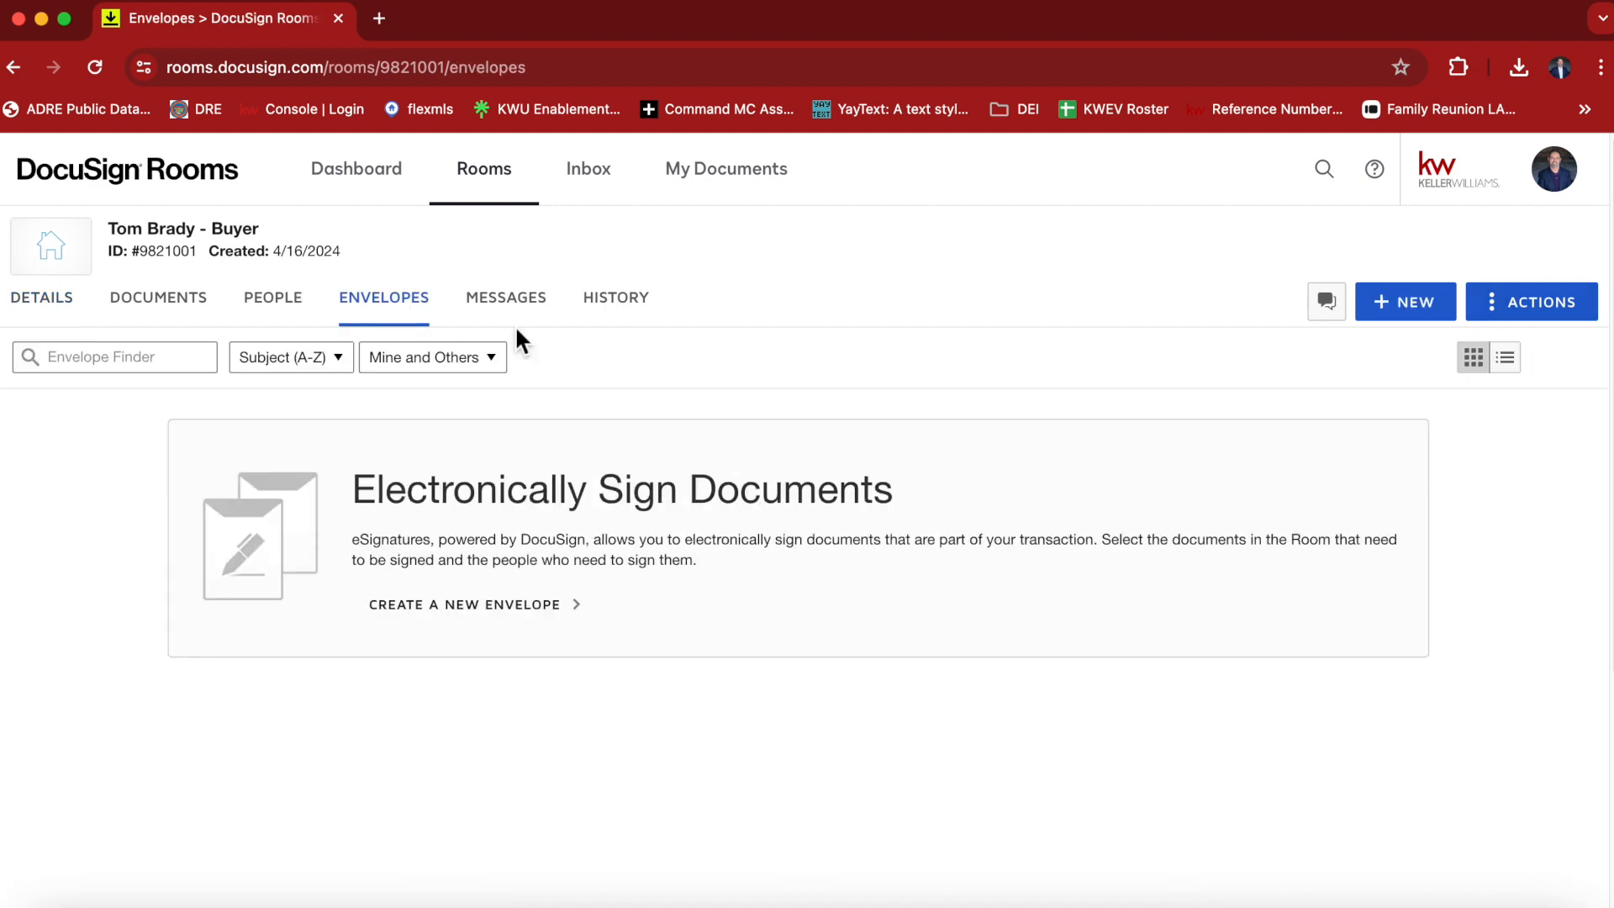
pyautogui.click(1411, 316)
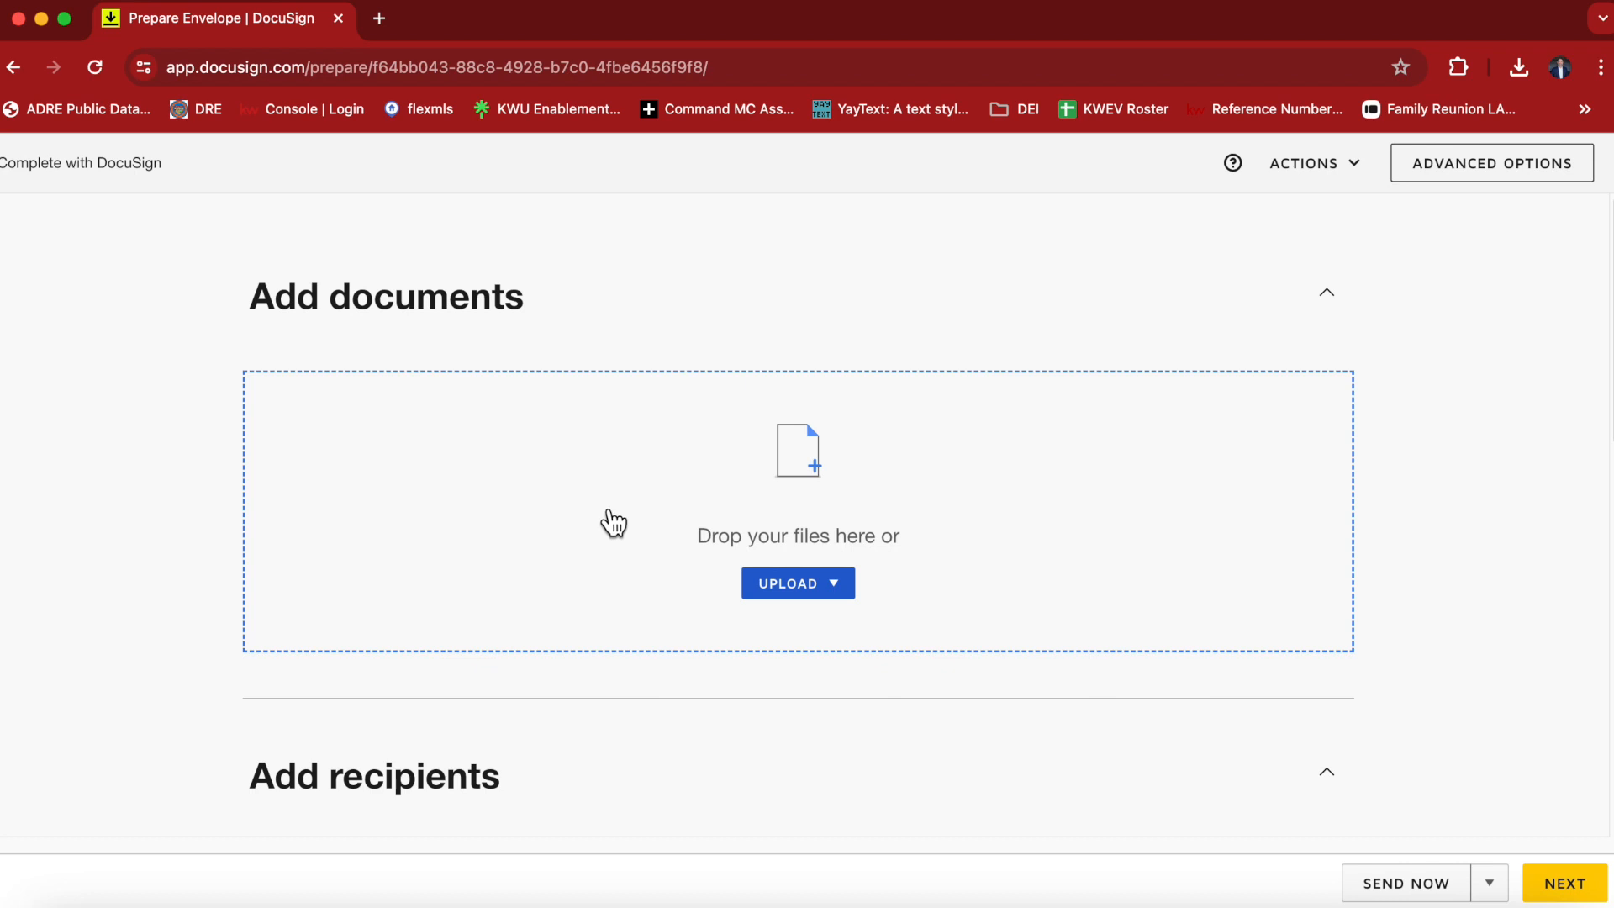
# Add The Pizza And Beer Addendum template to the envelope's documents.
pyautogui.click(839, 595)
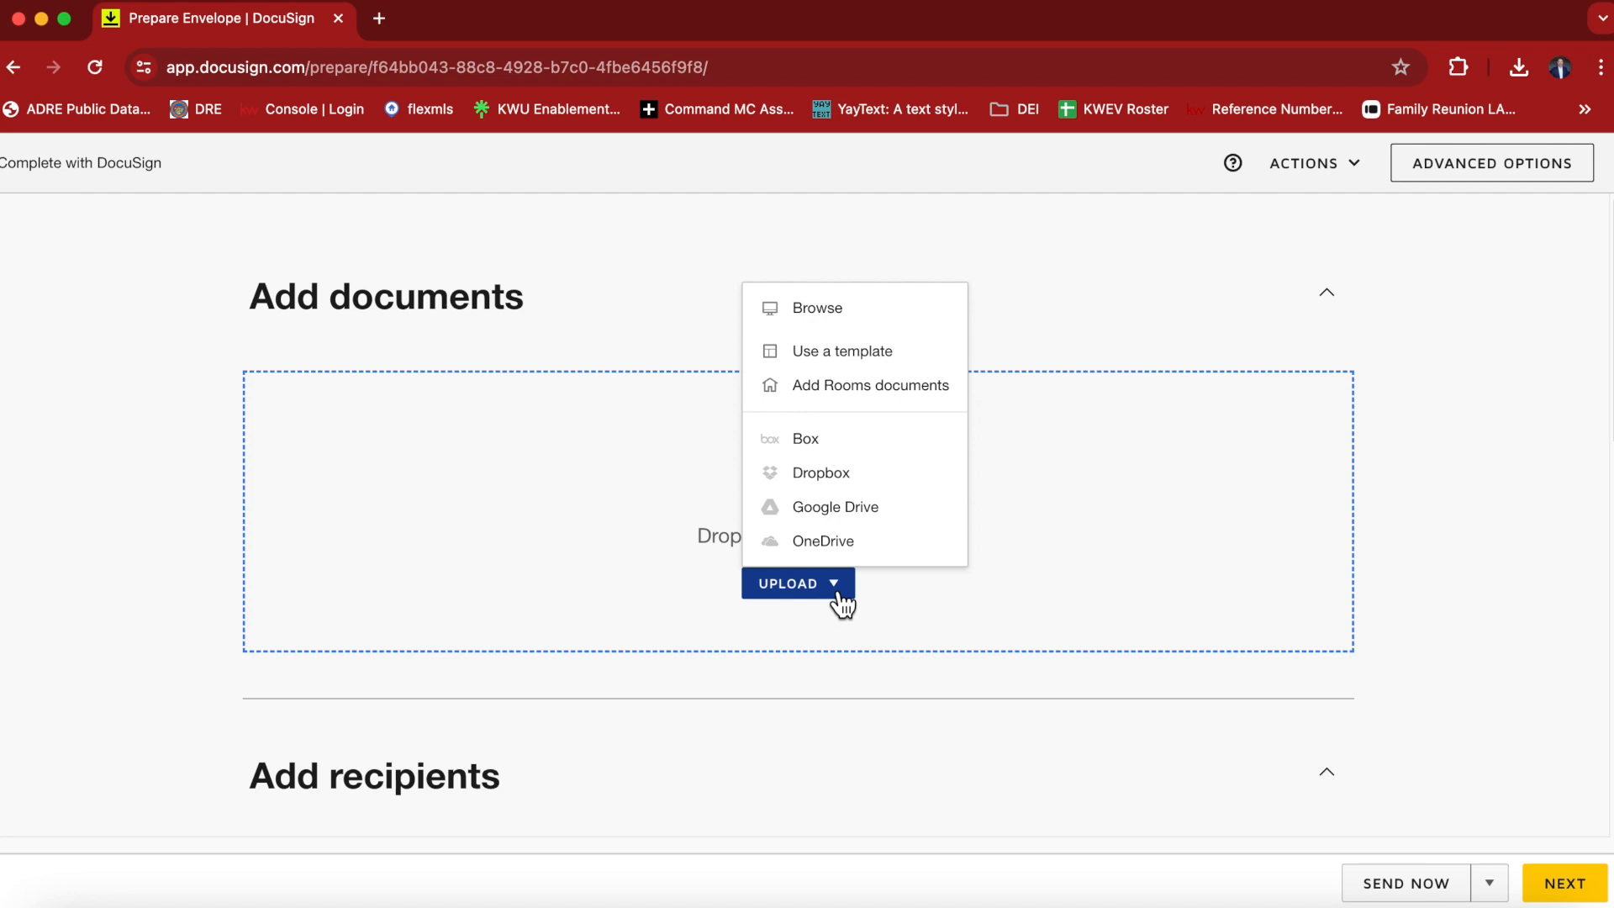
pyautogui.click(833, 352)
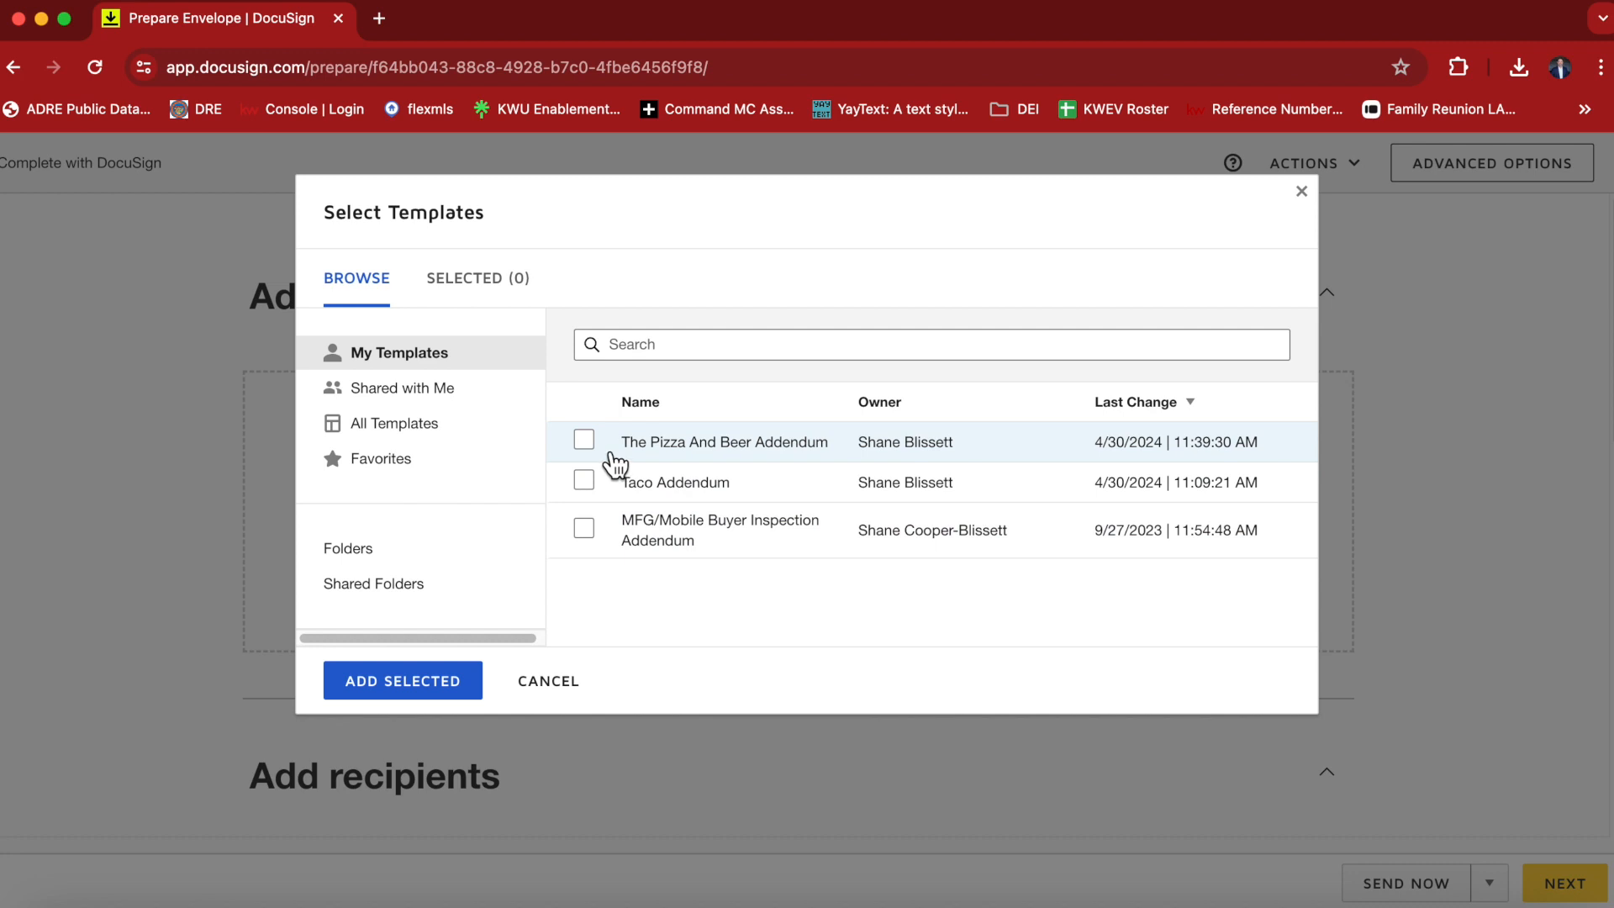
pyautogui.click(586, 442)
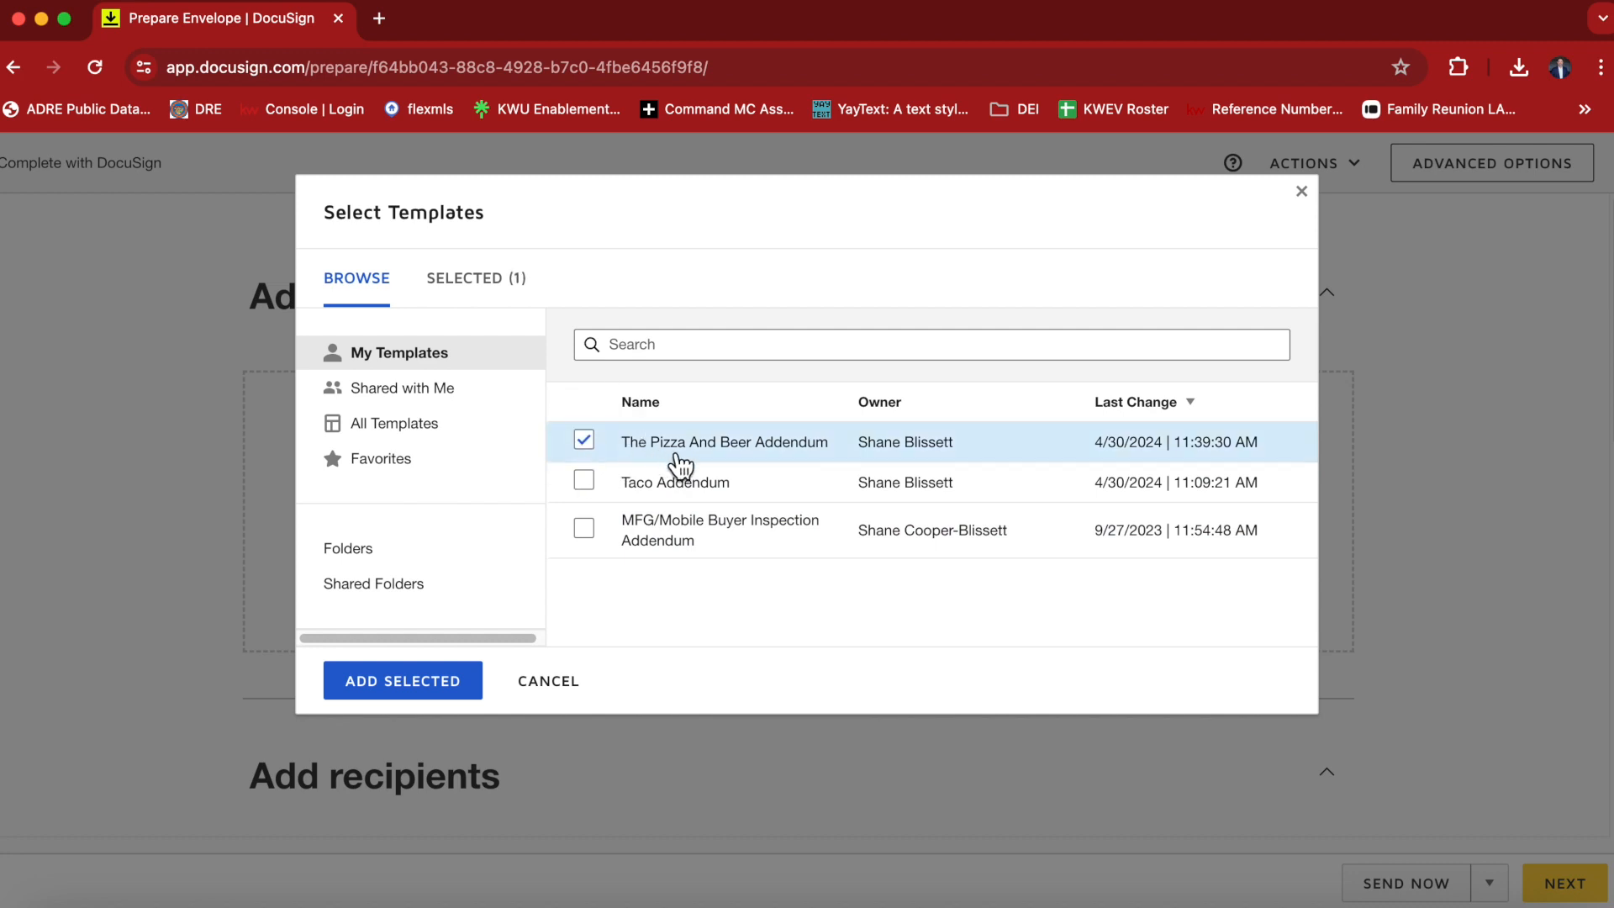
pyautogui.click(412, 692)
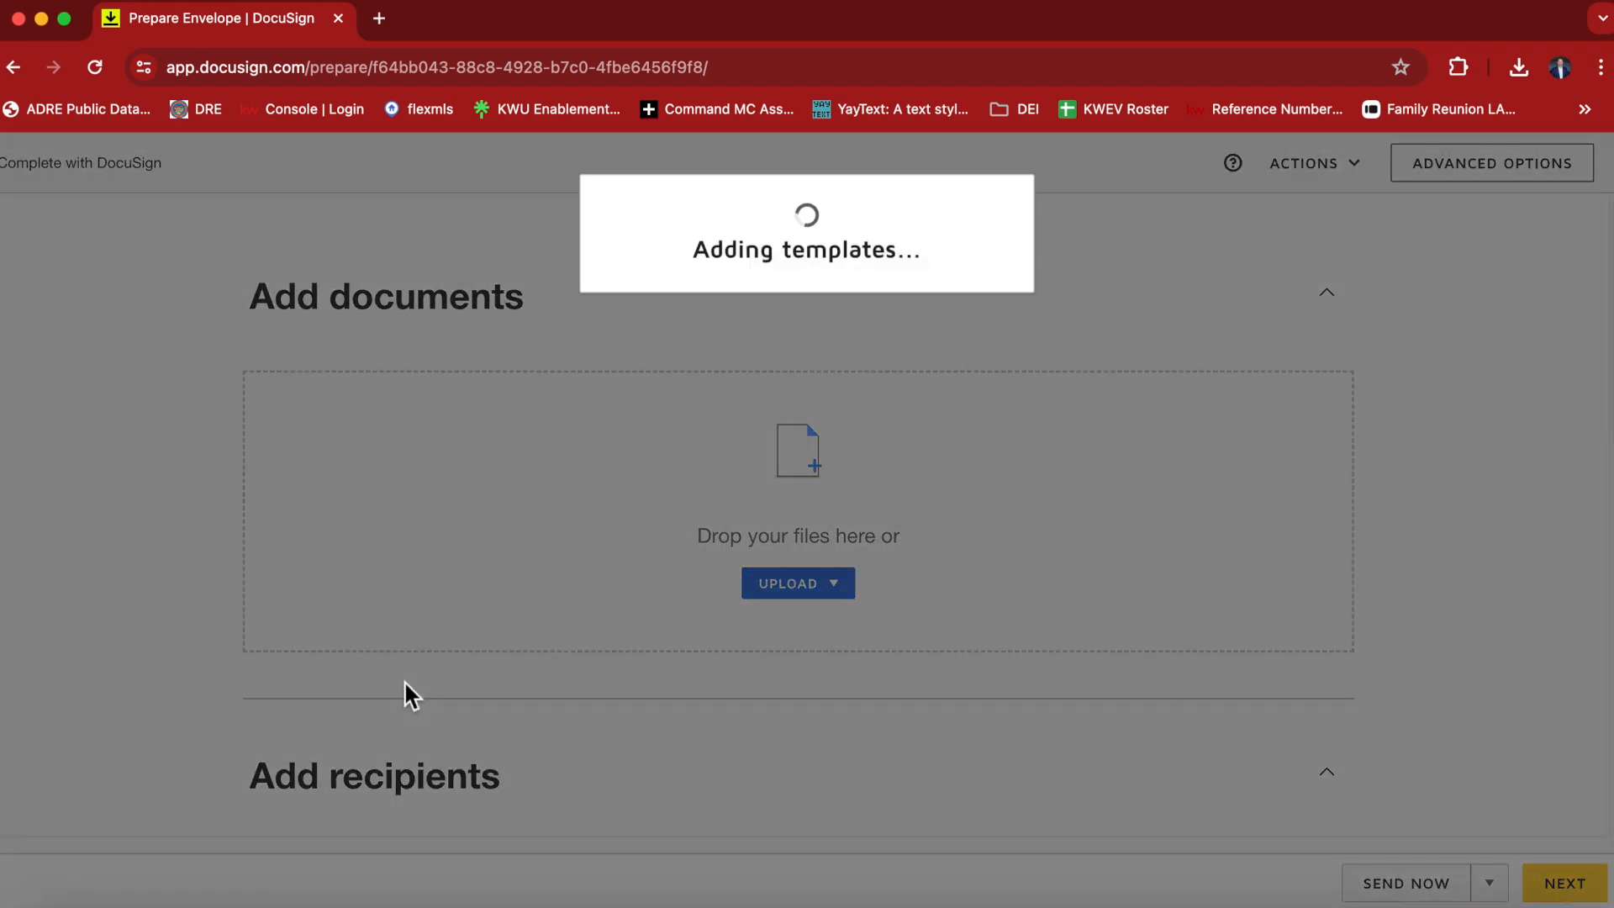
# Fill in the Buyer 1 recipient's full name and e-mail address.
pyautogui.scroll(-5, 404, 679)
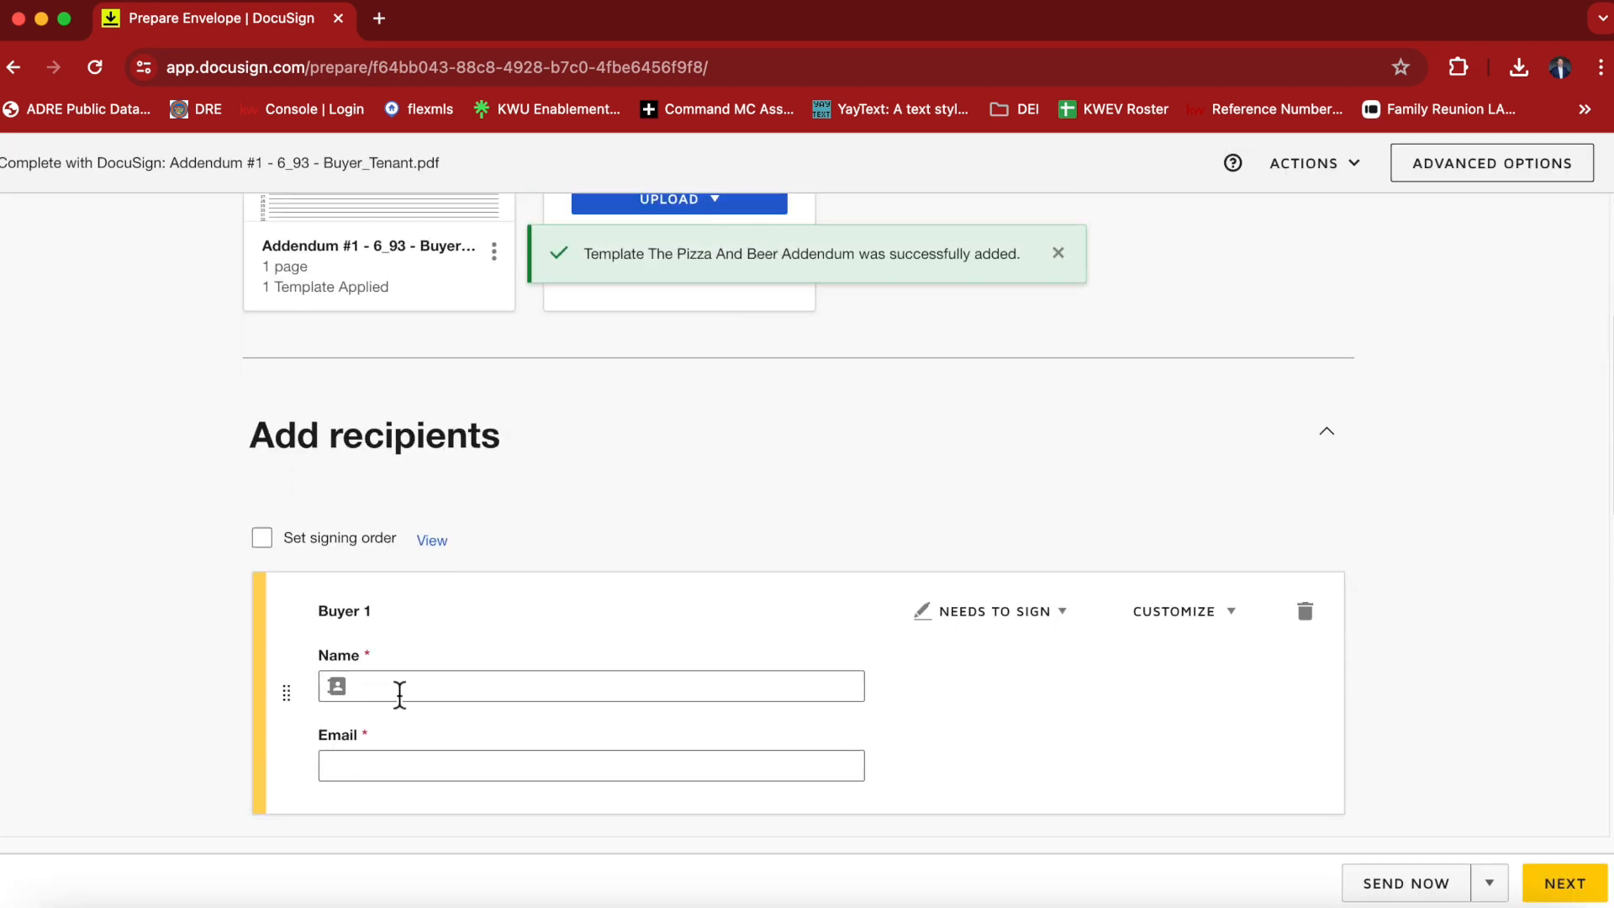
pyautogui.click(401, 688)
pyautogui.write('Tom ')
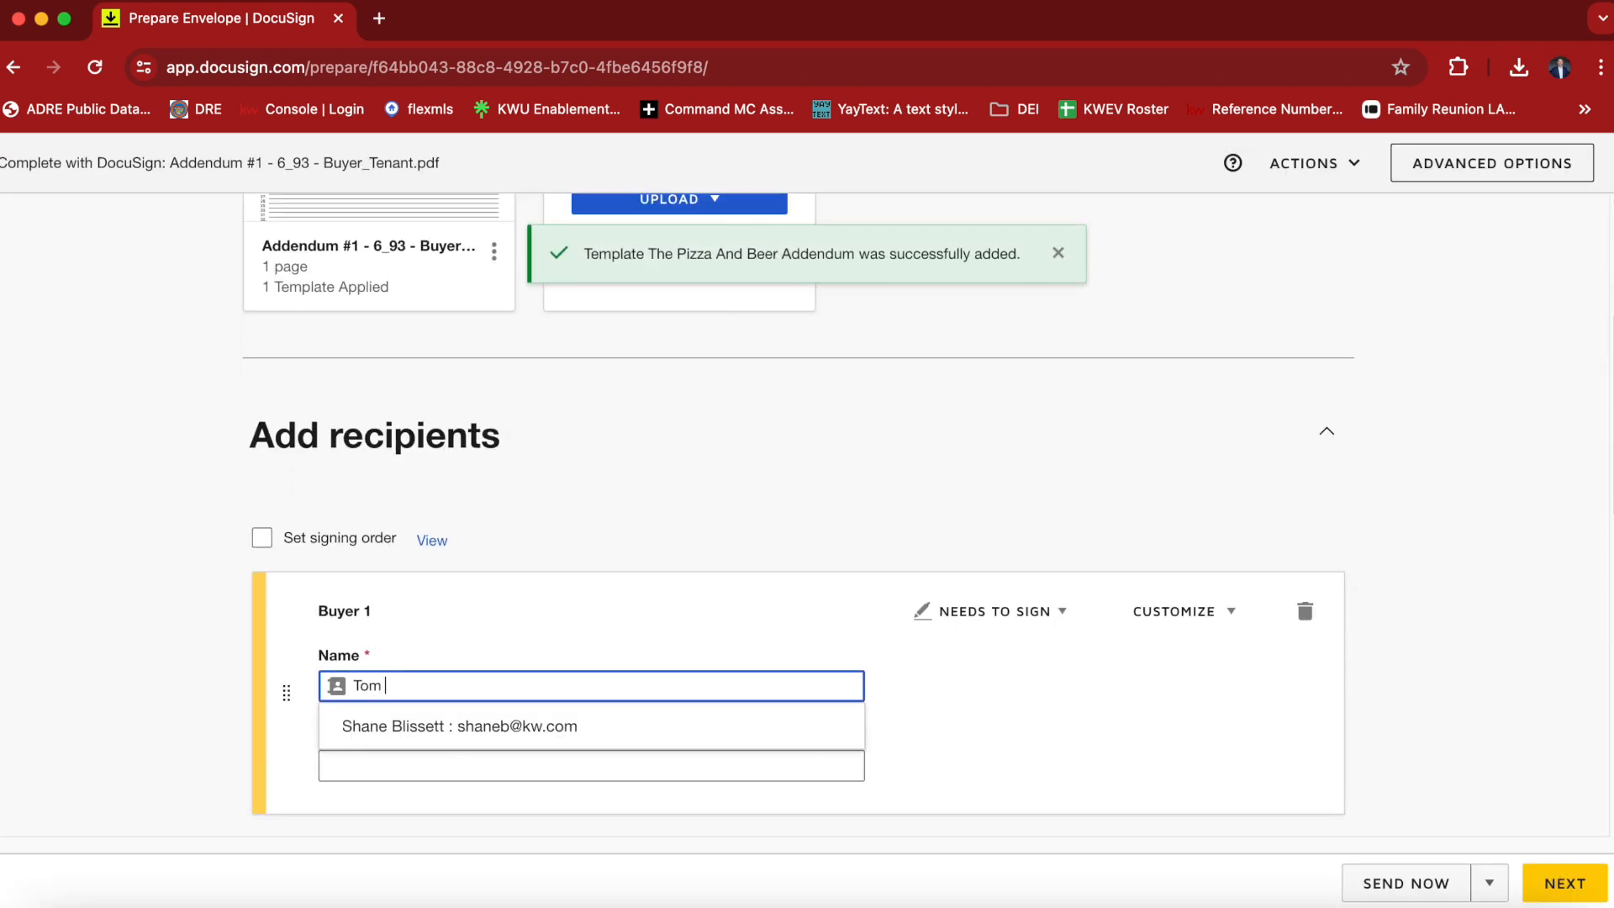
pyautogui.write('Brady')
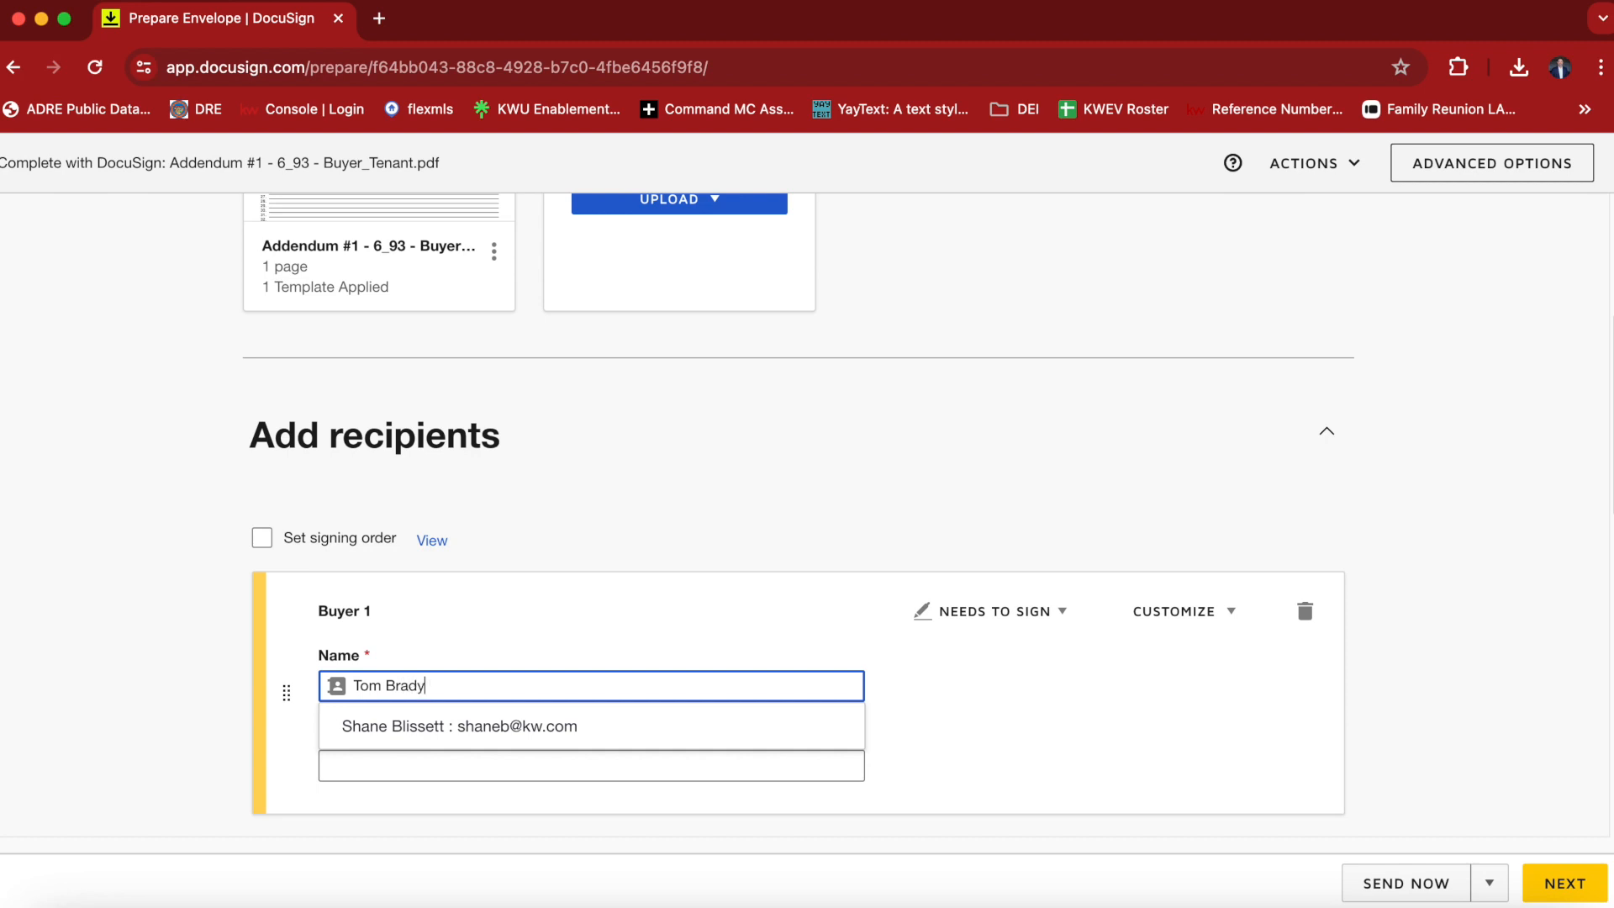
pyautogui.press('Tab')
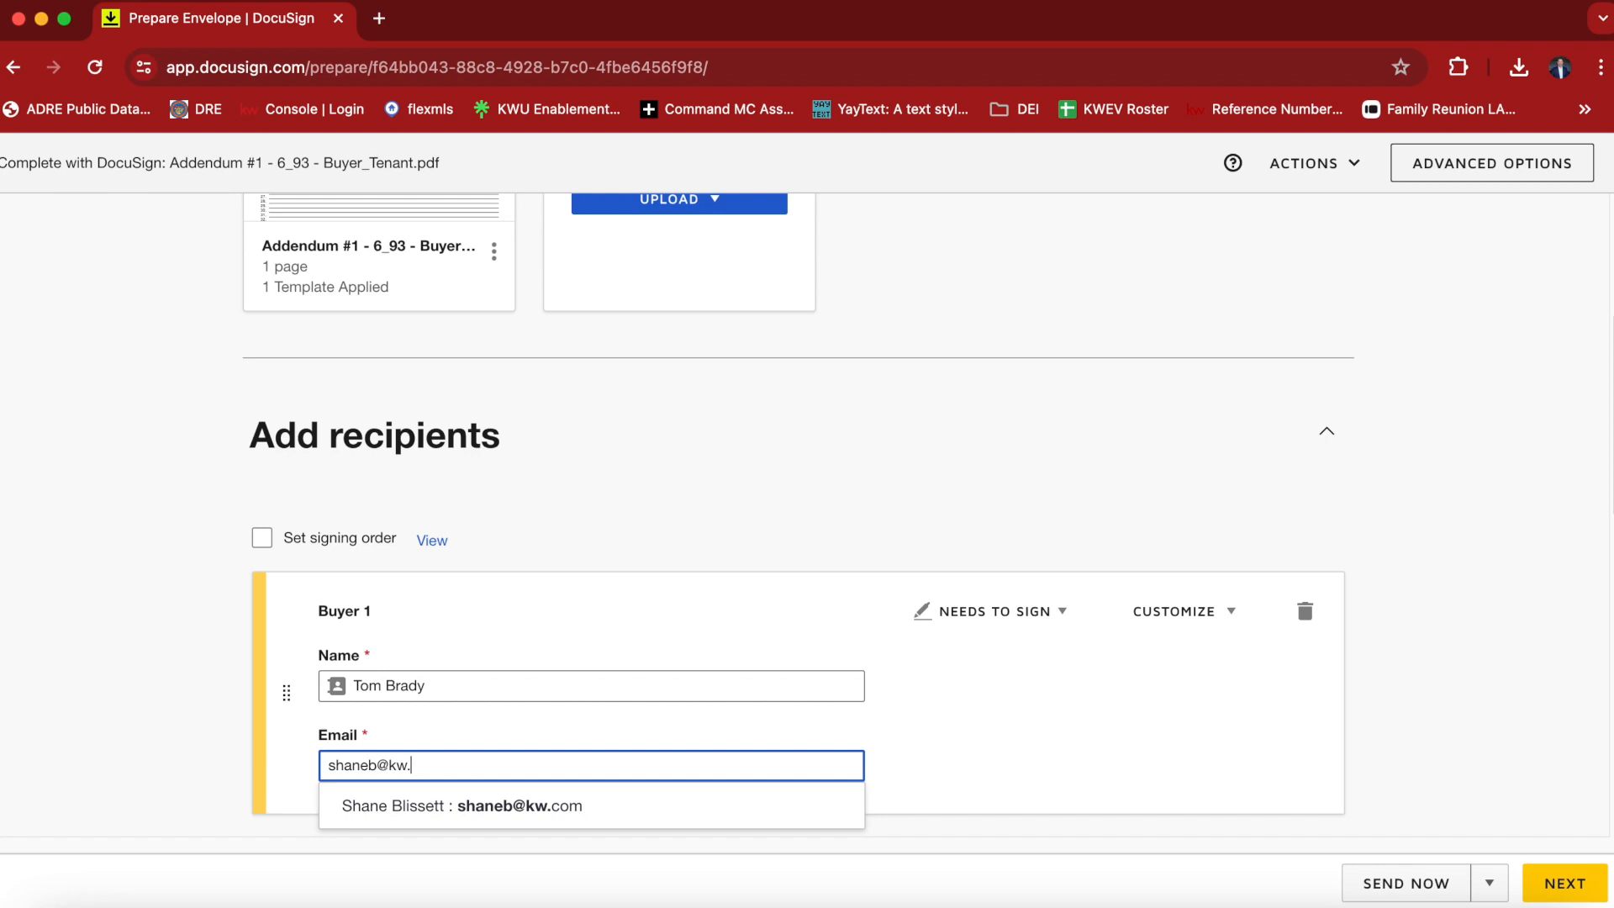
pyautogui.press('Tab')
pyautogui.click(1066, 697)
pyautogui.scroll(-7, 1066, 698)
pyautogui.scroll(8, 1067, 530)
pyautogui.scroll(-3, 1066, 528)
pyautogui.scroll(-3, 1027, 592)
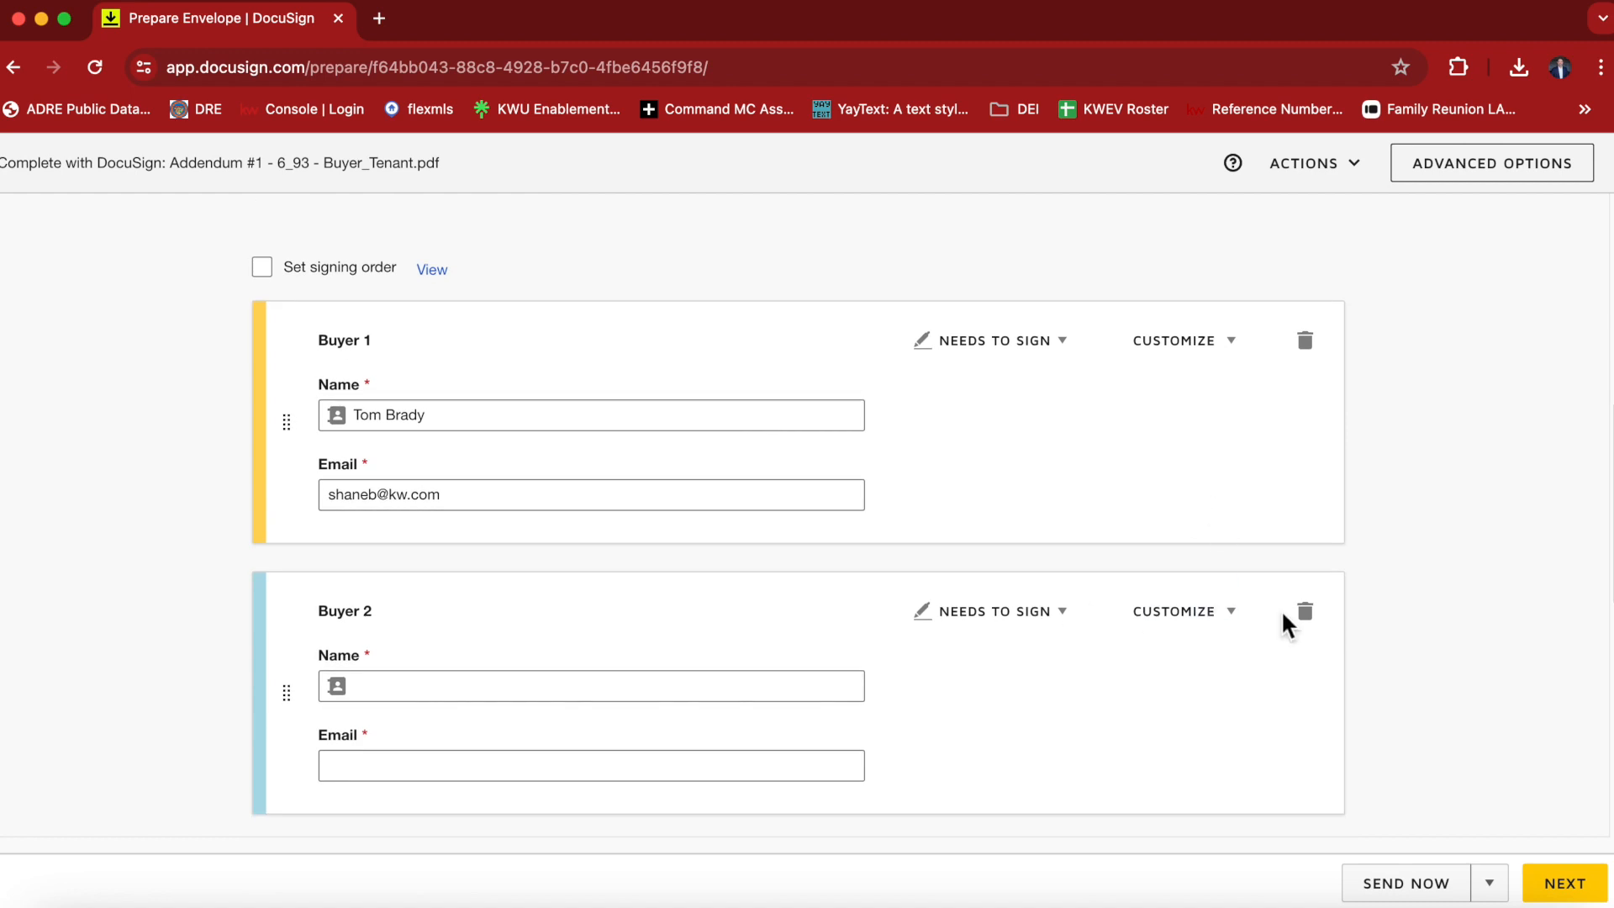
# Remove the empty Buyer 2 recipient and continue to the envelope's field placement, keeping the default message and reminder settings.
pyautogui.click(1316, 621)
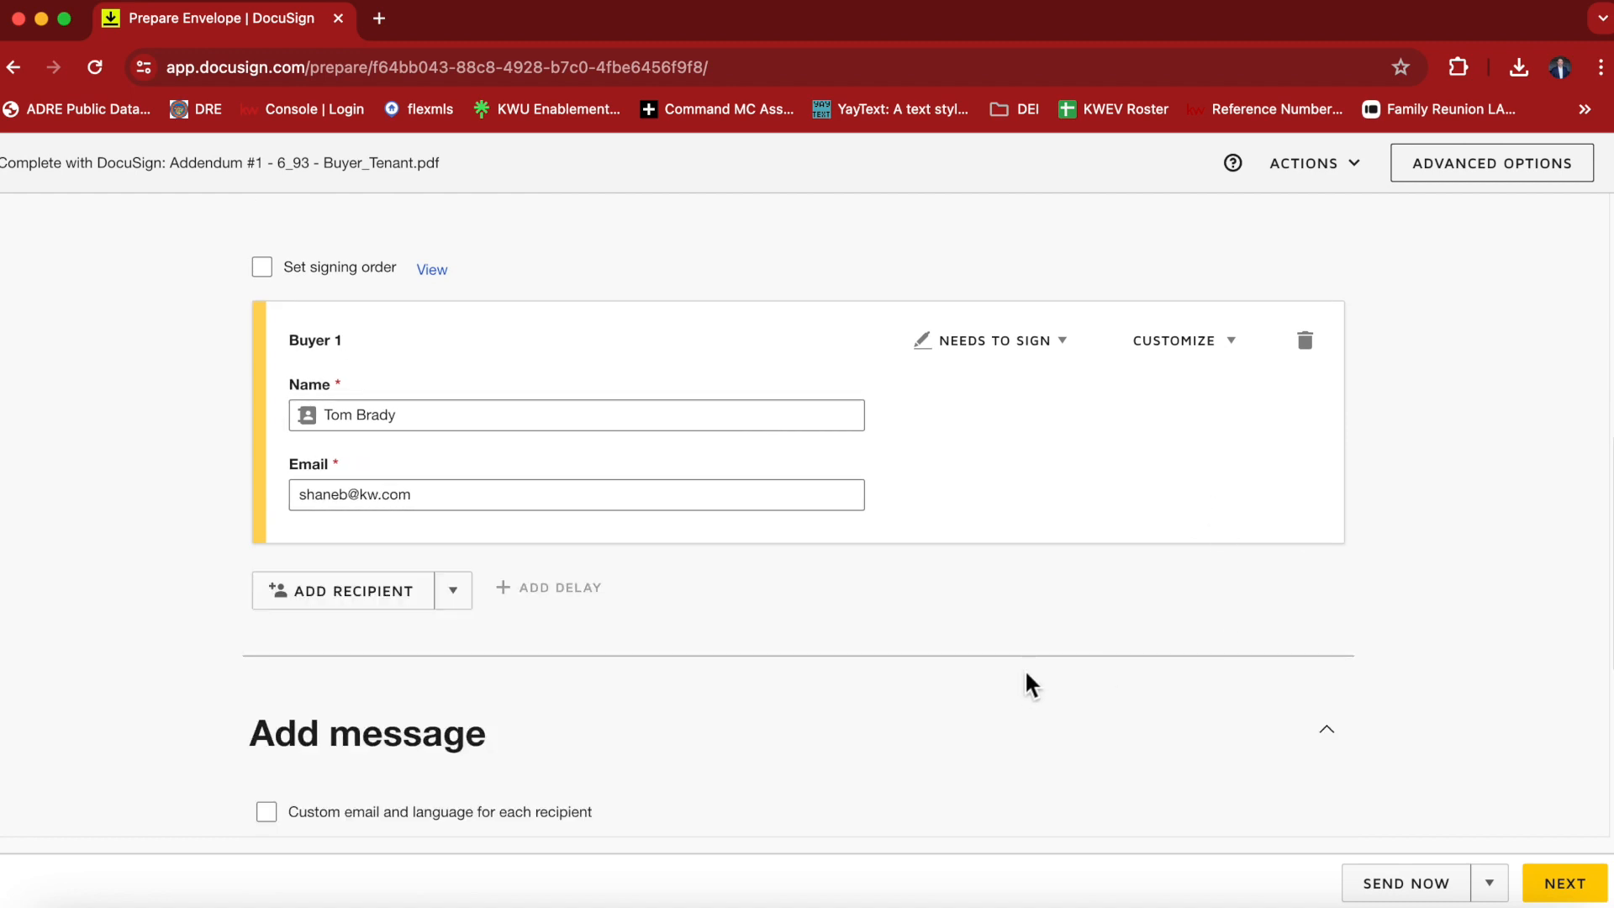
pyautogui.scroll(-4, 1202, 723)
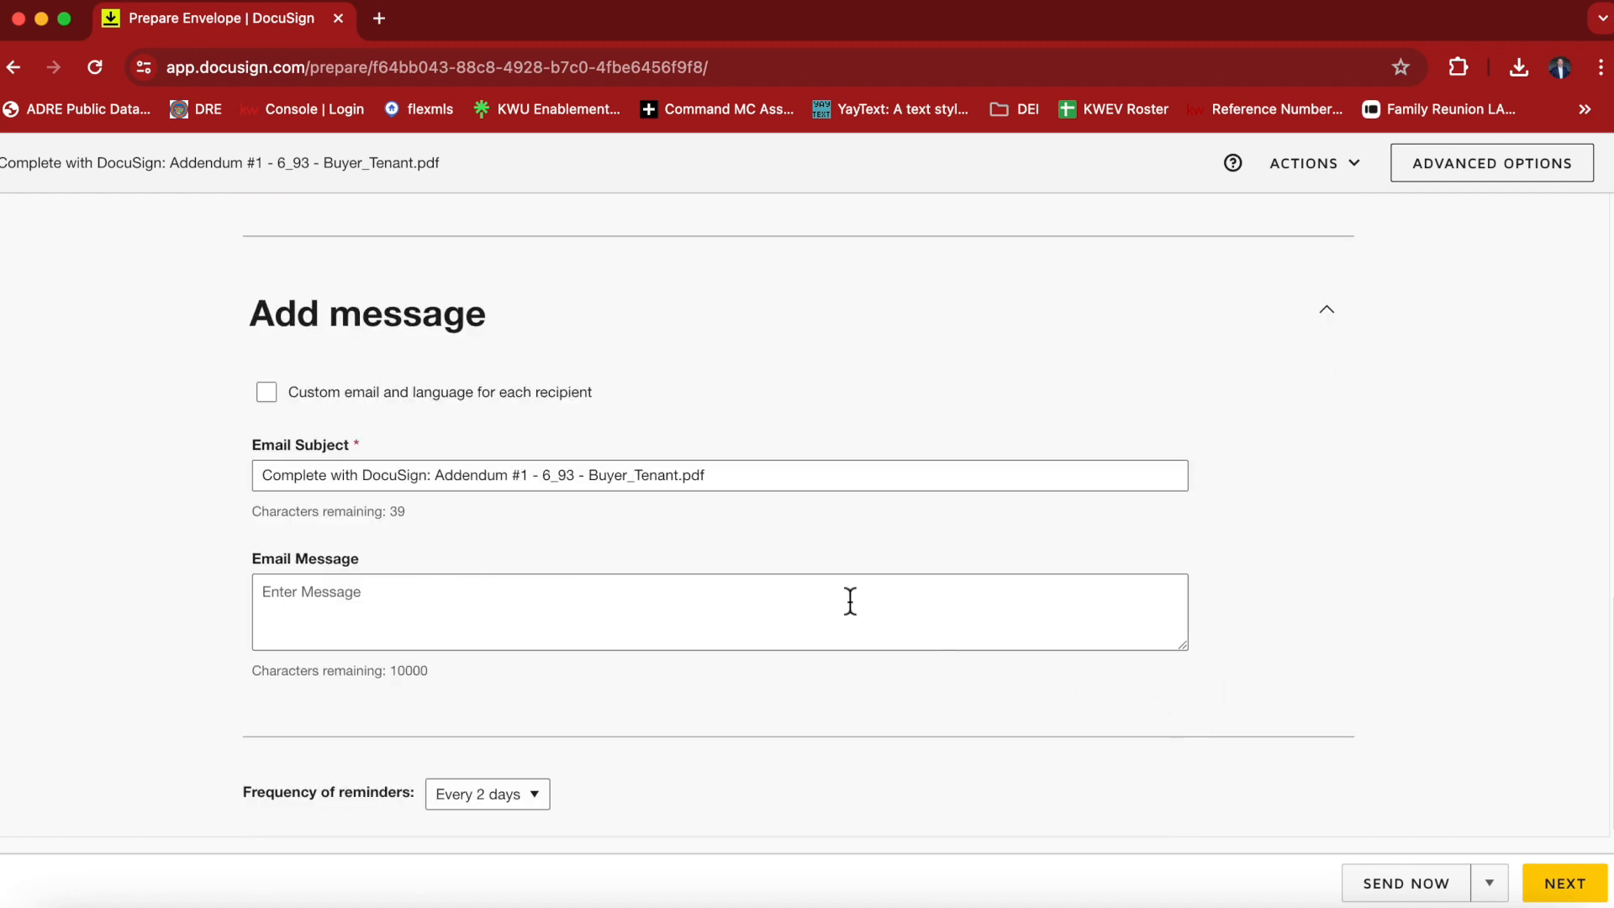
pyautogui.click(334, 611)
pyautogui.click(1562, 881)
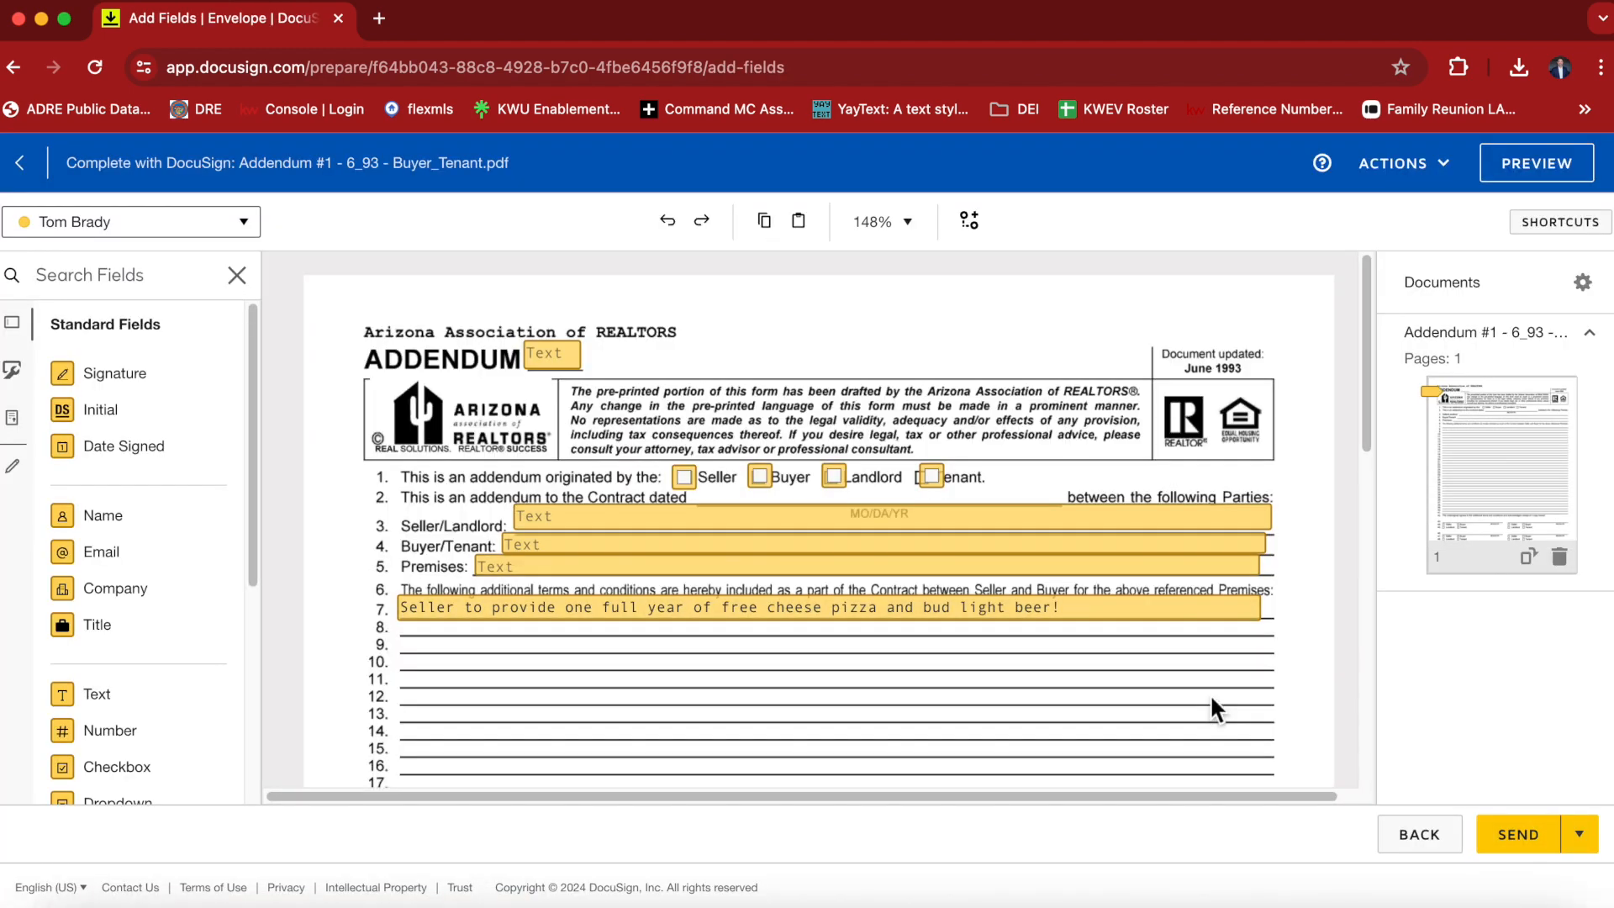
# Set the addendum number field beside the ADDENDUM title to 1.
pyautogui.click(548, 353)
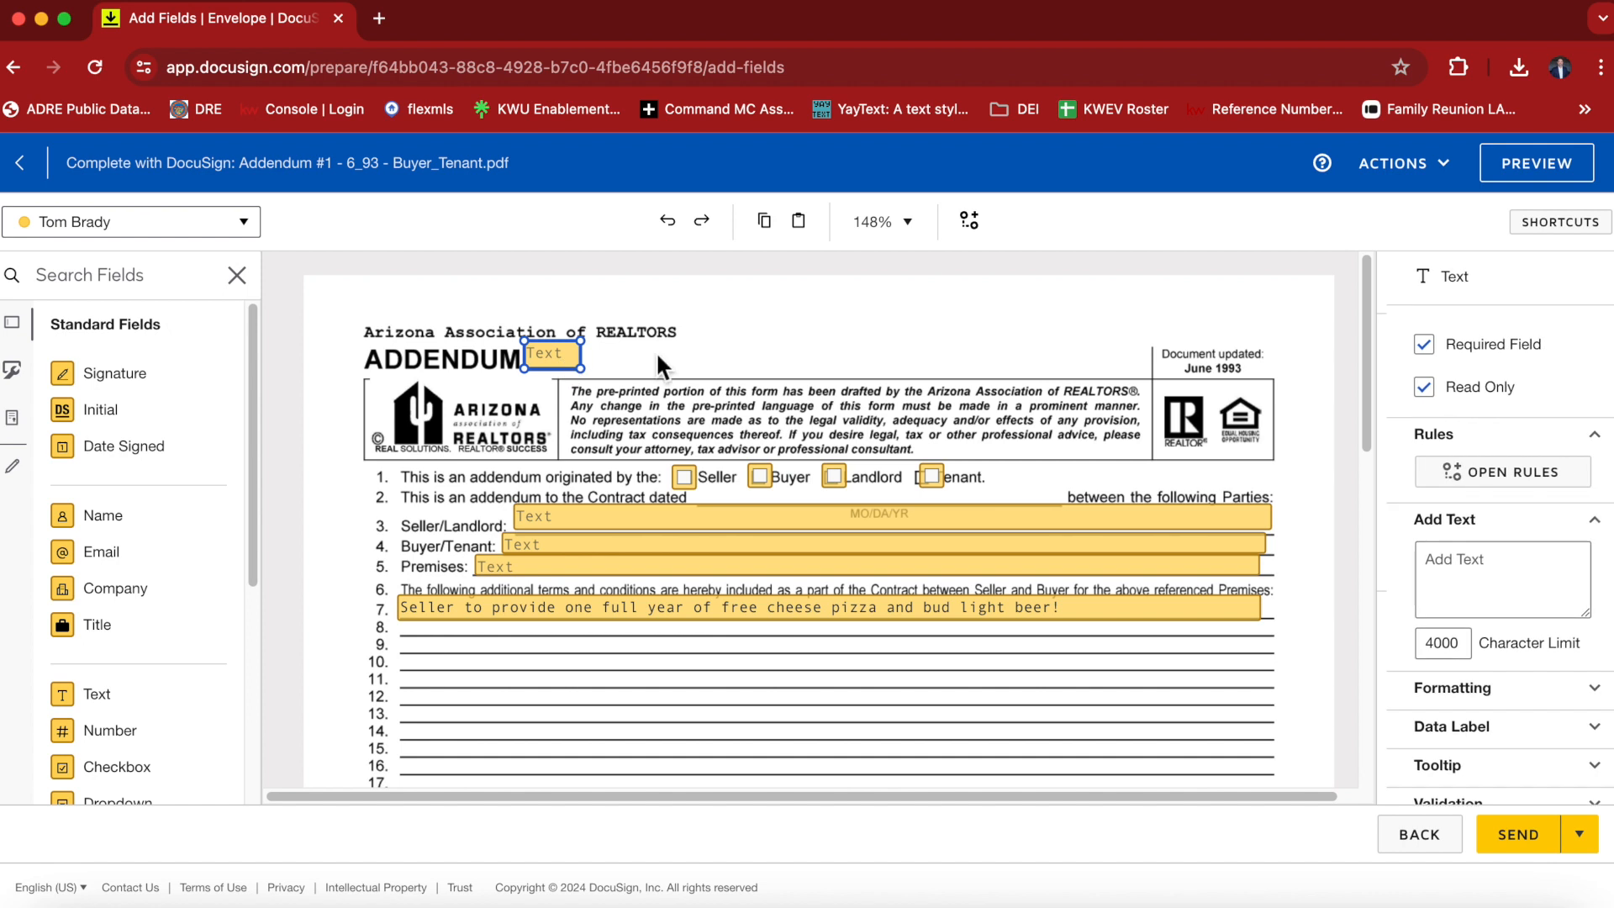
pyautogui.click(1510, 559)
pyautogui.write('1')
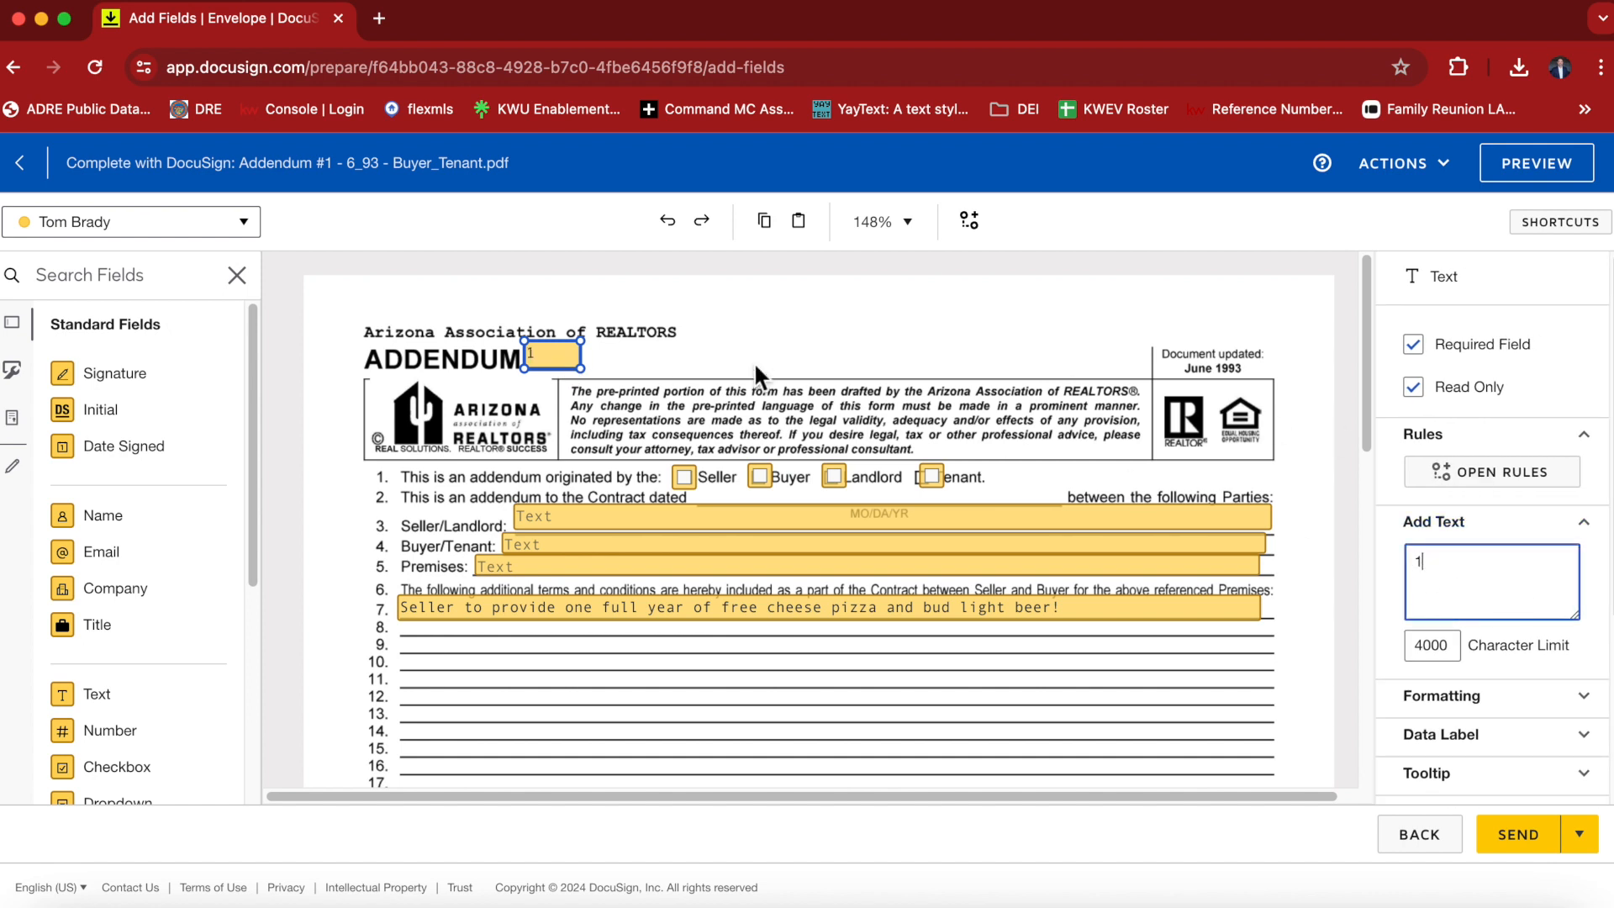
pyautogui.click(644, 430)
# Mark the addendum on line 1 as originated by the Buyer, with the Seller checkbox cleared.
pyautogui.click(684, 477)
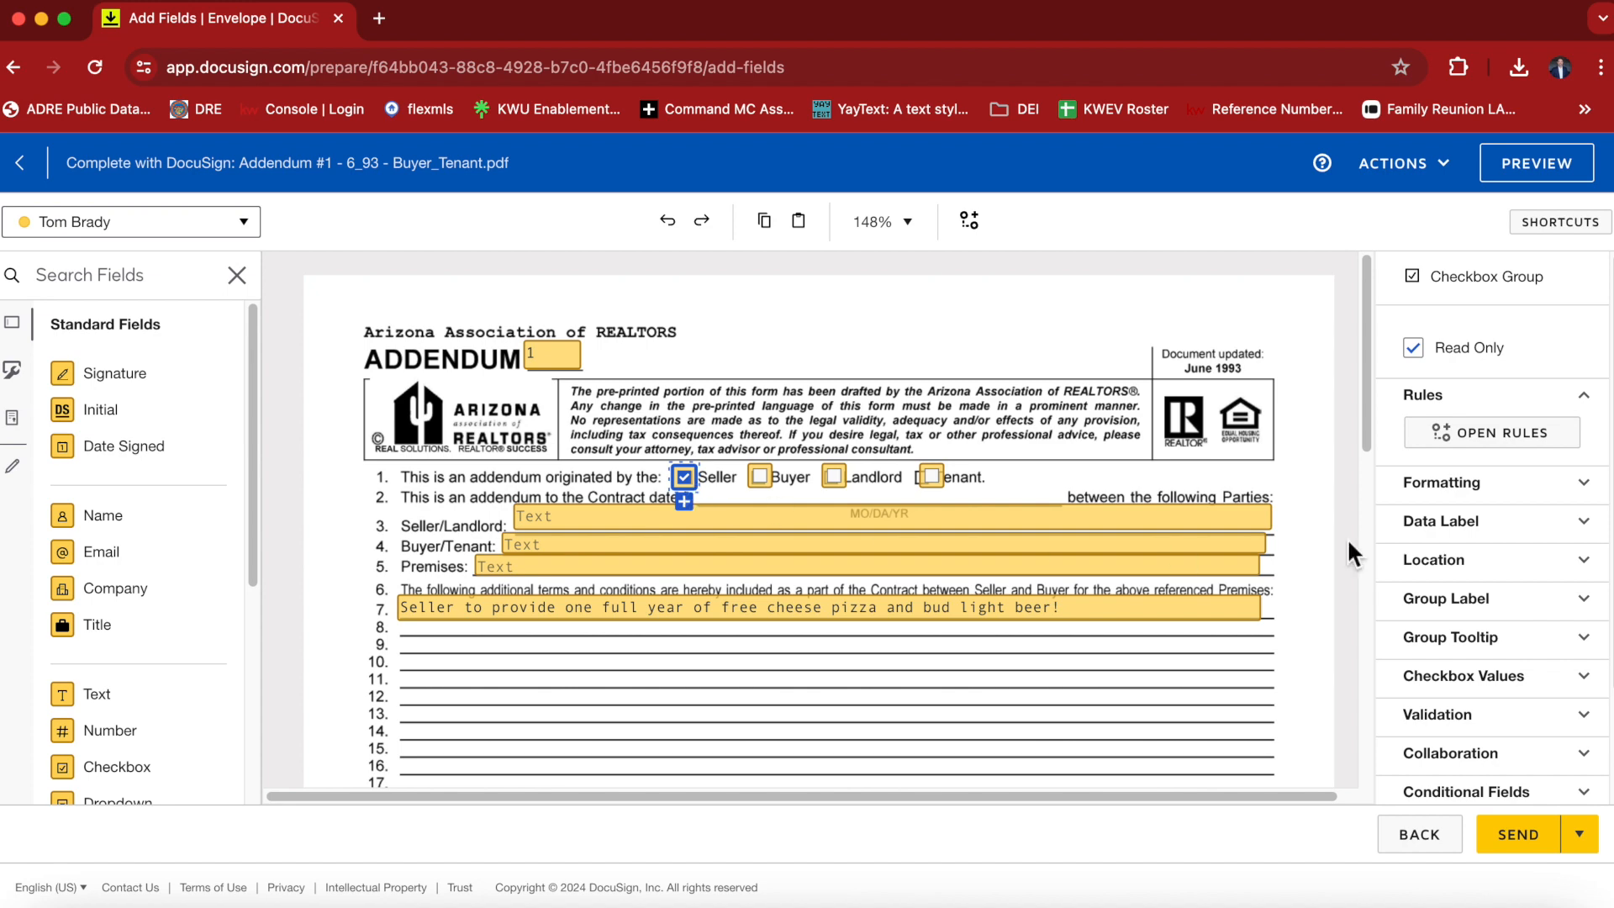
pyautogui.scroll(-1, 1555, 664)
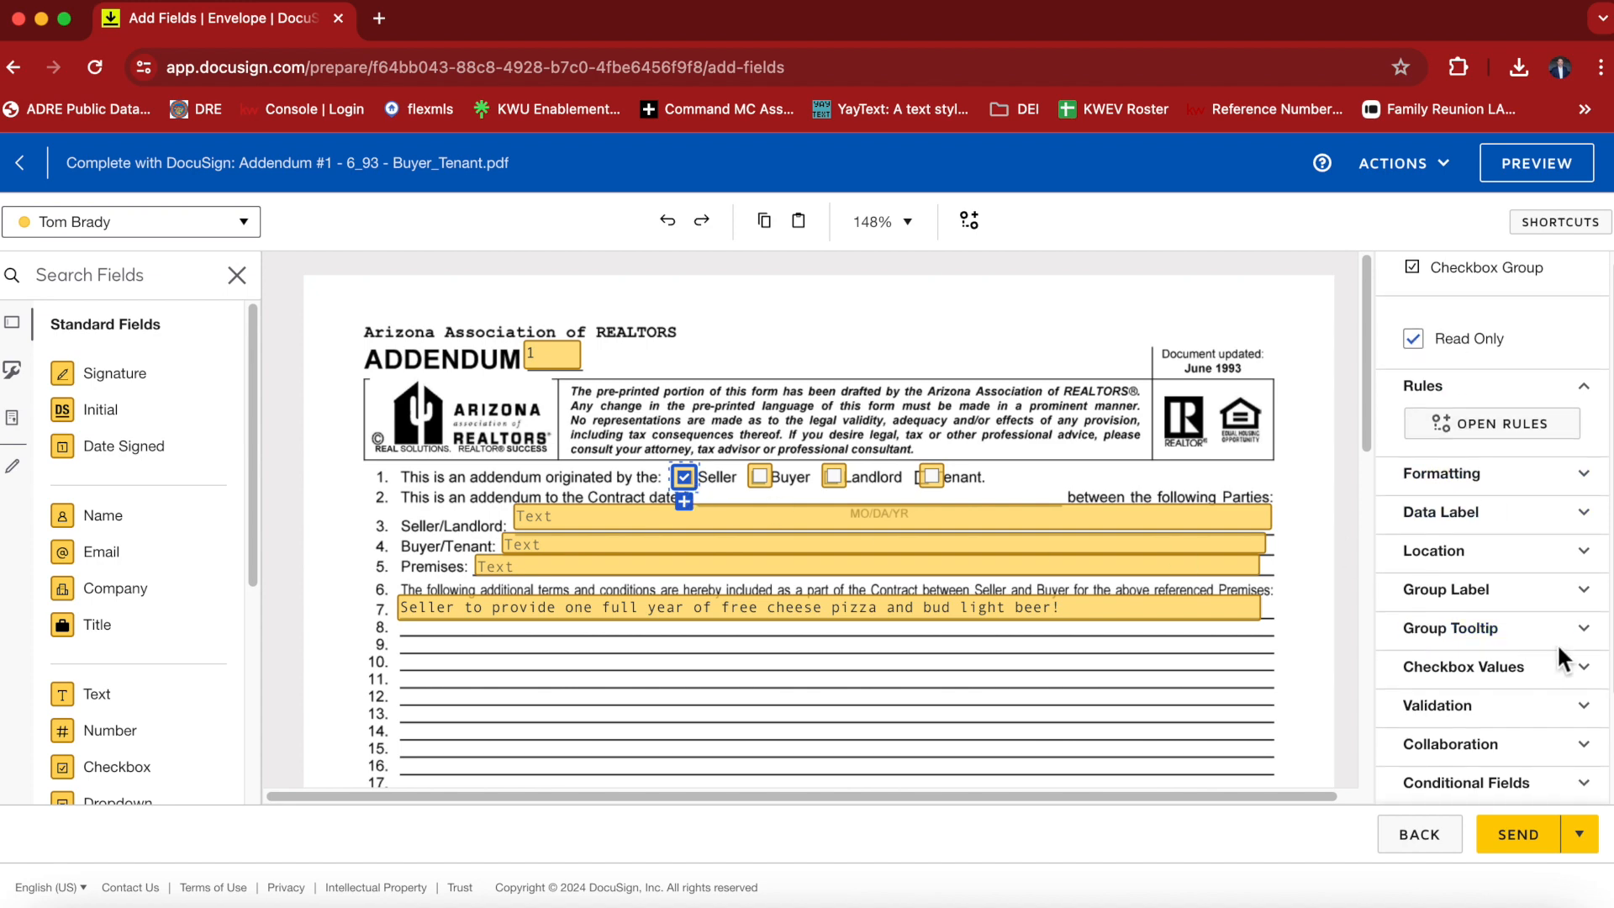
pyautogui.click(1584, 668)
pyautogui.click(1415, 699)
pyautogui.click(760, 477)
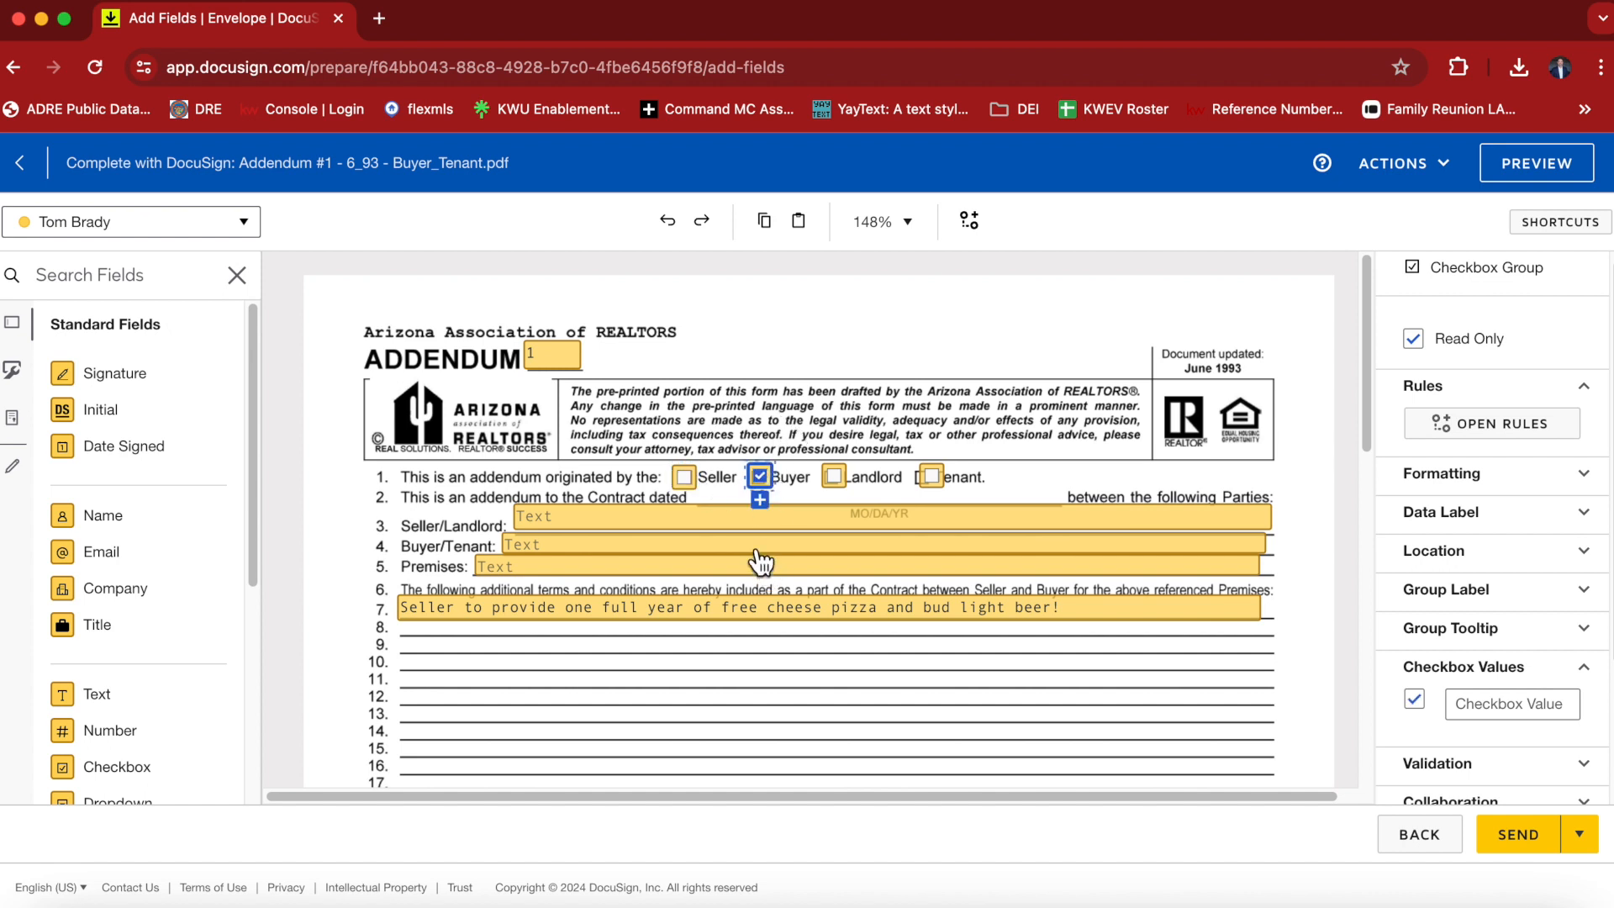
# Fill in the seller's full name on the Seller/Landlord line and the buyer's full name on the Buyer/Tenant line.
pyautogui.click(548, 516)
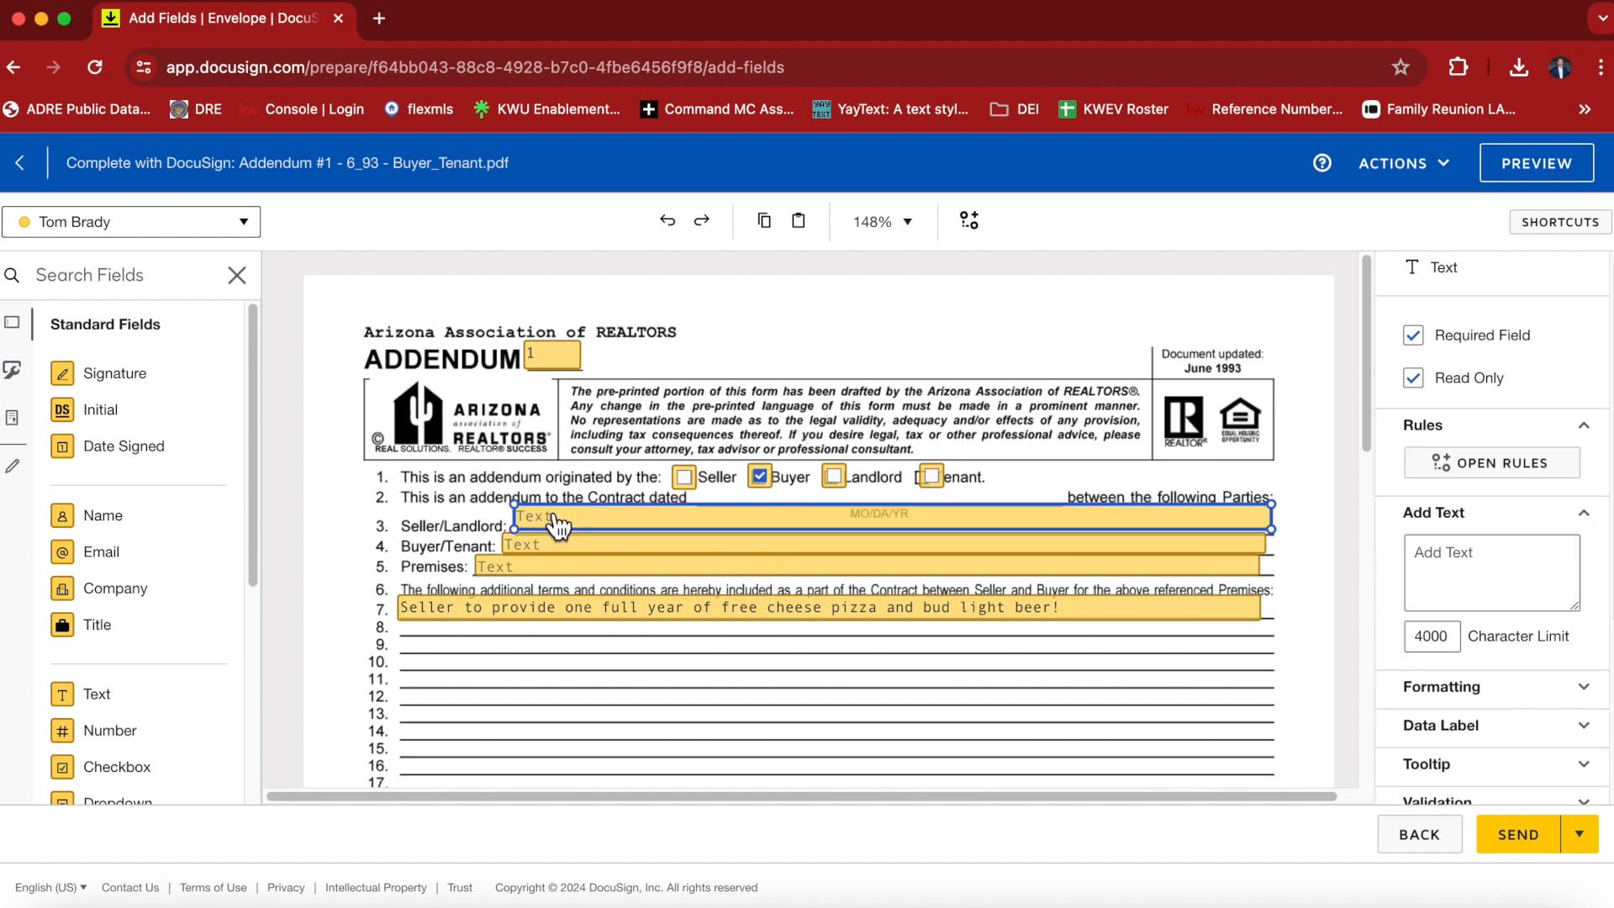
pyautogui.click(1481, 574)
pyautogui.write('Fr')
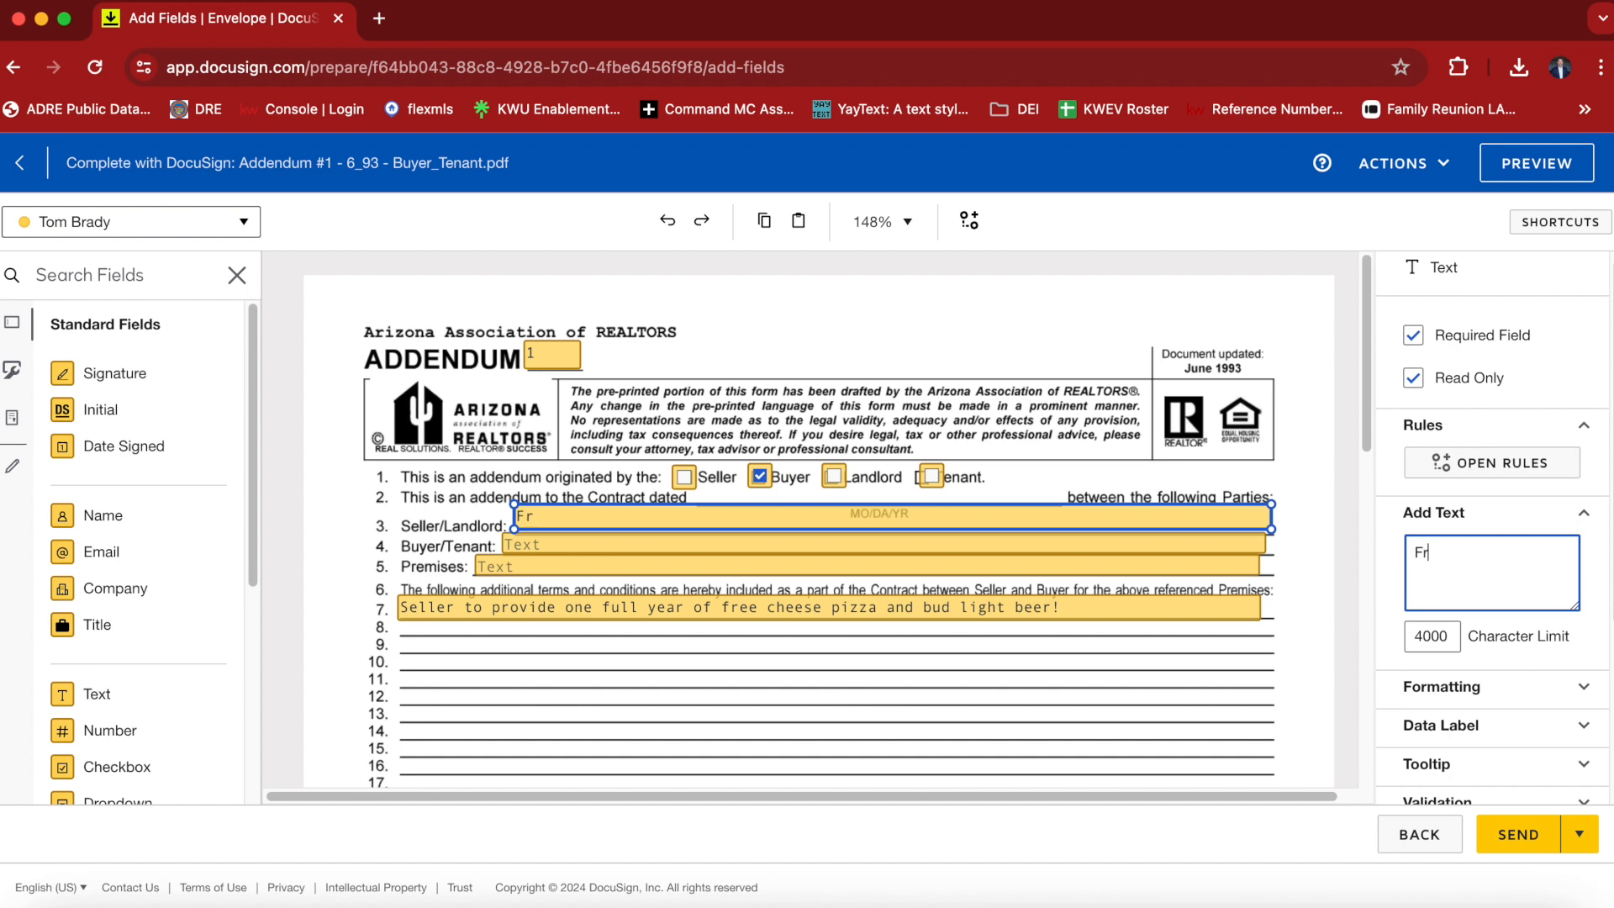
pyautogui.write('ed Flinstone')
pyautogui.click(1016, 547)
pyautogui.click(1530, 584)
pyautogui.write('Tome')
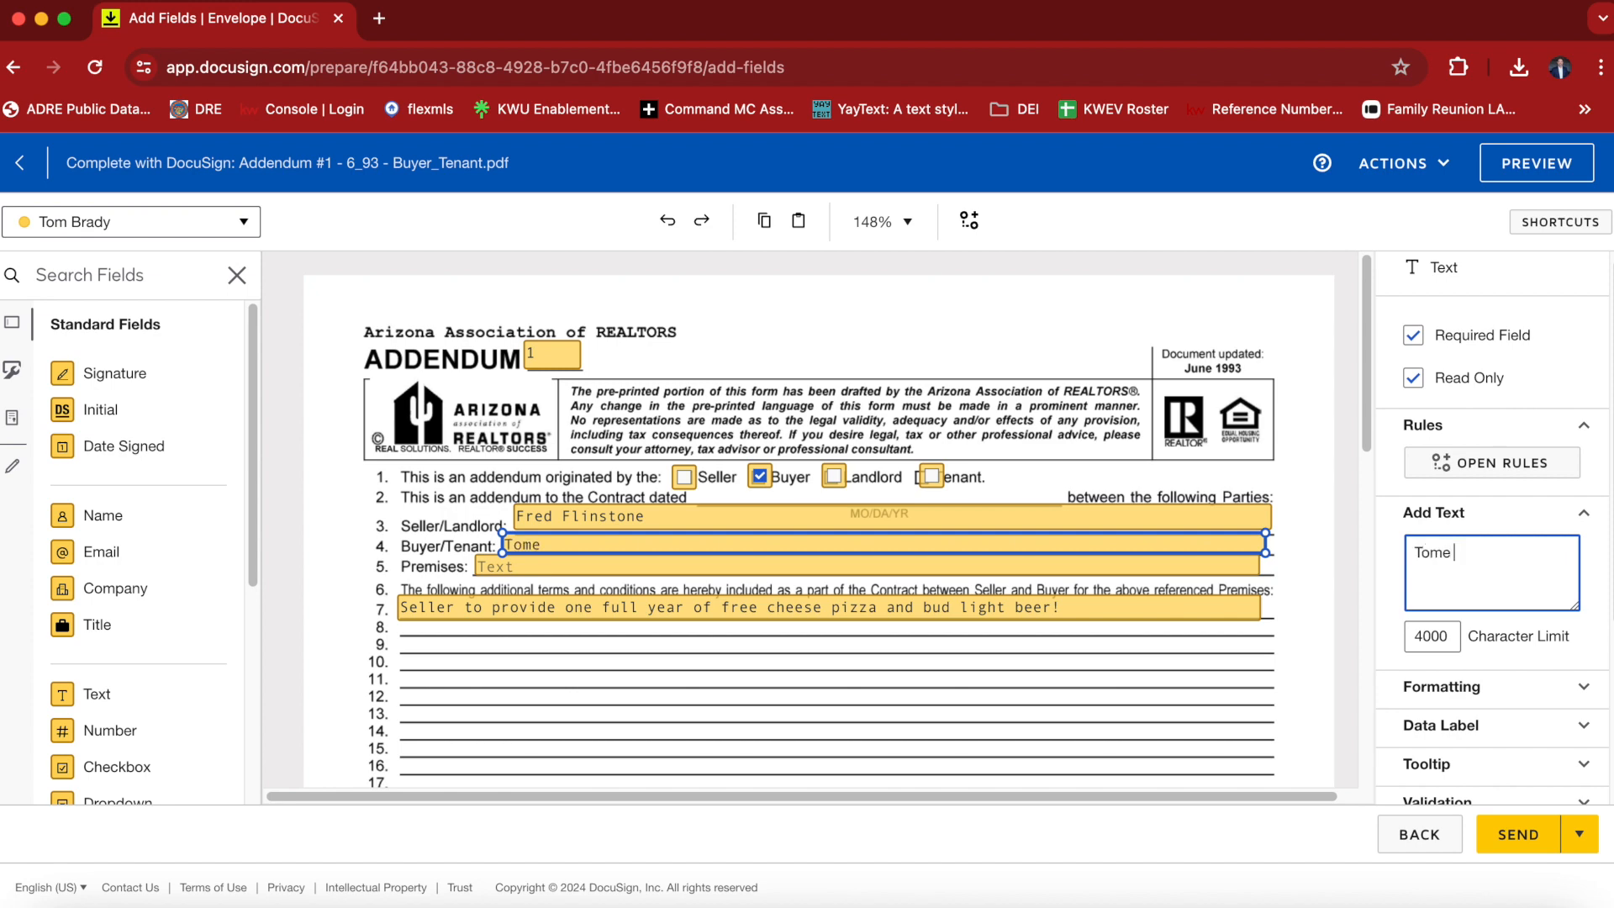
pyautogui.press('BackSpace')
pyautogui.write(' Brady')
# Fill in the property's street address in the Premises field on line 5.
pyautogui.click(720, 569)
pyautogui.click(1484, 563)
pyautogui.write('123 Main Stre')
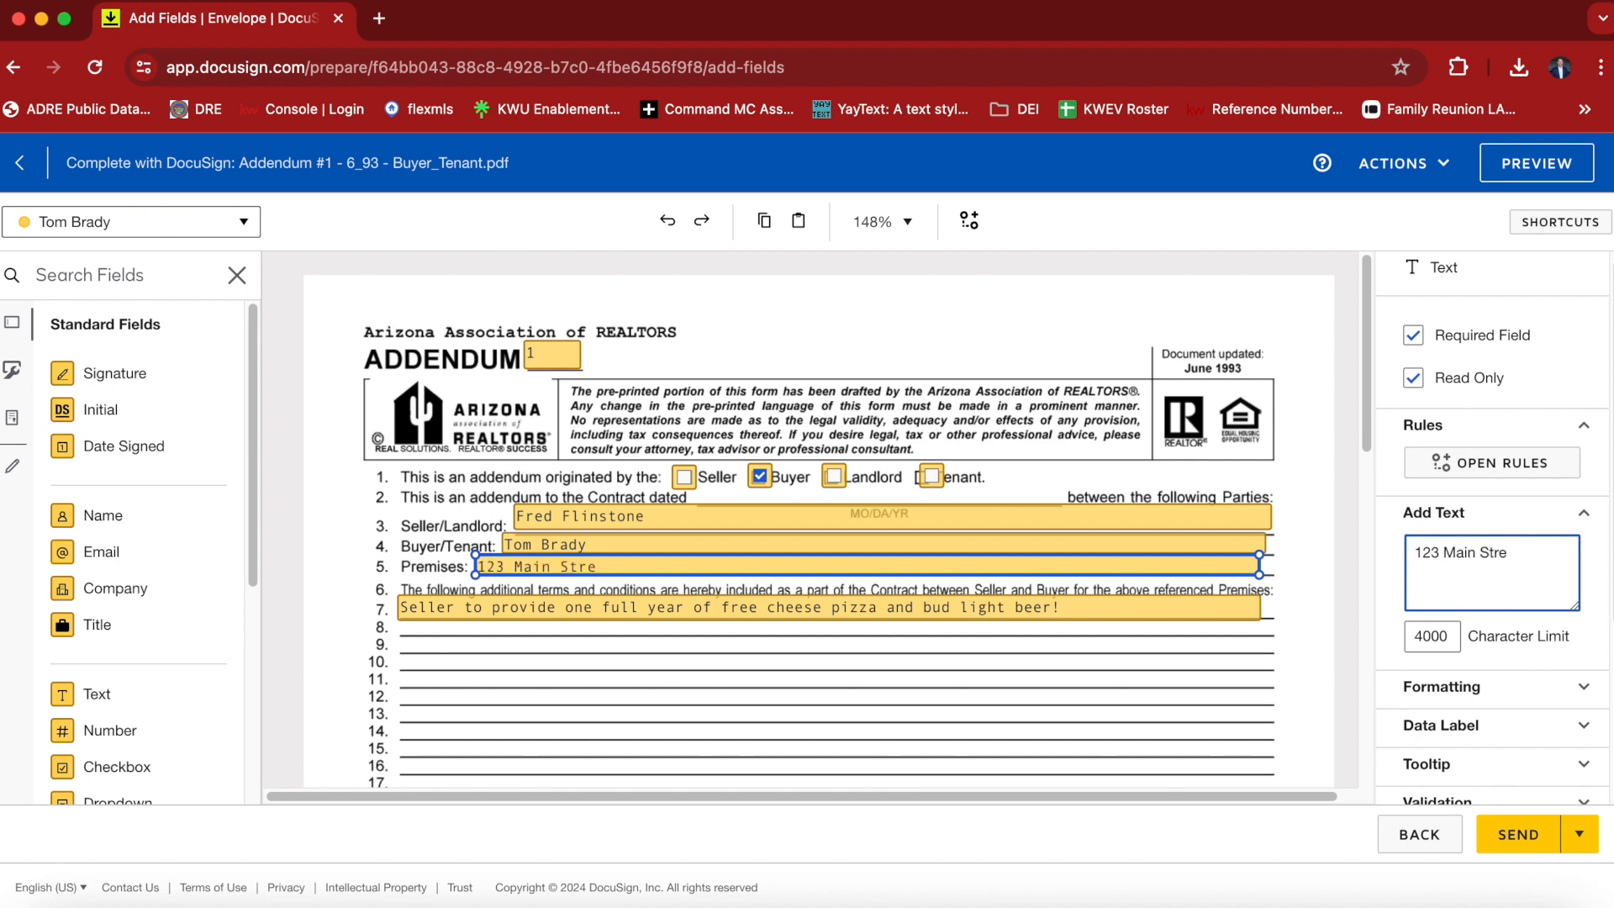